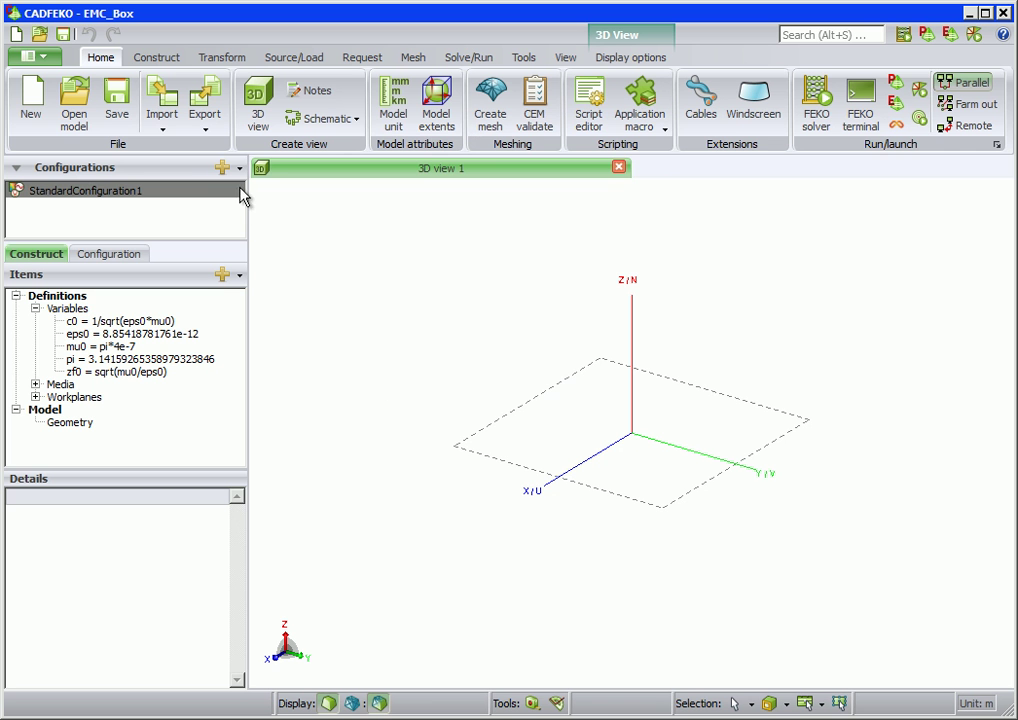
Step: Change the EMC_Box model unit from metres to centimetres (cm)
click(165, 60)
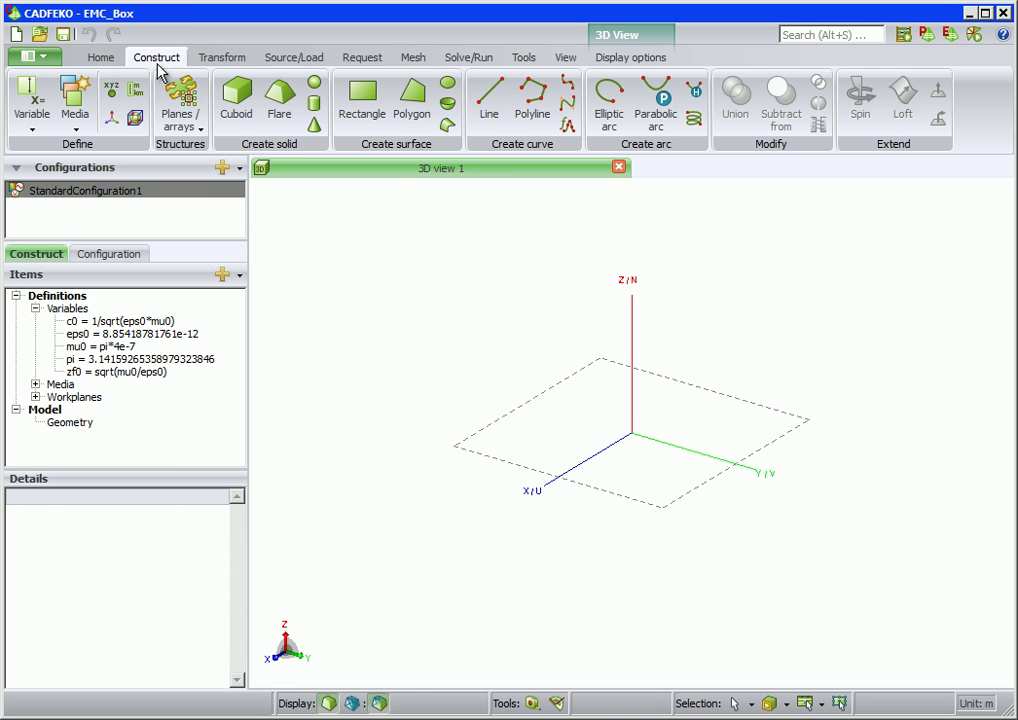
click(135, 90)
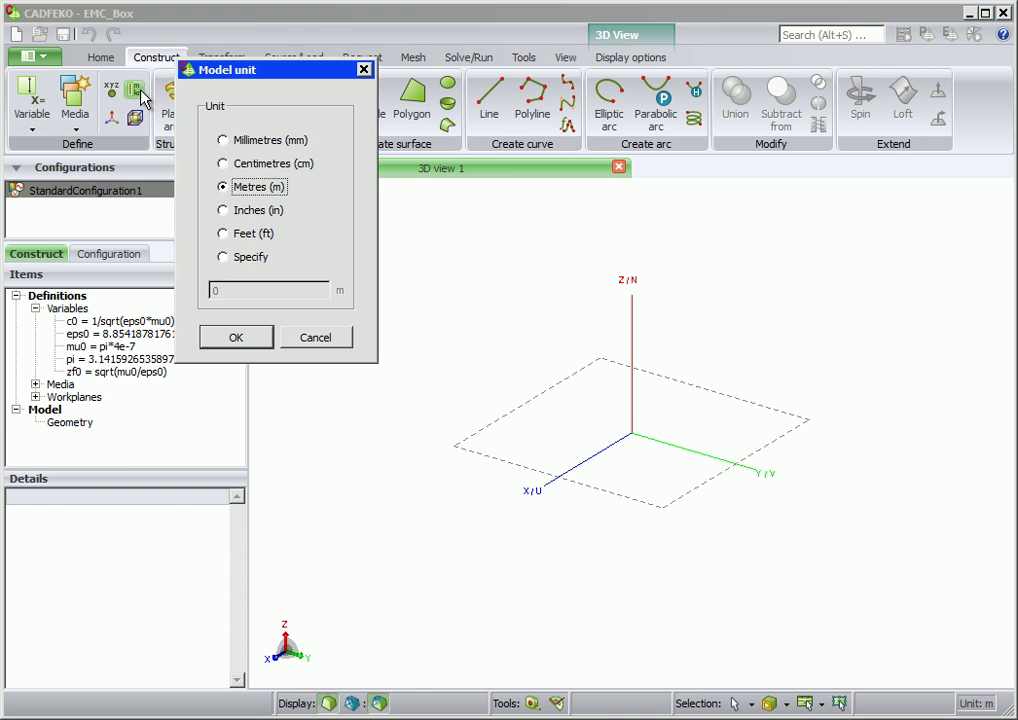
click(222, 164)
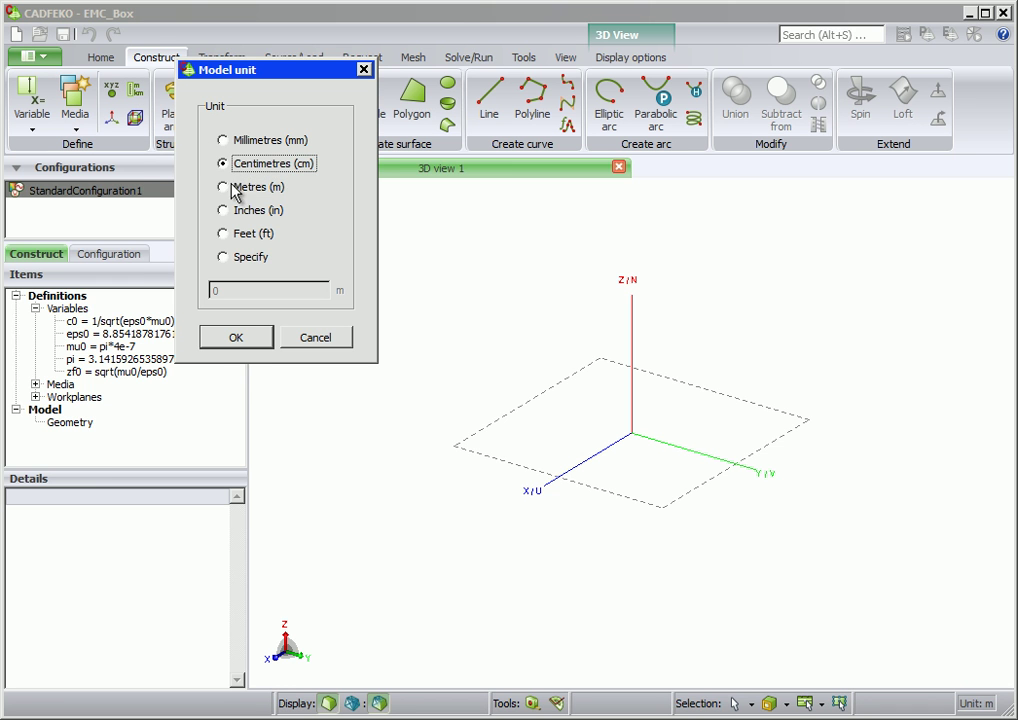
click(246, 341)
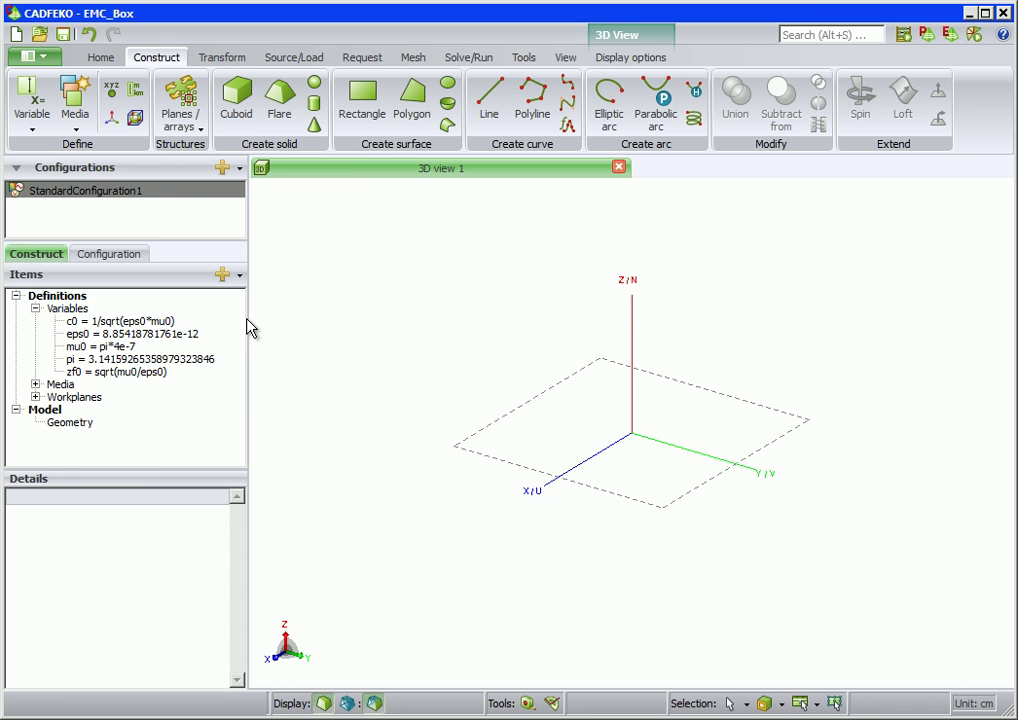
Step: Create a cuboid labelled box with base corner N = -15, width 22, depth 14, height 30
click(241, 108)
triple_click(259, 381)
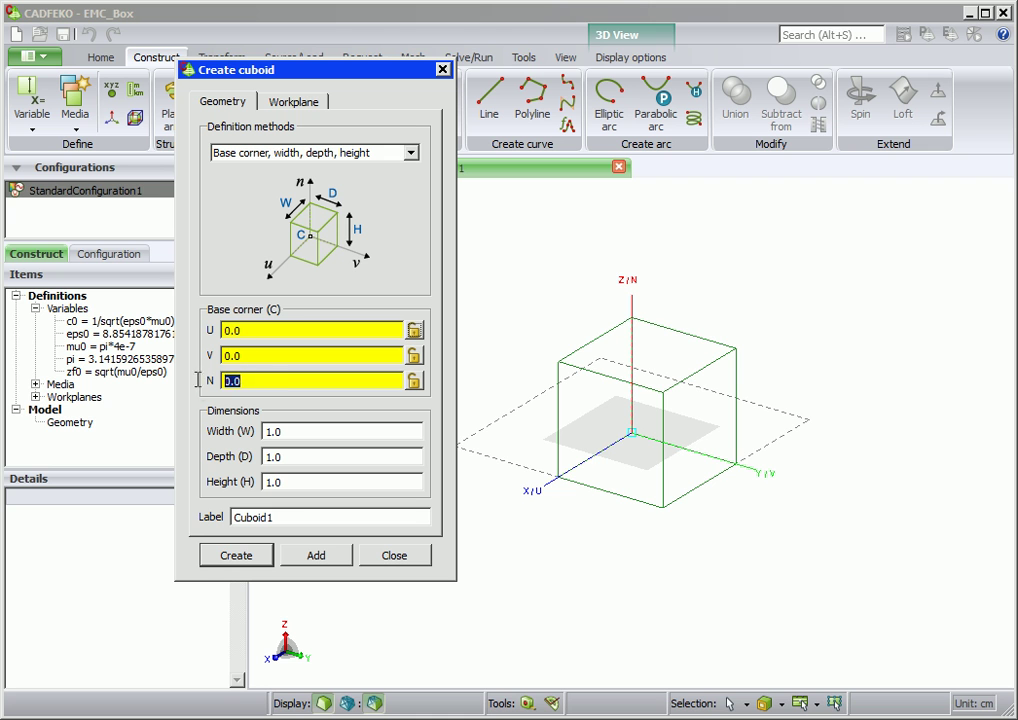
text(-15)
key(Tab)
text(22)
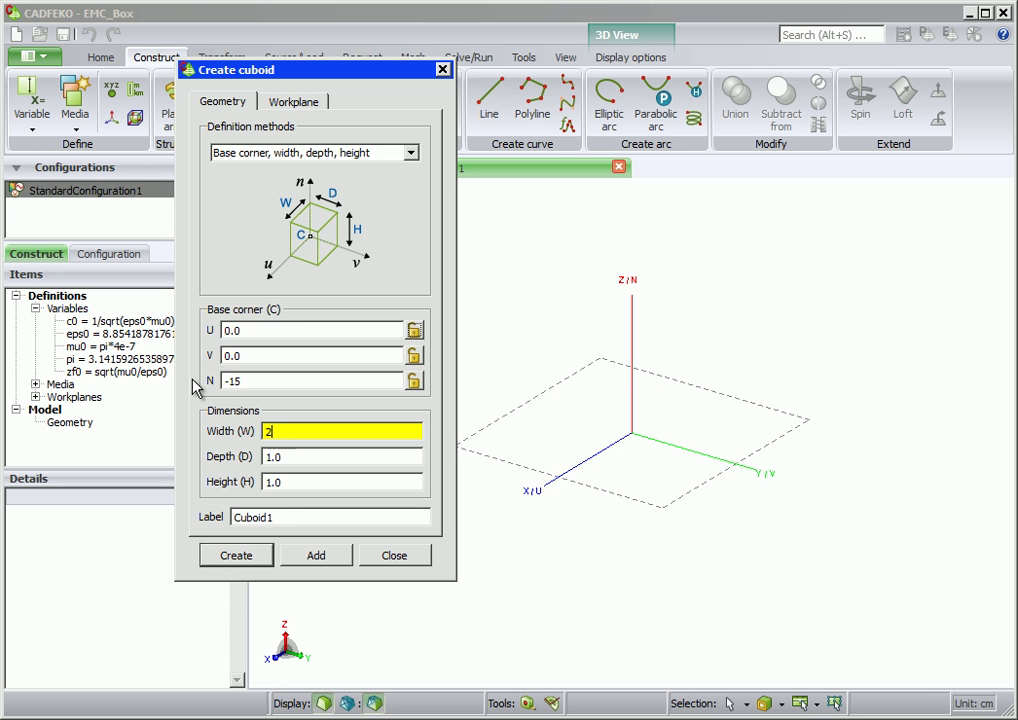
key(Tab)
text(14)
key(Tab)
text(30)
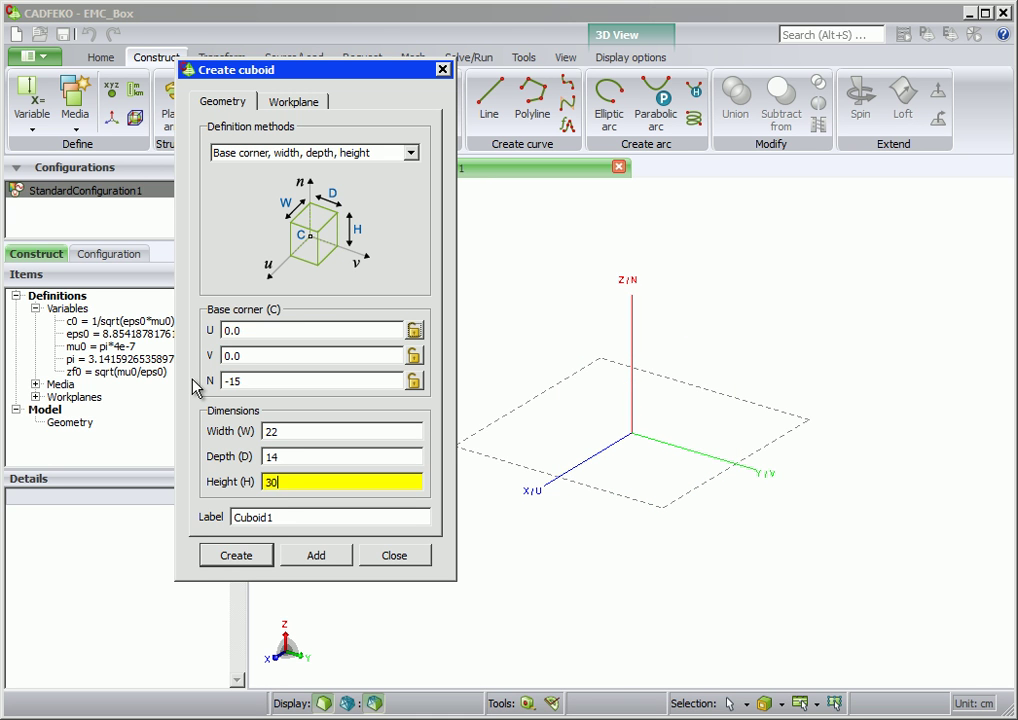
key(Tab)
text(box)
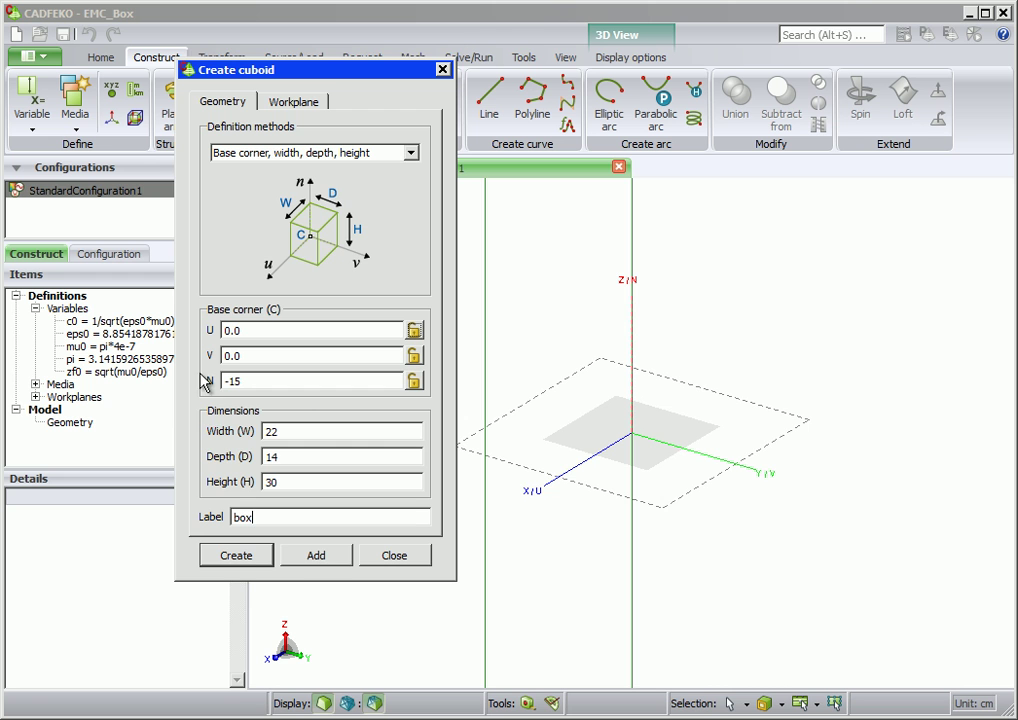
click(236, 556)
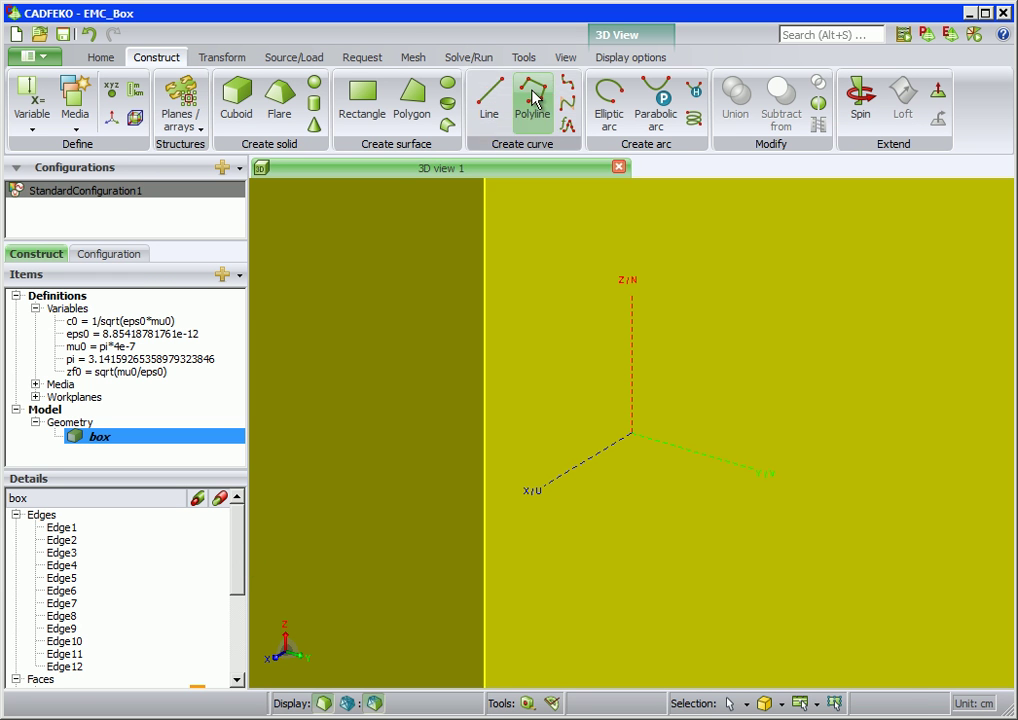
Step: Zoom to extents so the whole box fits in the view
click(565, 57)
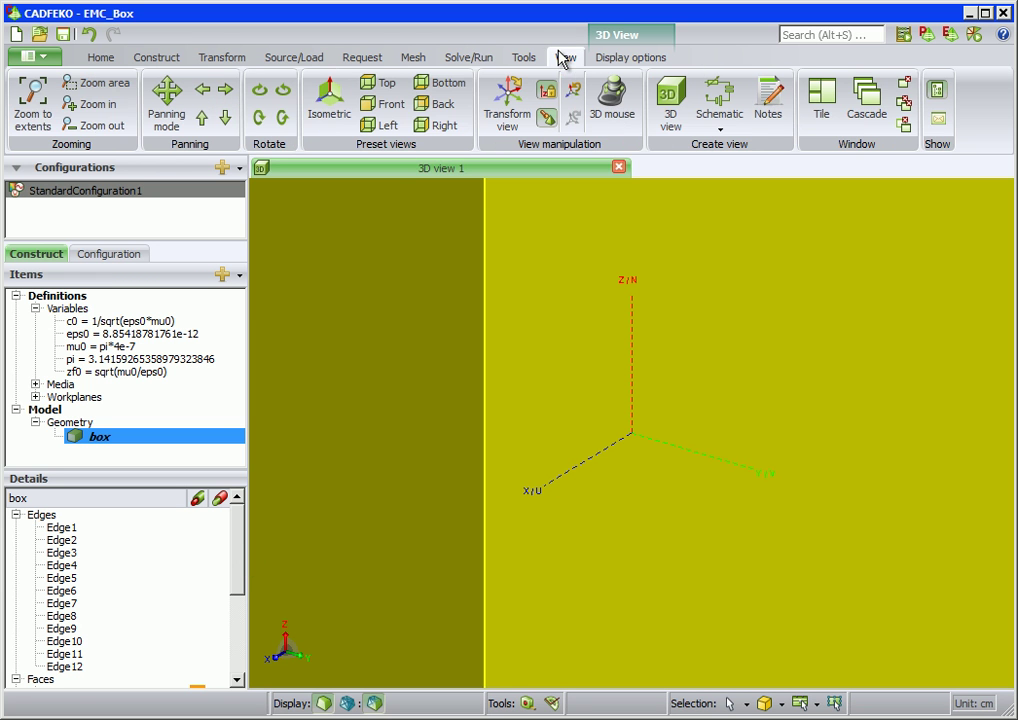
click(33, 98)
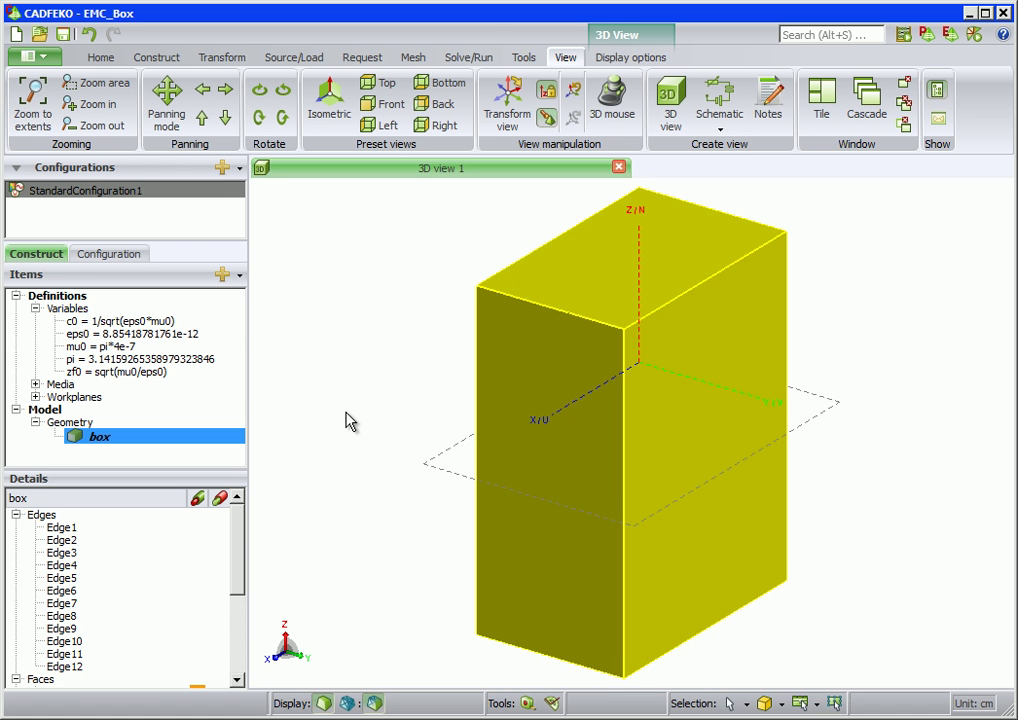
click(78, 310)
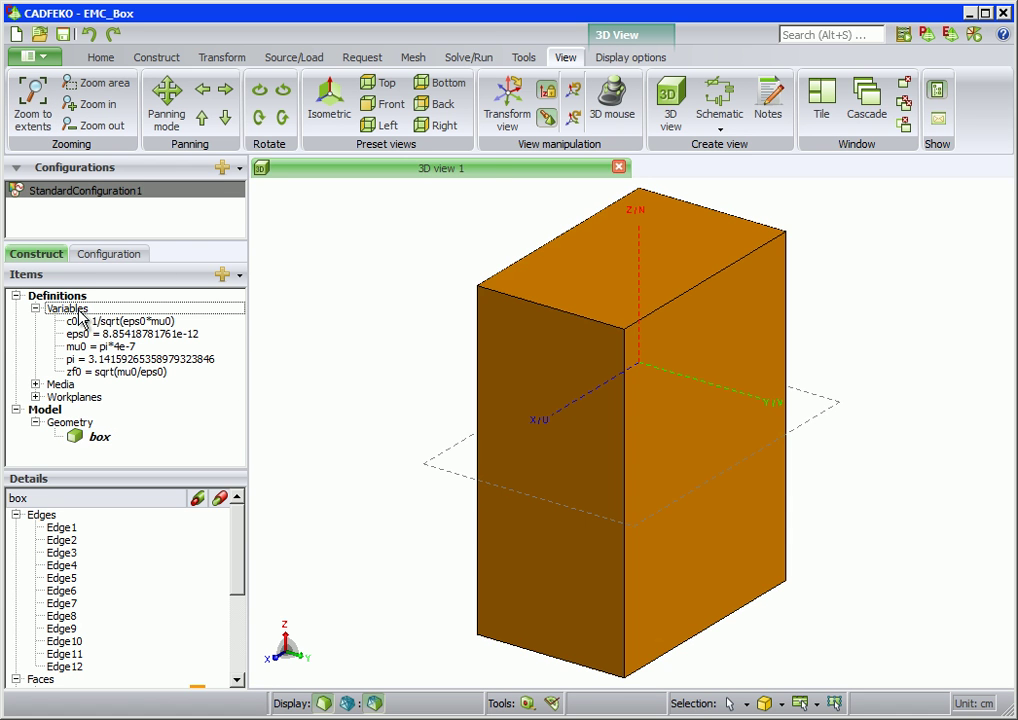
Step: Add variables slot_length = 12, slot_height = 0.1 and slot_offset = 0.2, then close the dialog
double_click(80, 312)
text(sl)
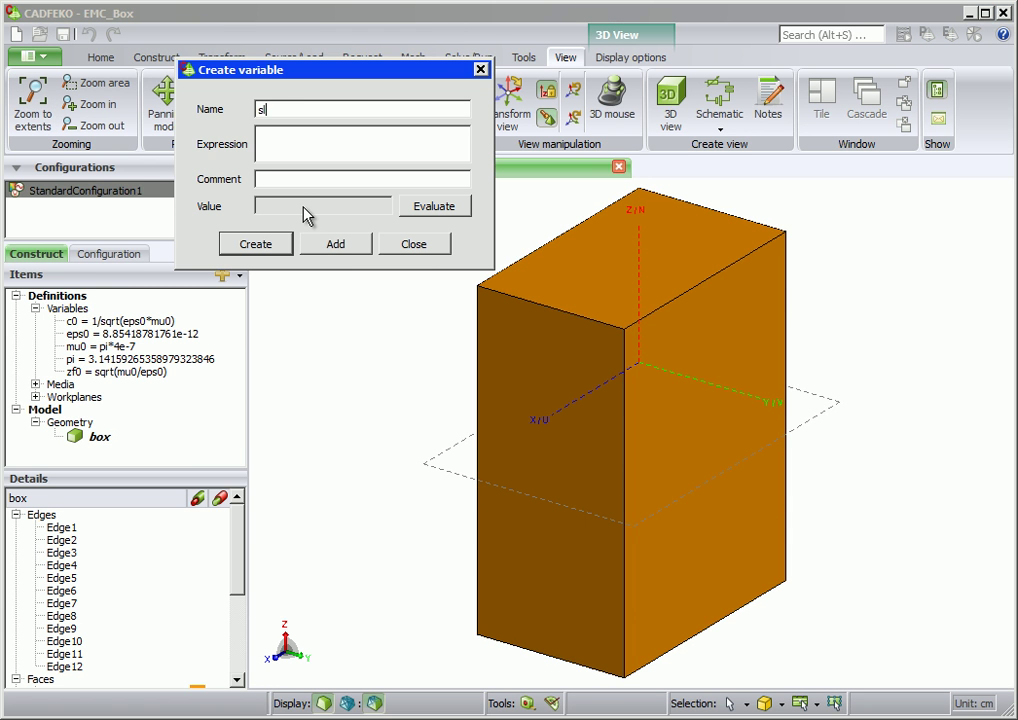
text(ot_length)
key(Tab)
text(12)
click(335, 245)
text(slot_height)
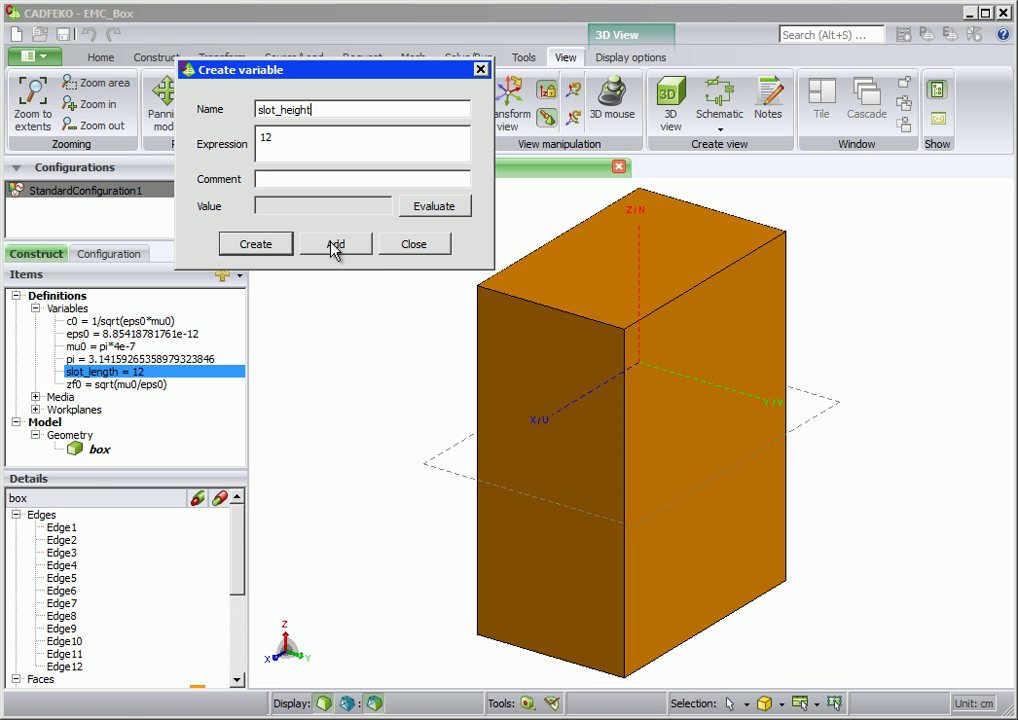
key(Tab)
text(0.1)
click(335, 245)
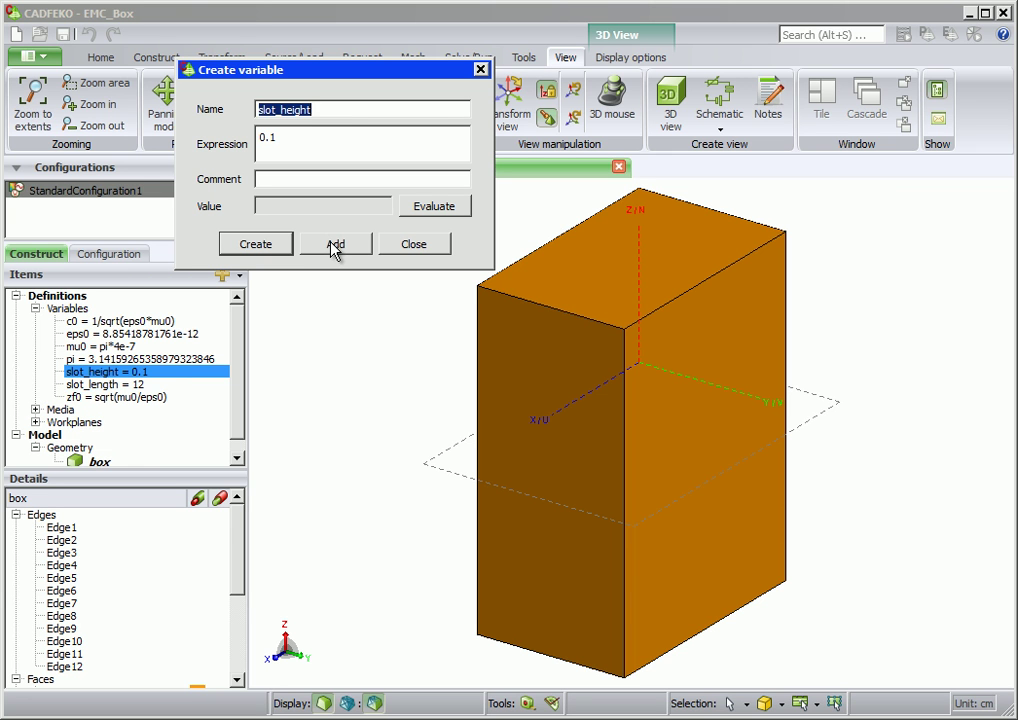
text(slot_offset)
key(Tab)
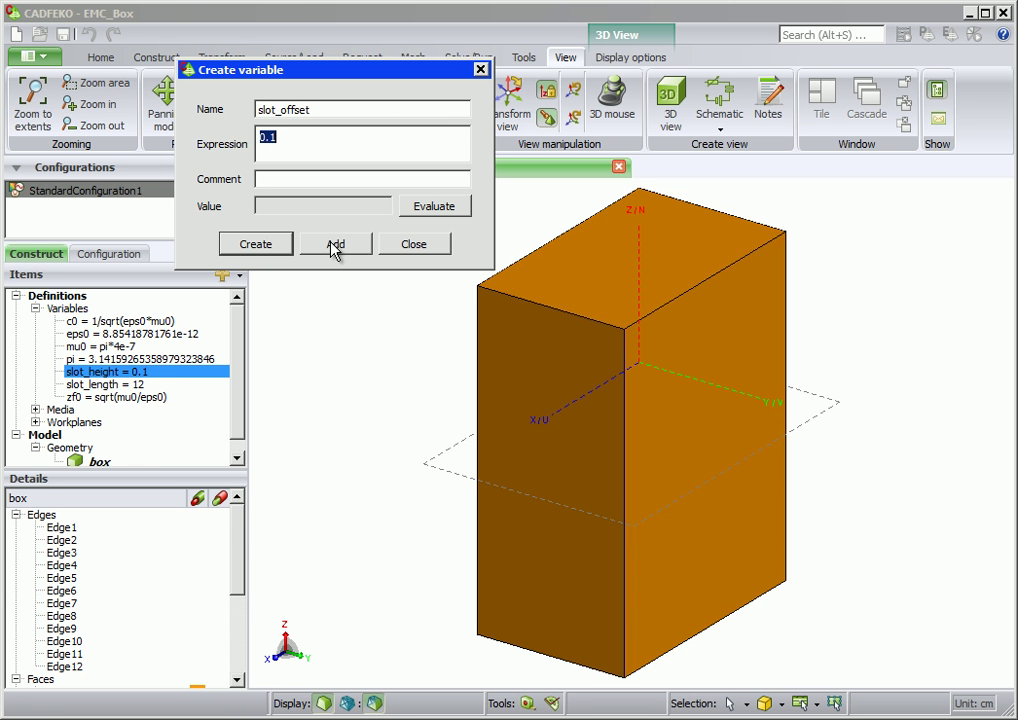
text(0.2)
click(335, 245)
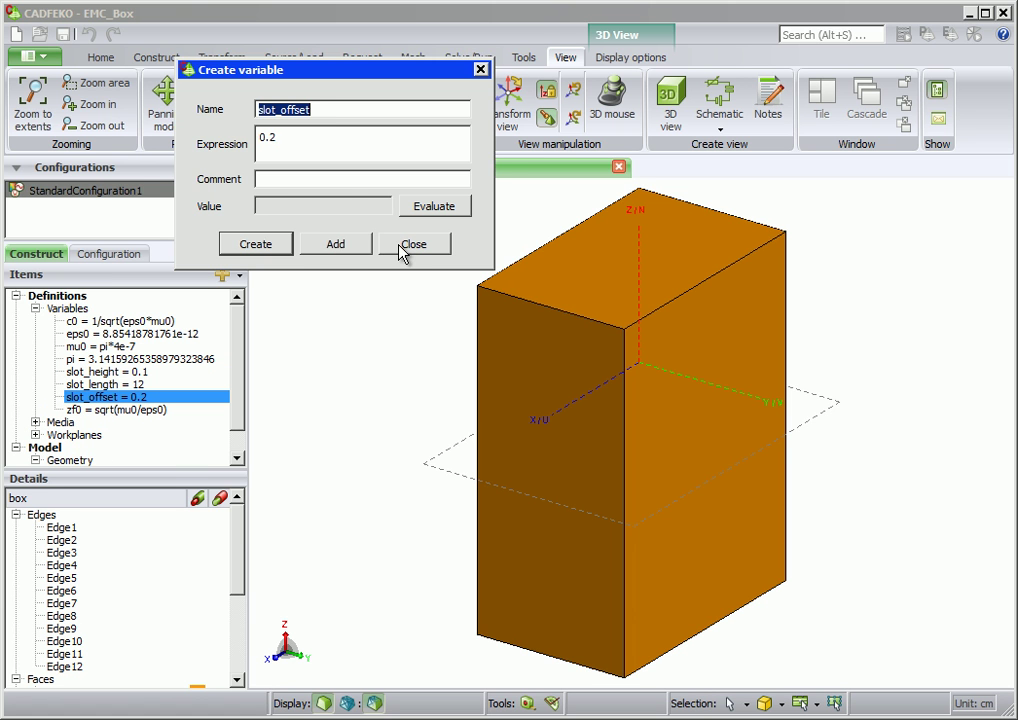
click(402, 250)
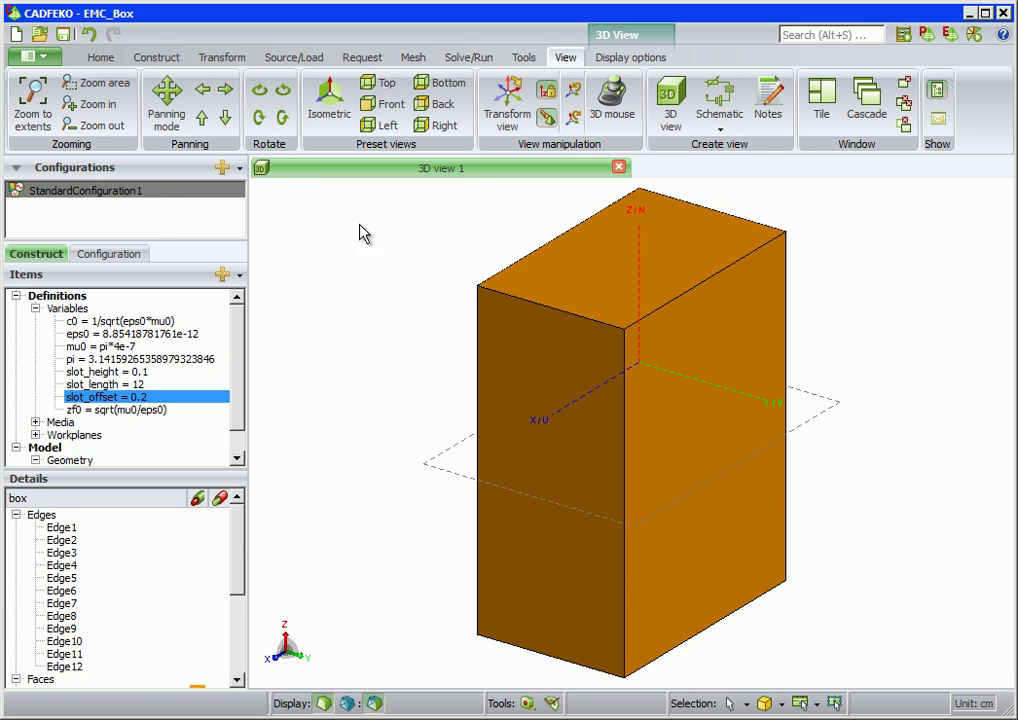
Step: Place a new rectangle's workplane on the box face at origin (0, slot_offset, slot_length/2), U -Y, V Z
click(162, 57)
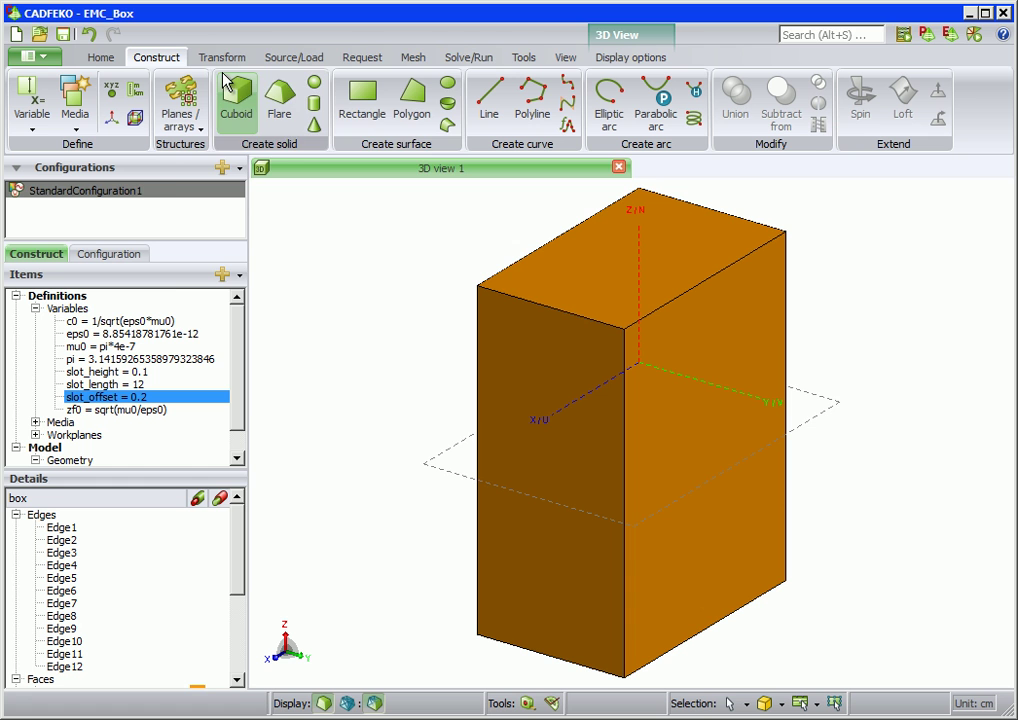
click(362, 110)
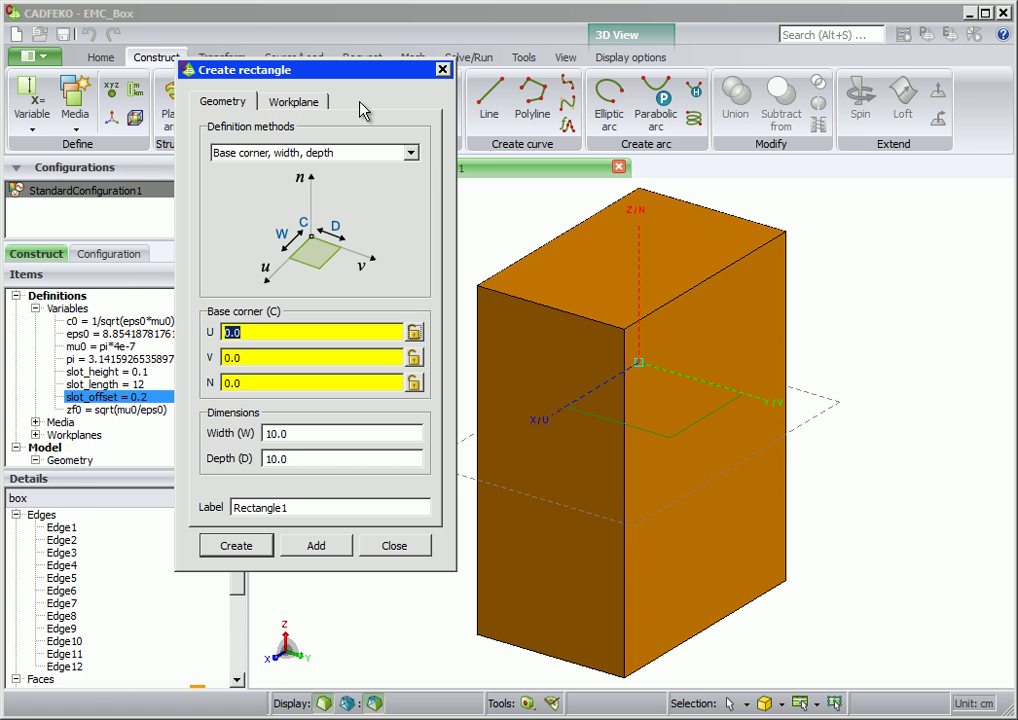
click(306, 106)
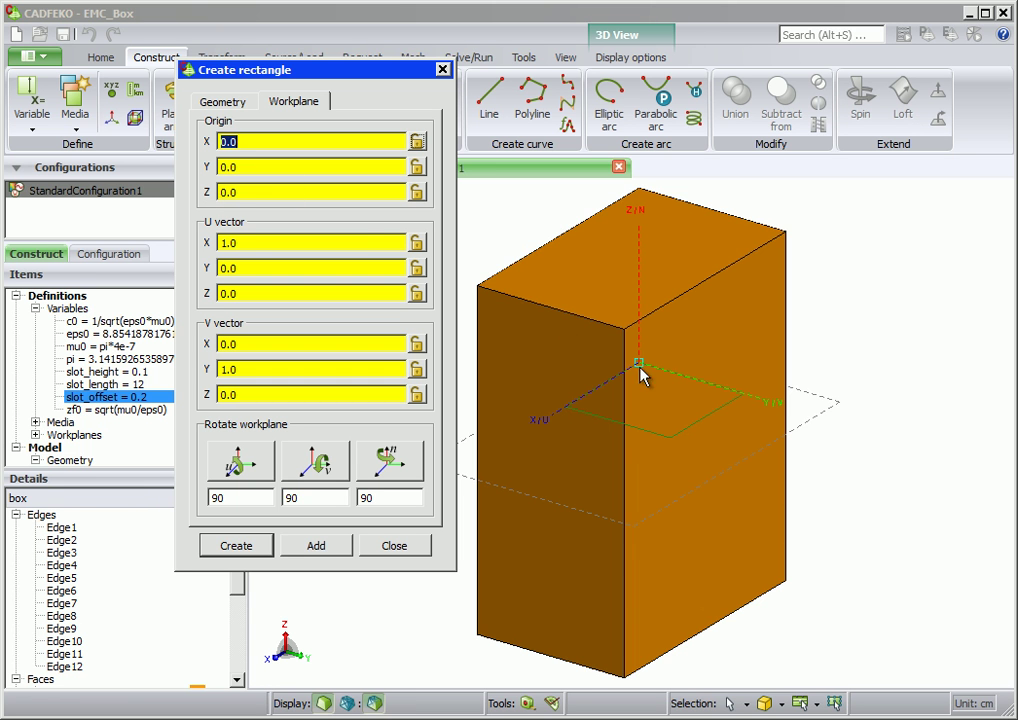
drag(835, 415, 575, 346)
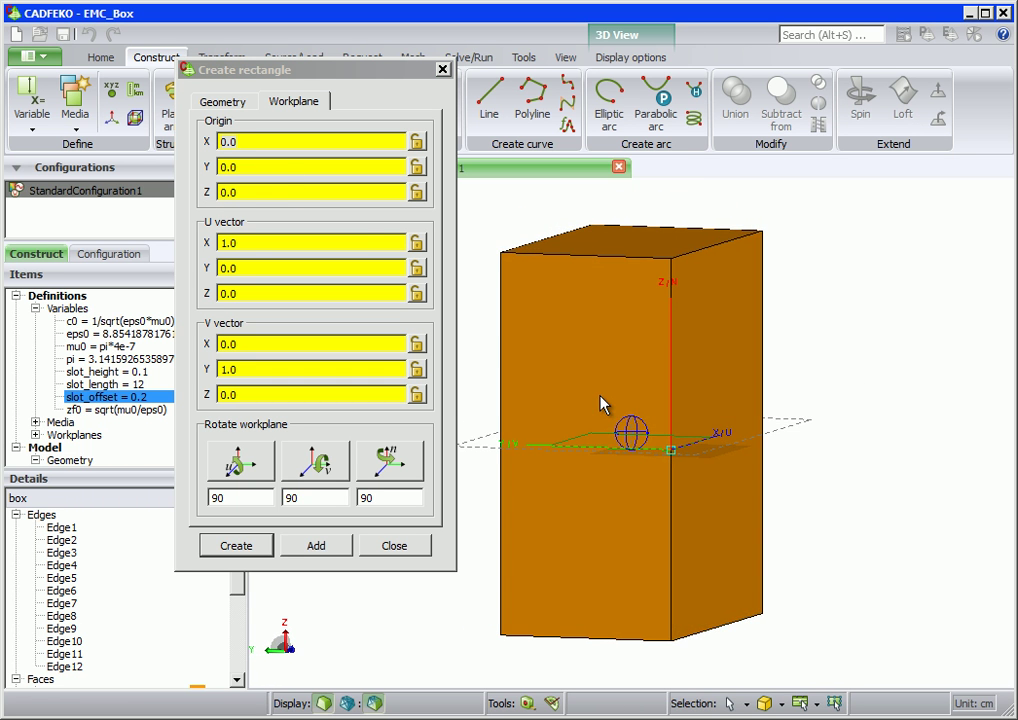
click(571, 343)
click(588, 452)
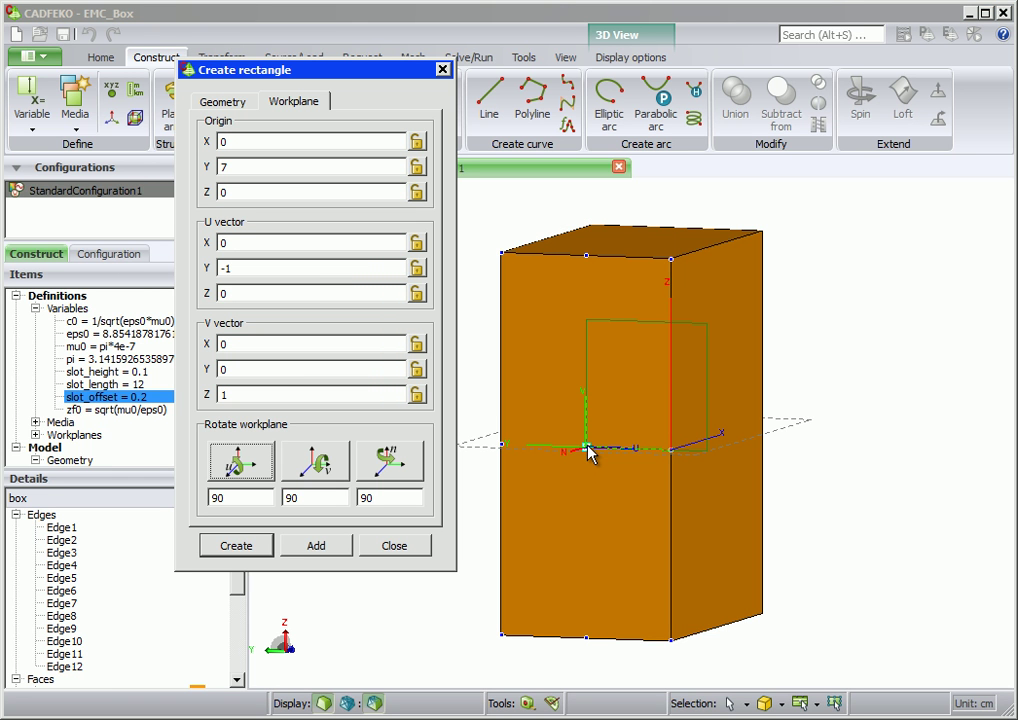
double_click(222, 166)
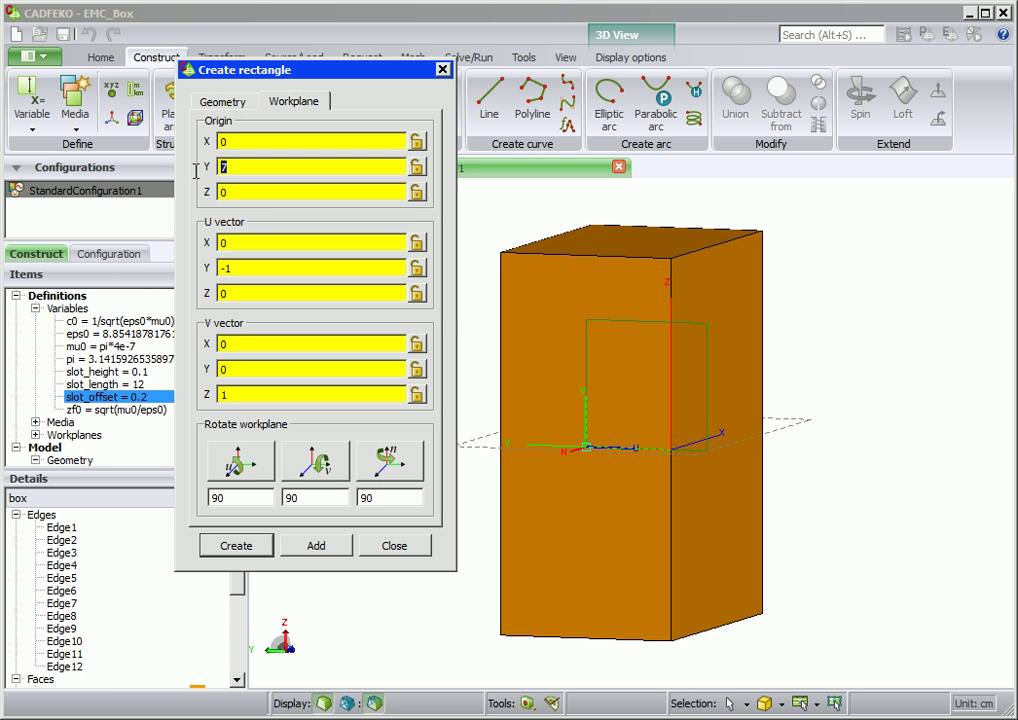
text(slot_of)
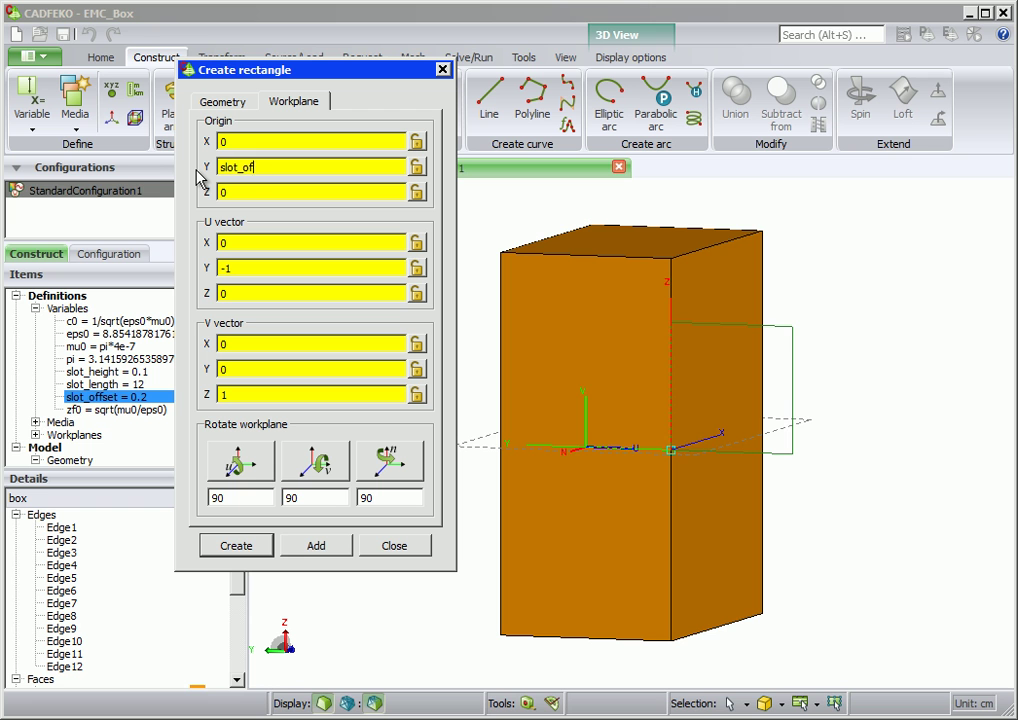
text(fset)
key(Tab)
text(slot)
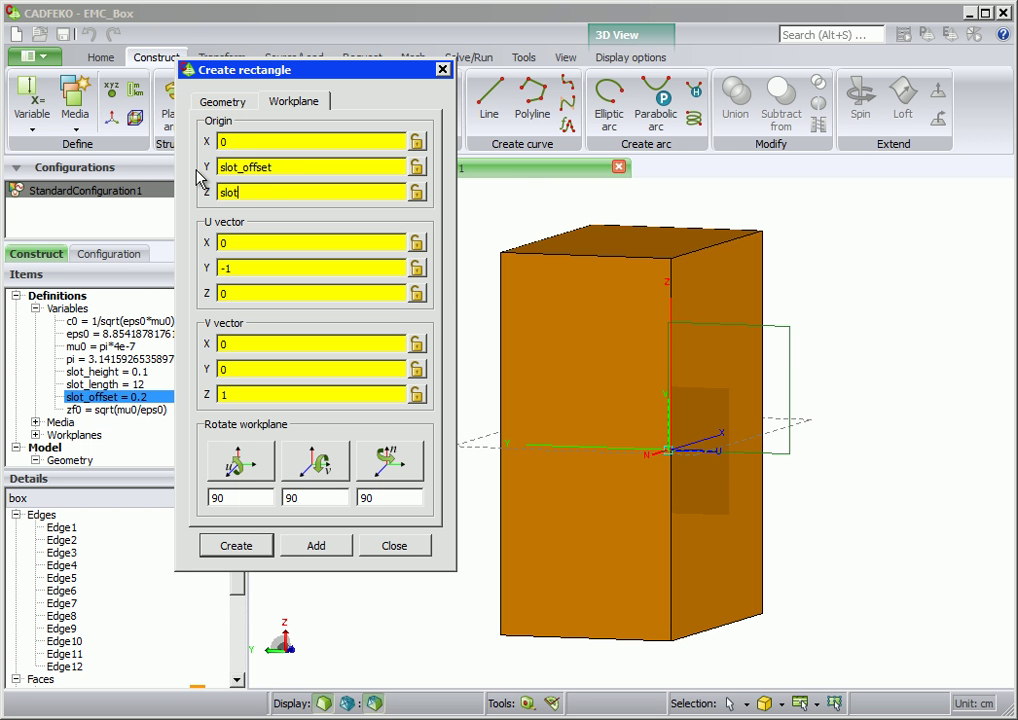
text(_length/2)
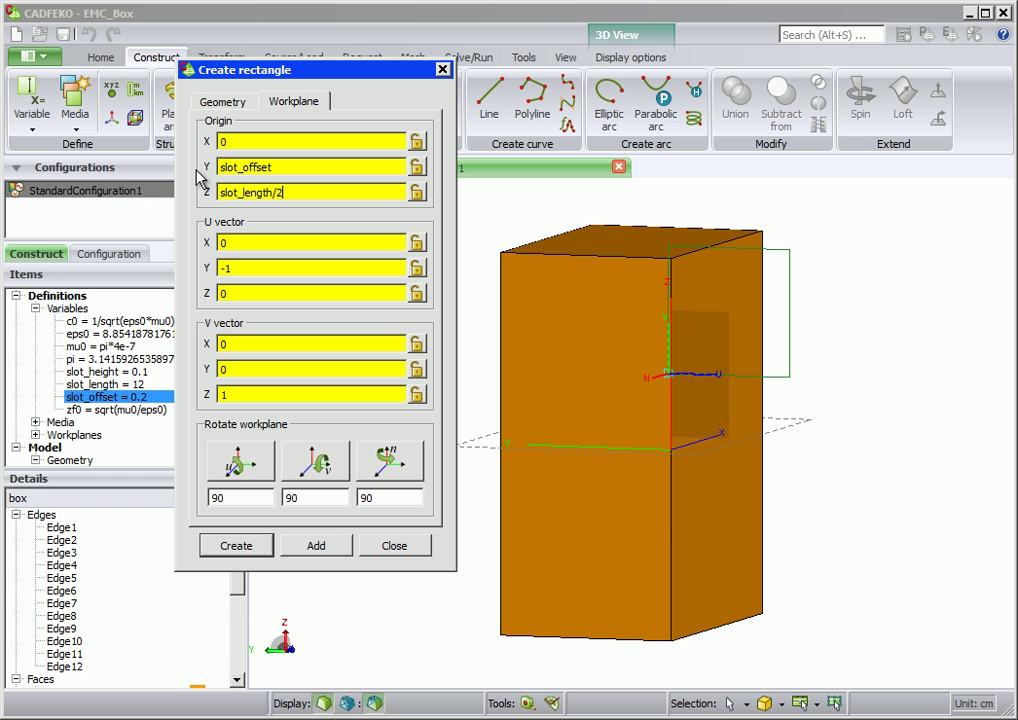
text(-)
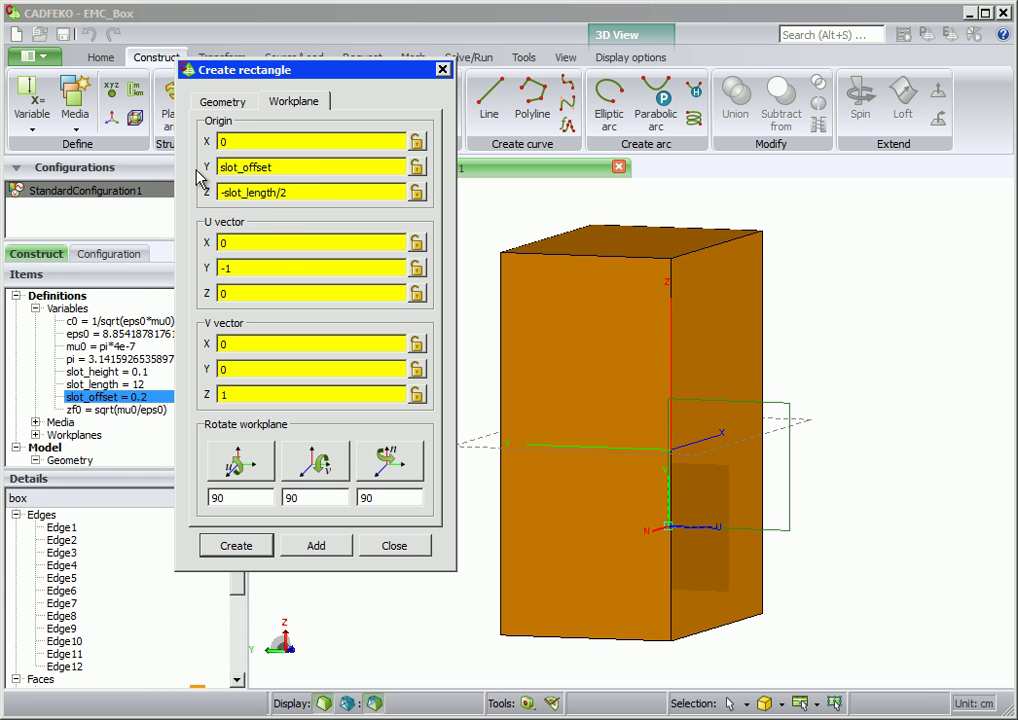
Step: Give the rectangle width slot_height, depth slot_length and label slot, and create it
click(222, 101)
click(302, 432)
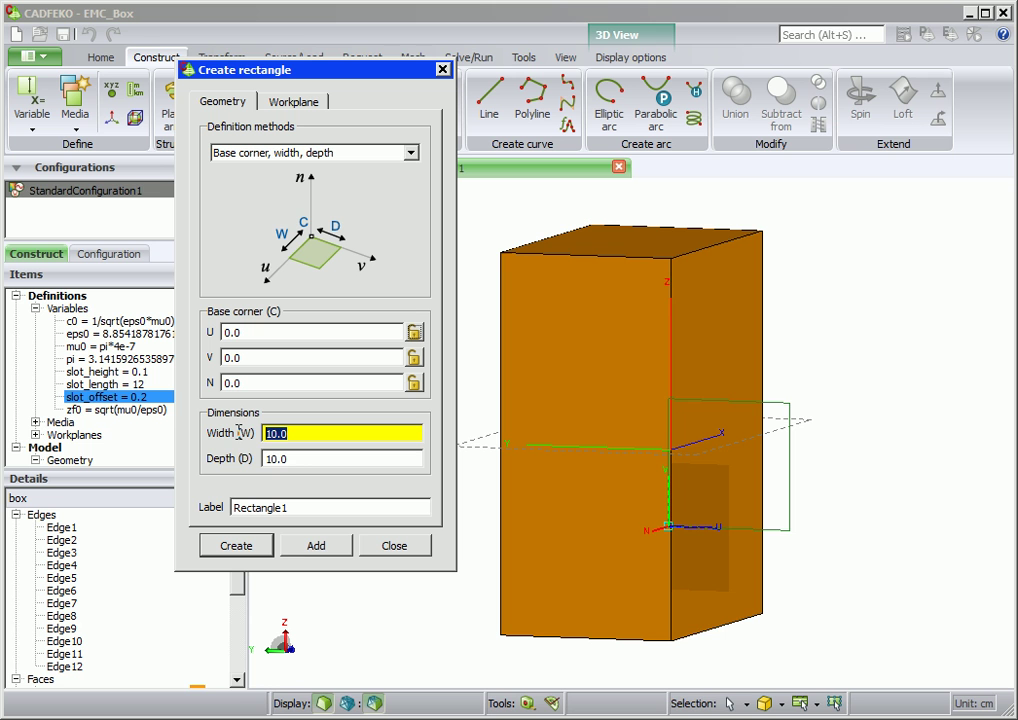
text(slot_height)
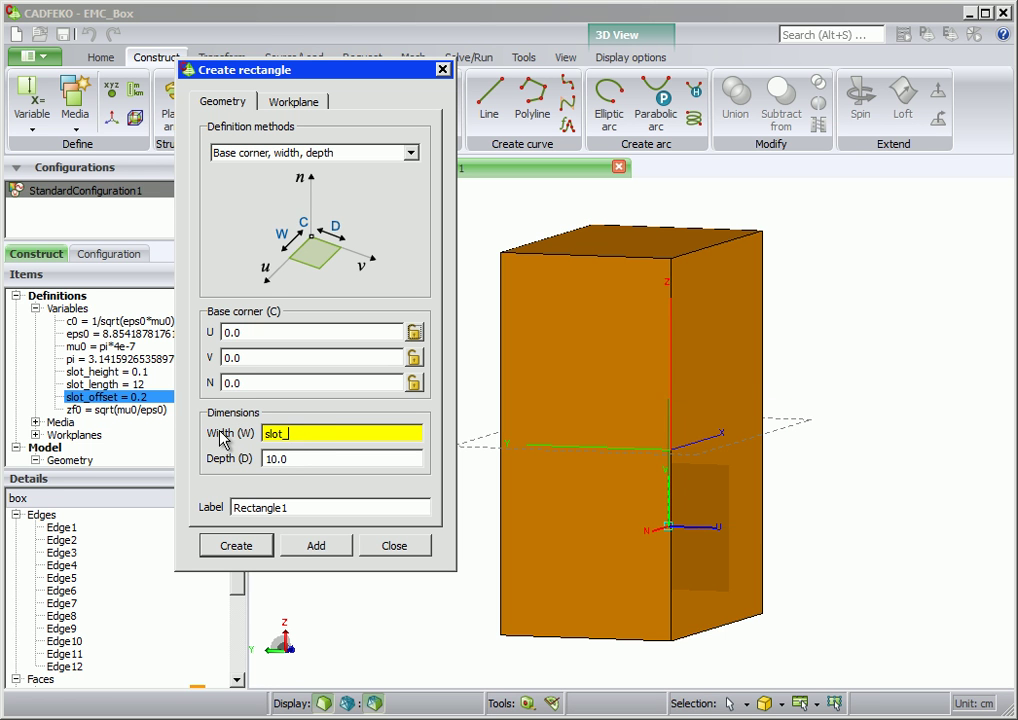
key(Tab)
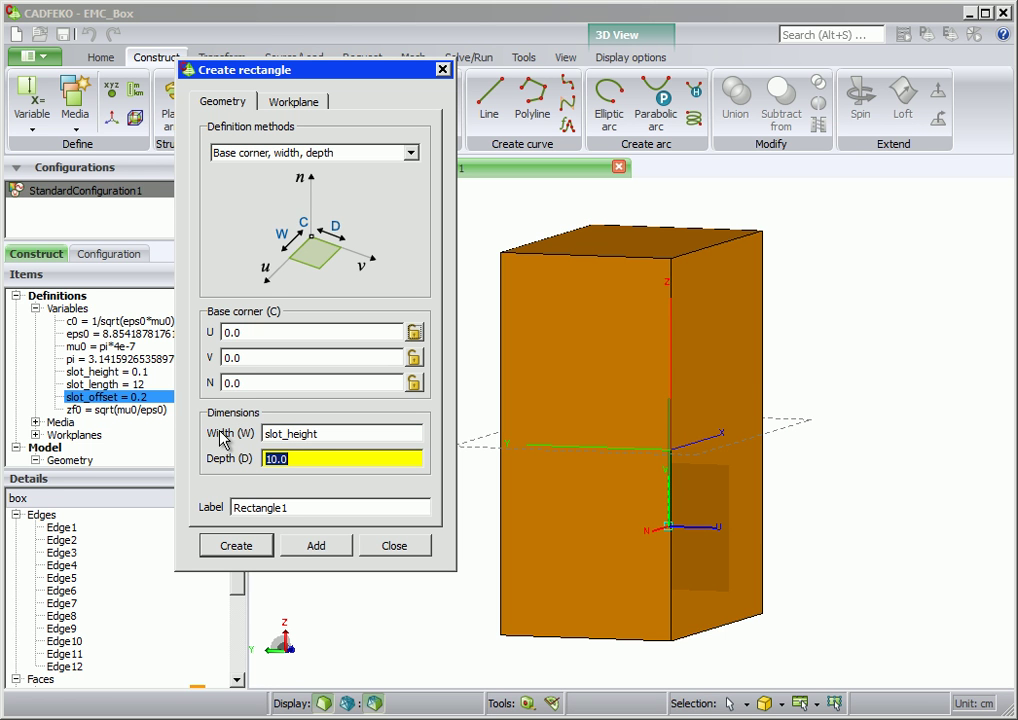
text(slot_length)
key(Tab)
text(slot)
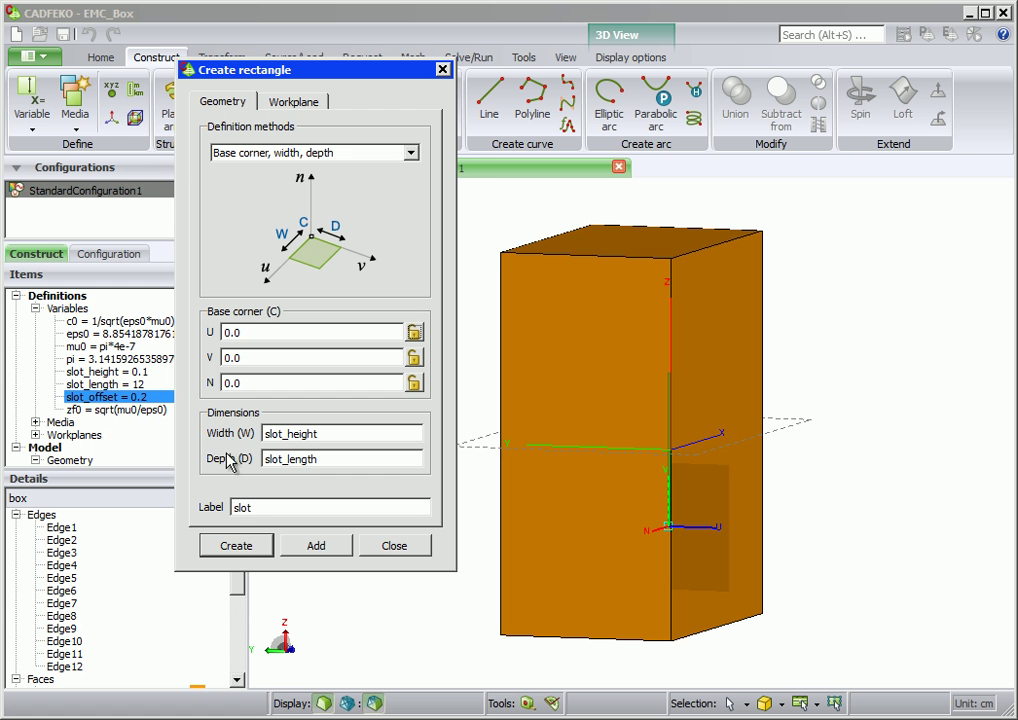
click(259, 545)
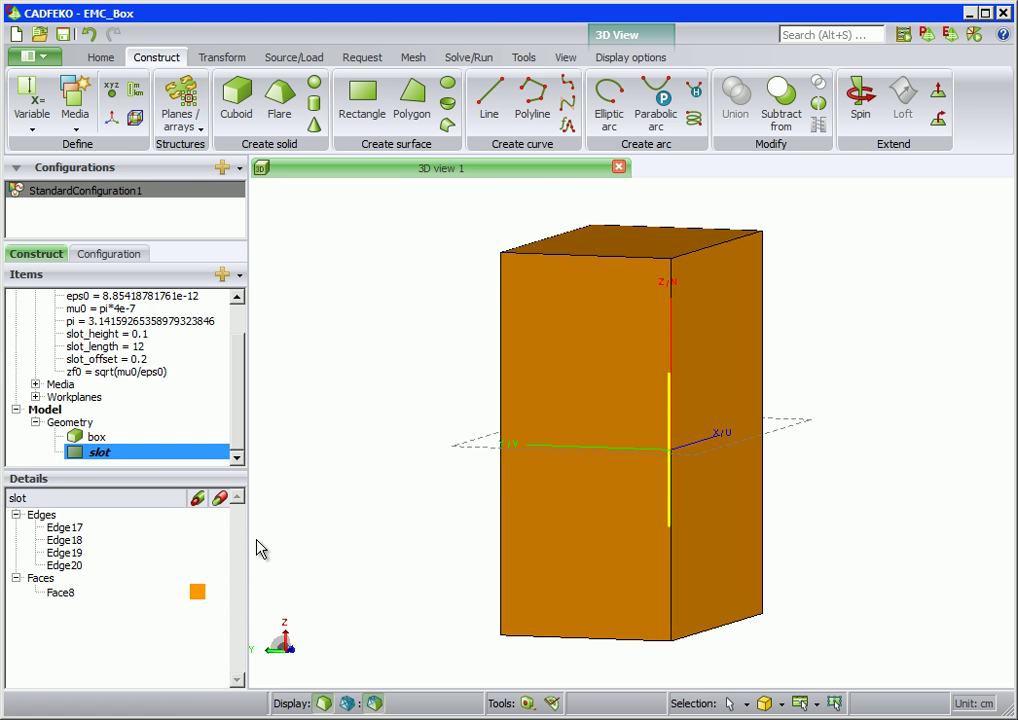
Step: Zoom in and show box's Details with Edges and Faces collapsed, revealing its PEC Region1
scroll(672, 459, up, 5)
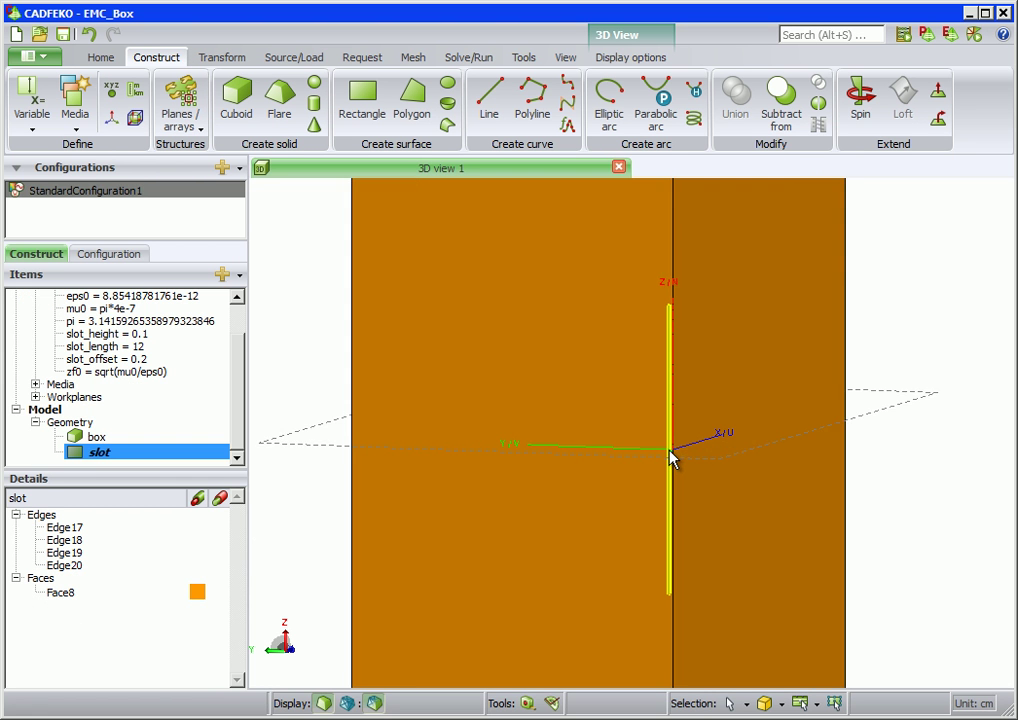
scroll(672, 459, up, 2)
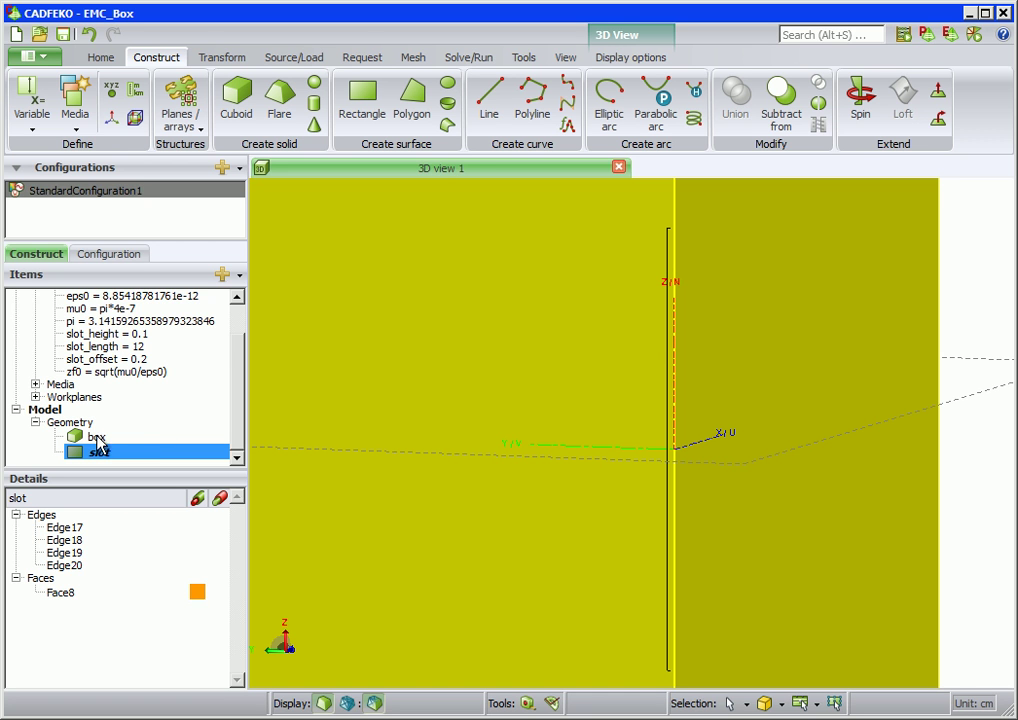
click(98, 438)
click(16, 515)
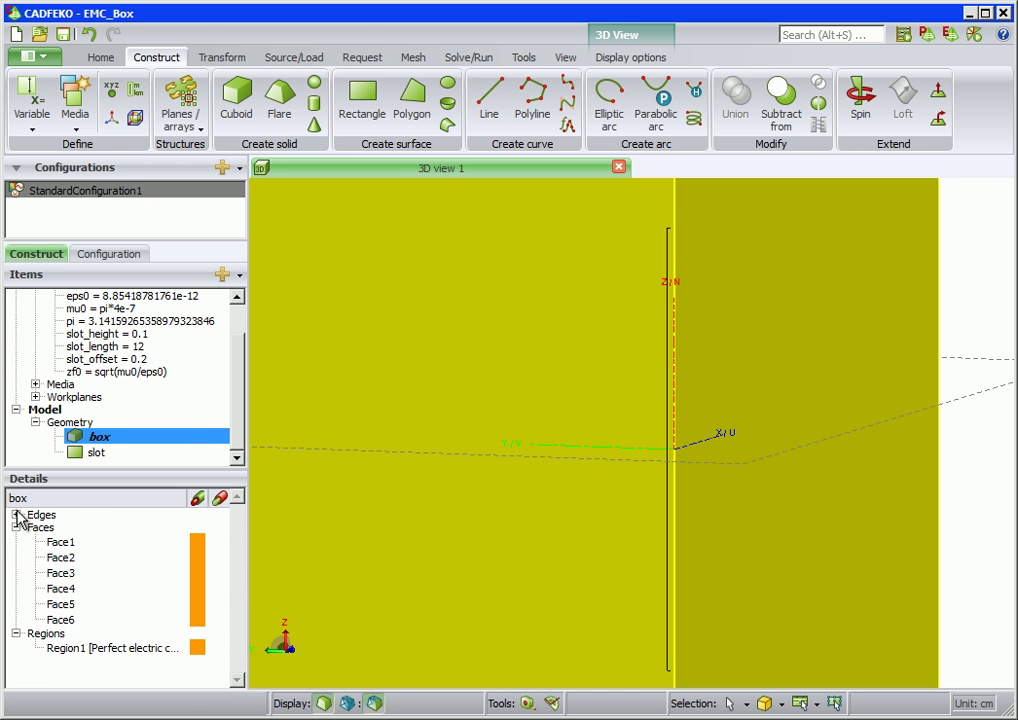
click(16, 527)
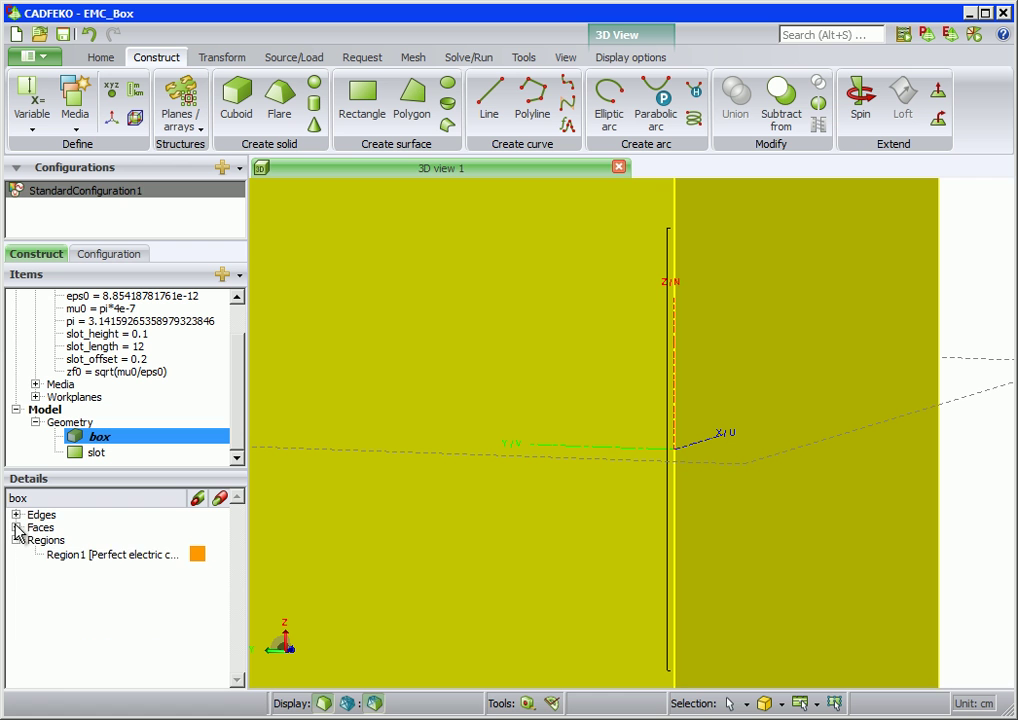
Step: Set the medium of the box's Region1 to Free space
right_click(108, 556)
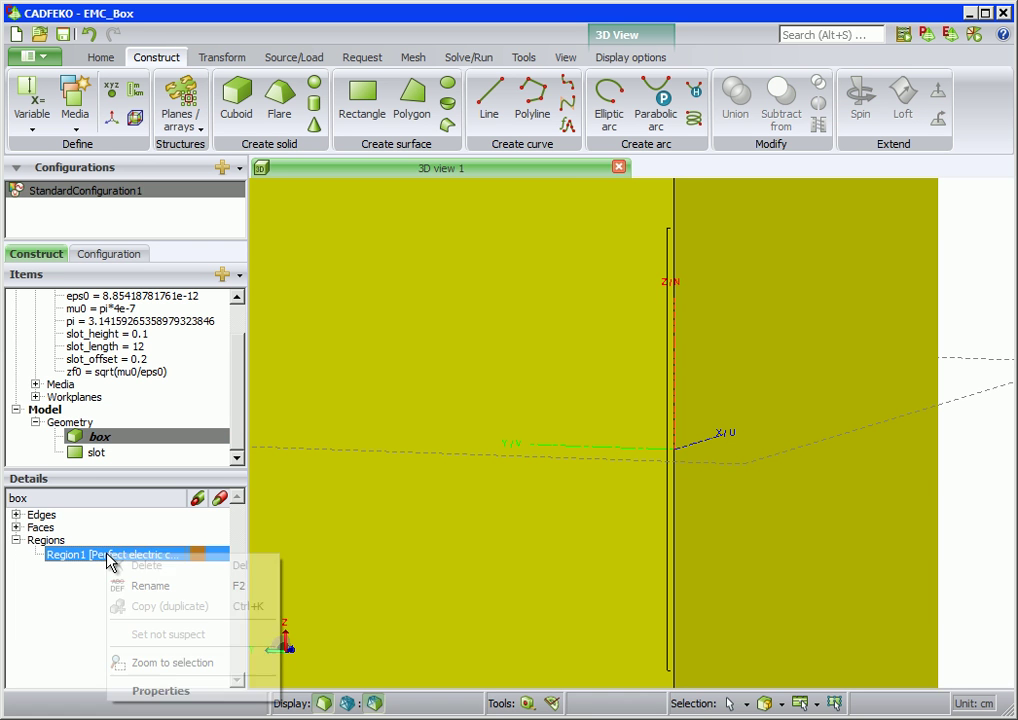
click(157, 691)
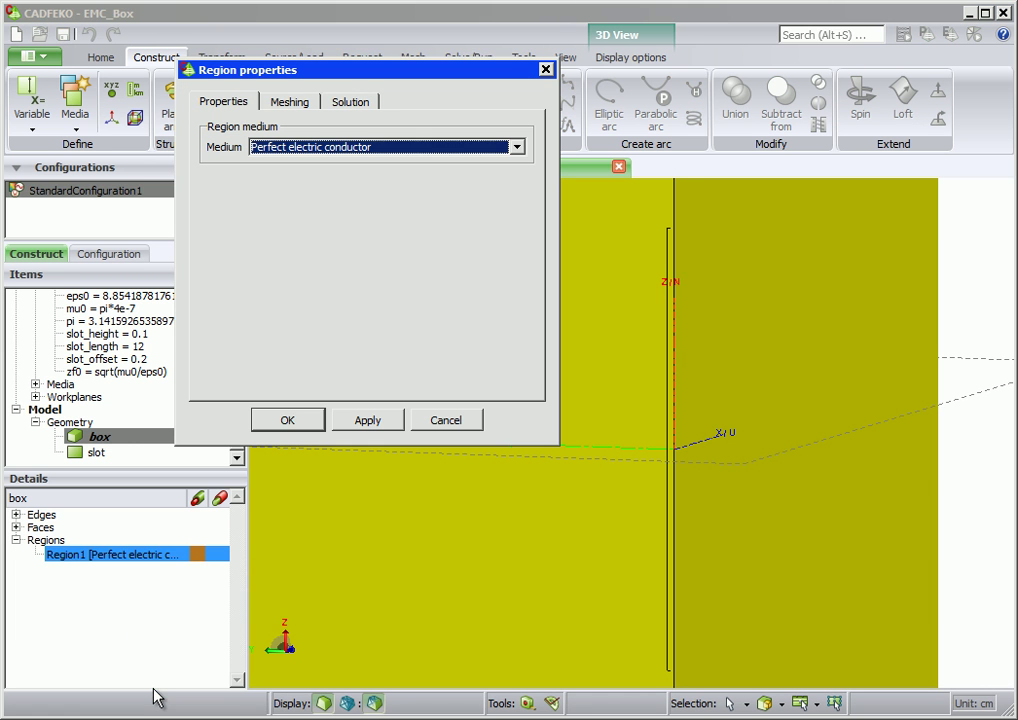
click(324, 147)
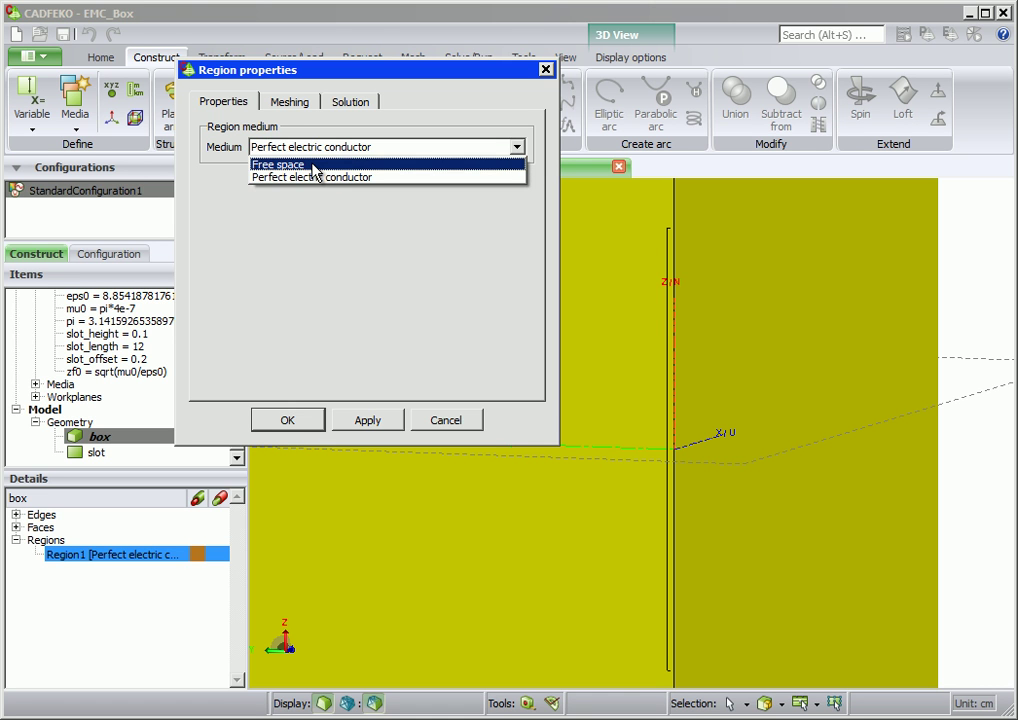
click(313, 165)
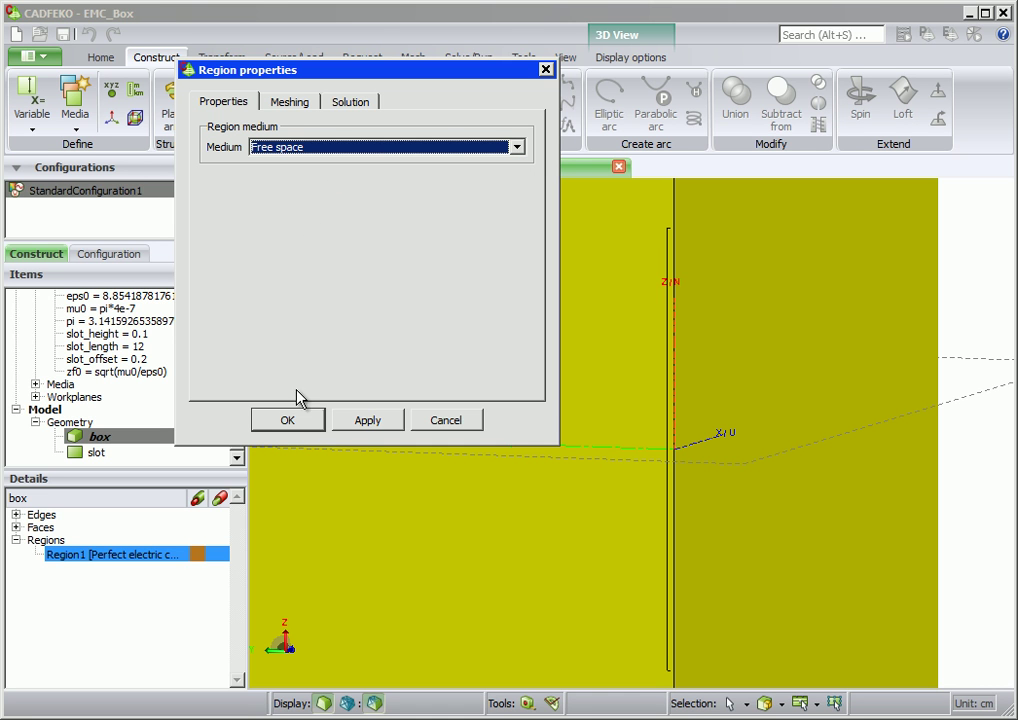
click(290, 421)
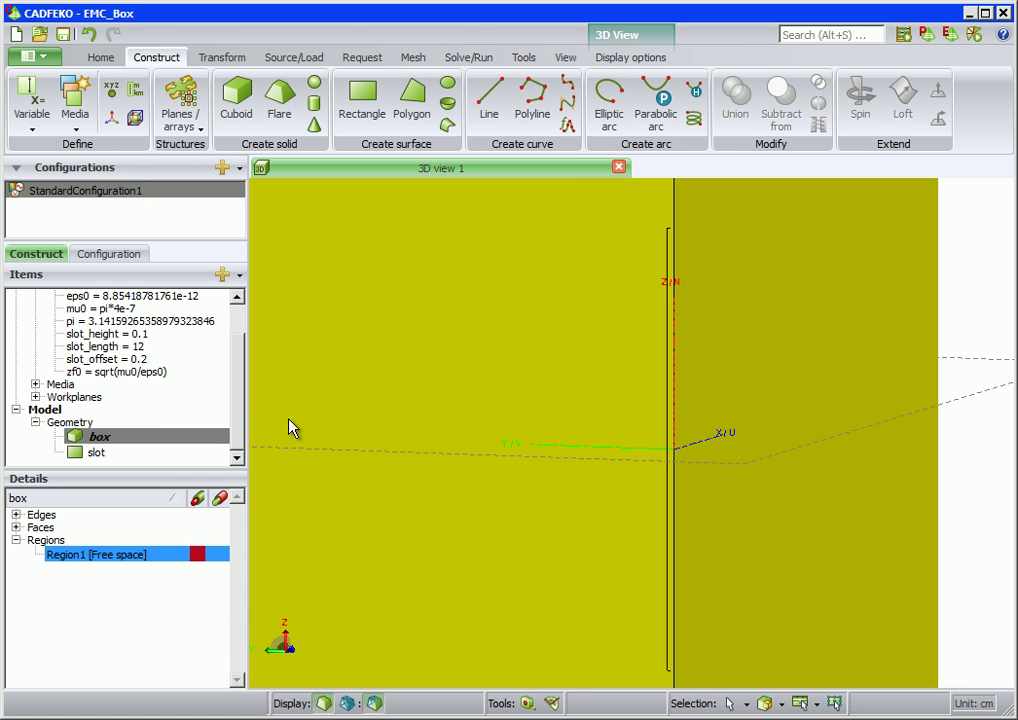
Step: Subtract the slot rectangle from the box to form Subtract1, then zoom out and deselect
click(97, 453)
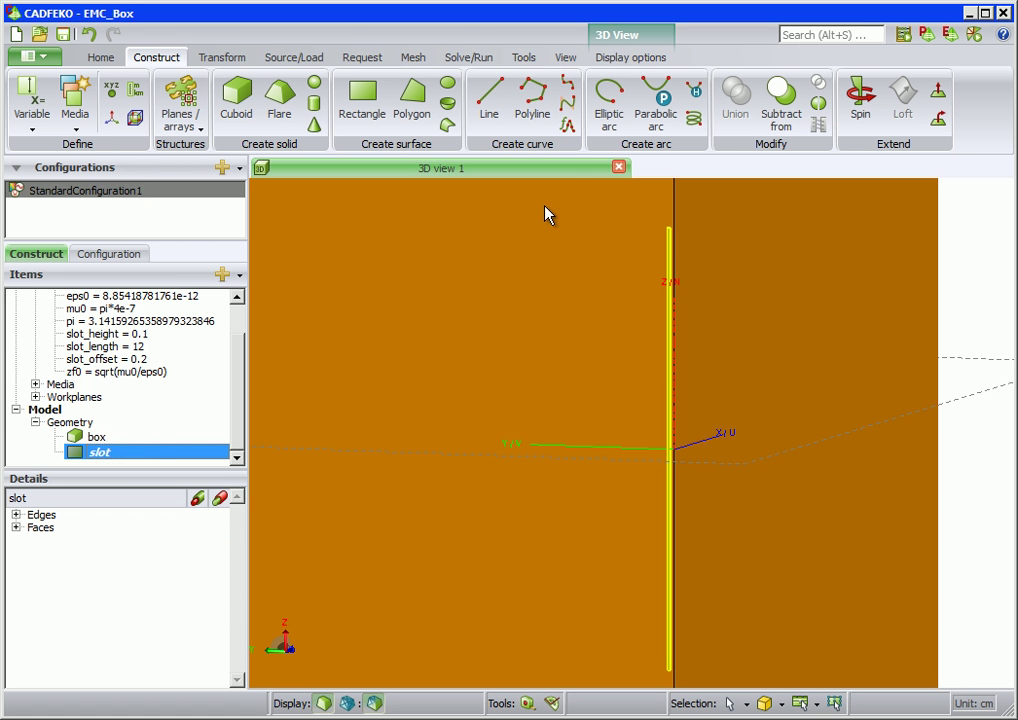
click(785, 108)
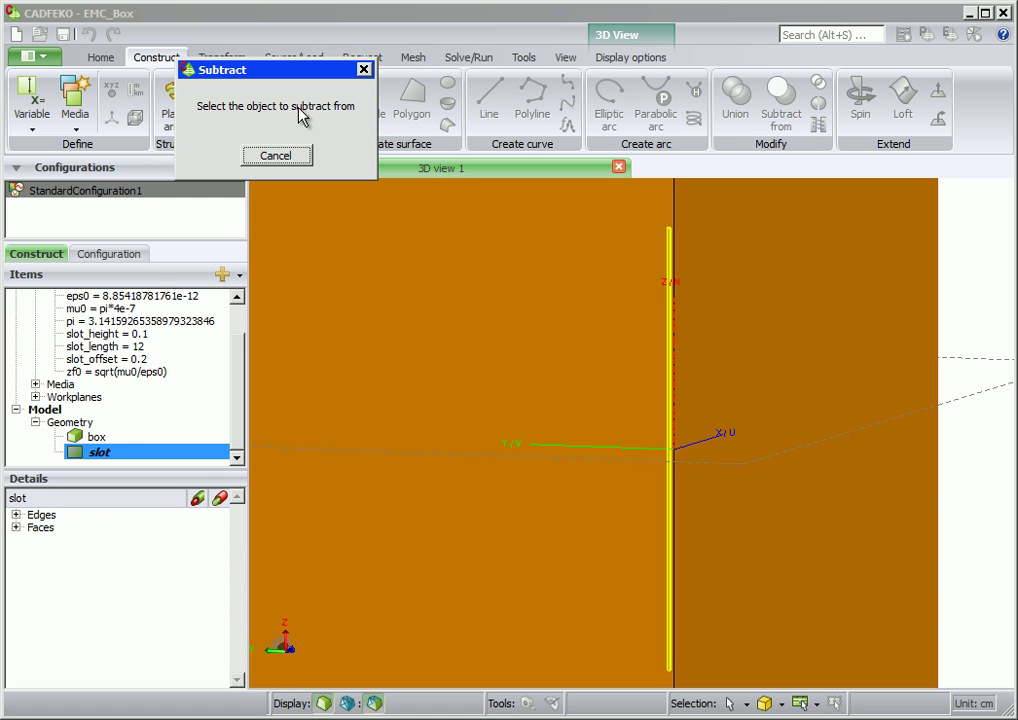
click(104, 441)
click(100, 438)
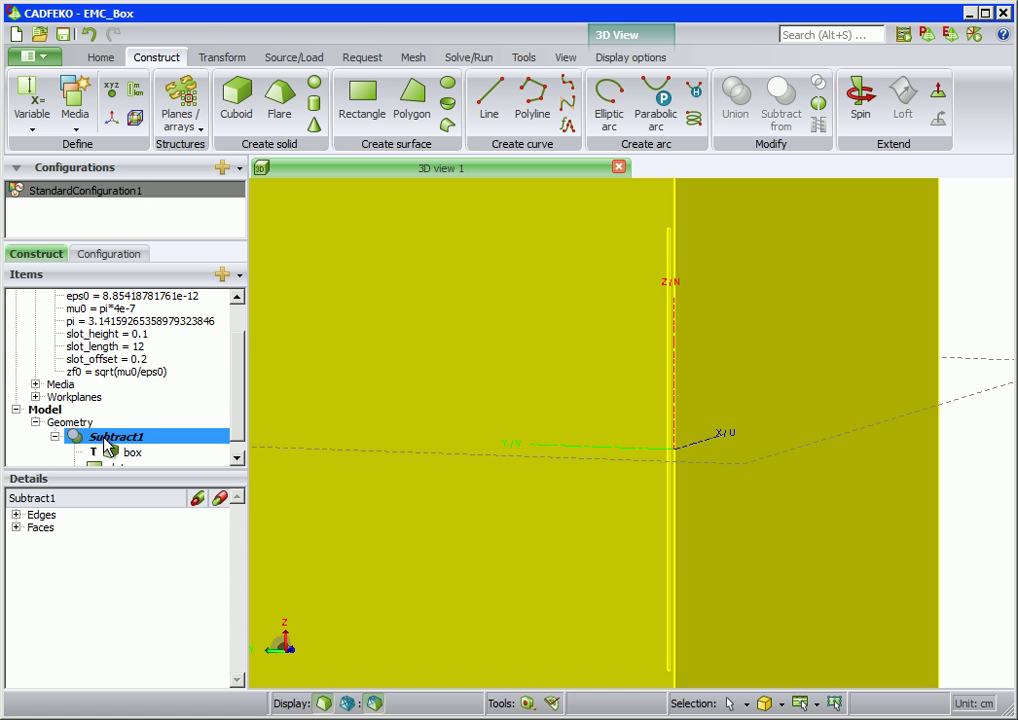
scroll(107, 446, down, 1)
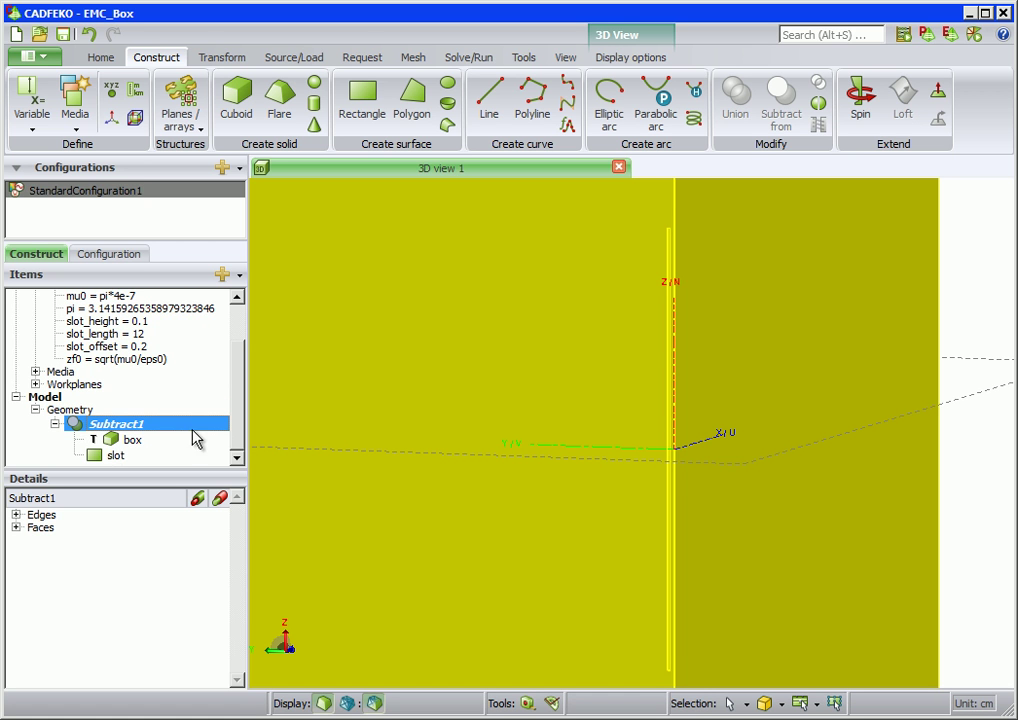
scroll(284, 432, down, 3)
middle_drag(372, 425, 480, 425)
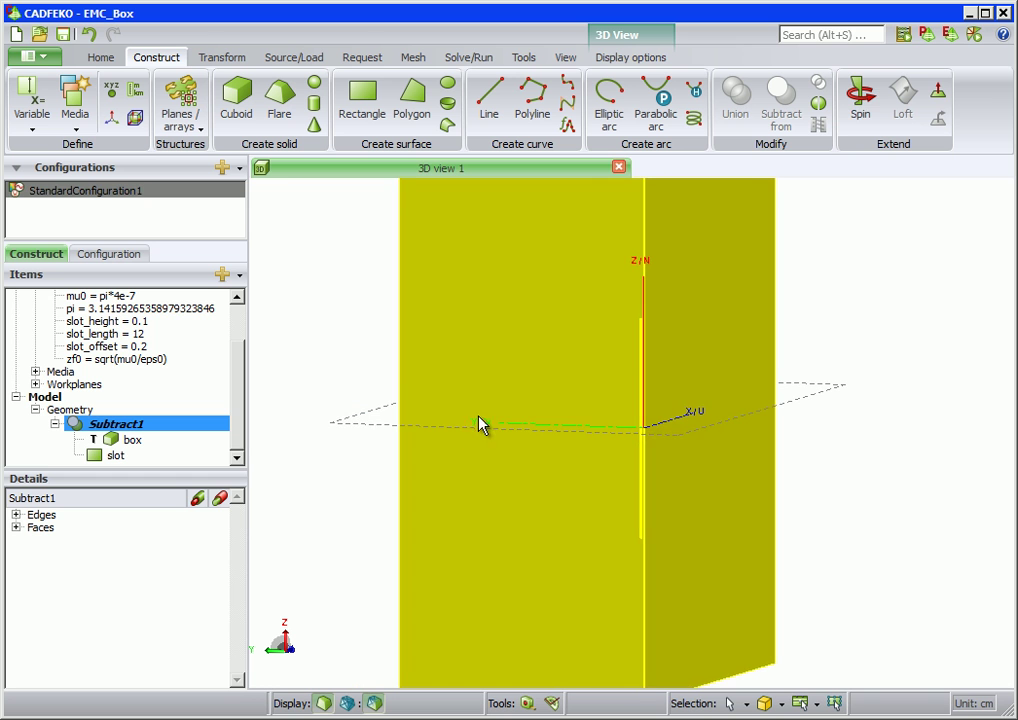
click(366, 425)
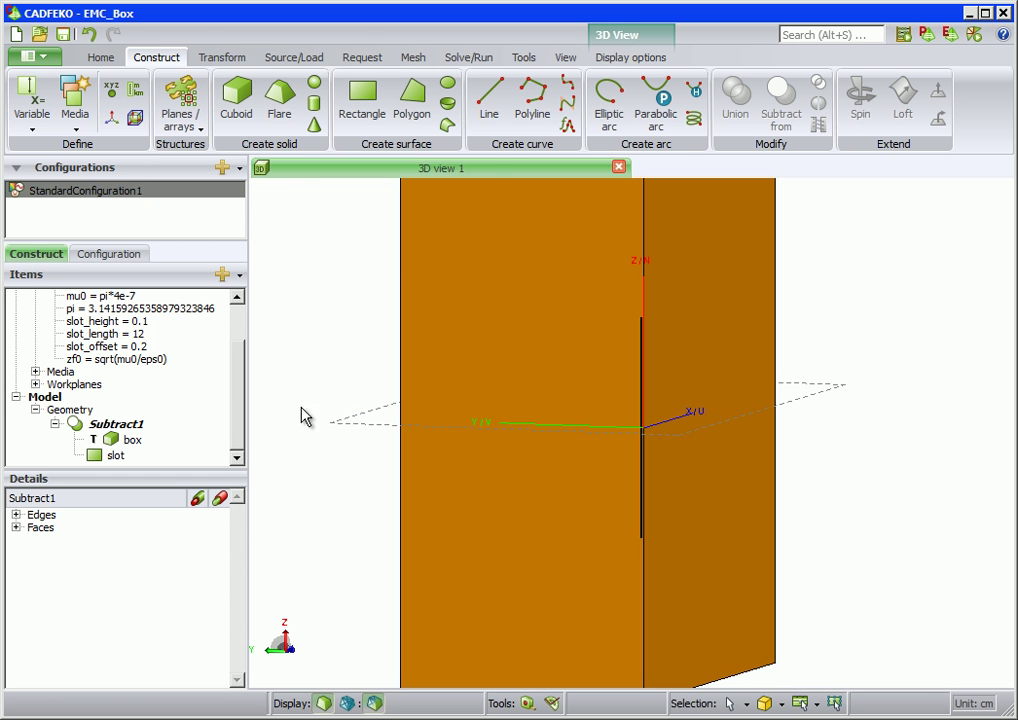
Step: Try slot_height 1 and slot_offset 2 to view the slot, then undo both changes
double_click(141, 323)
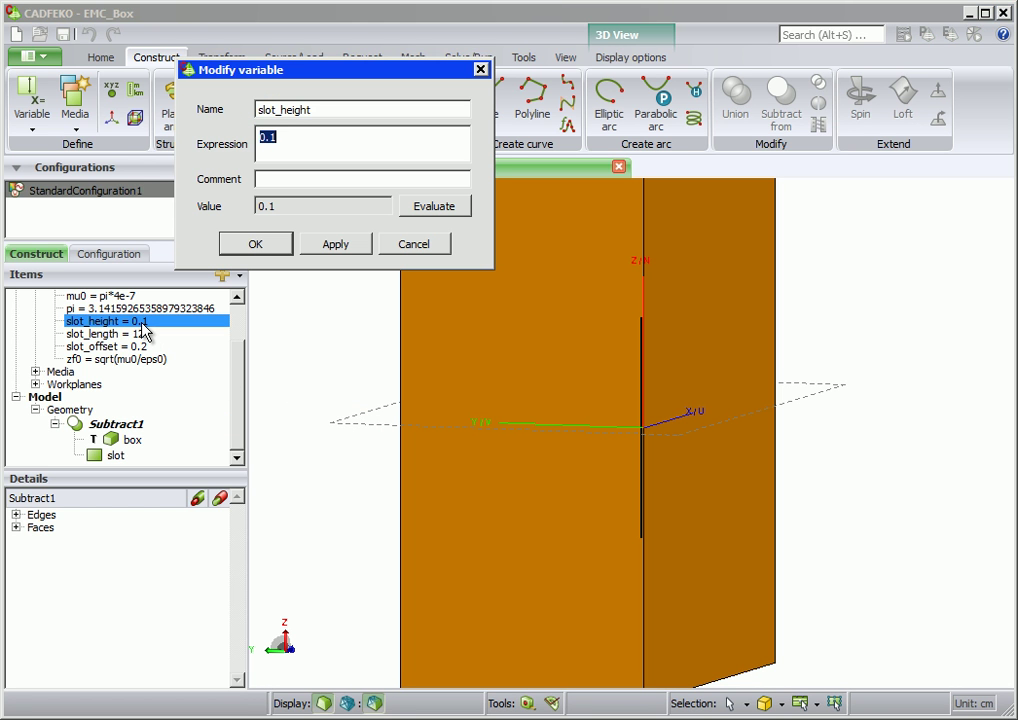
text(1)
click(254, 244)
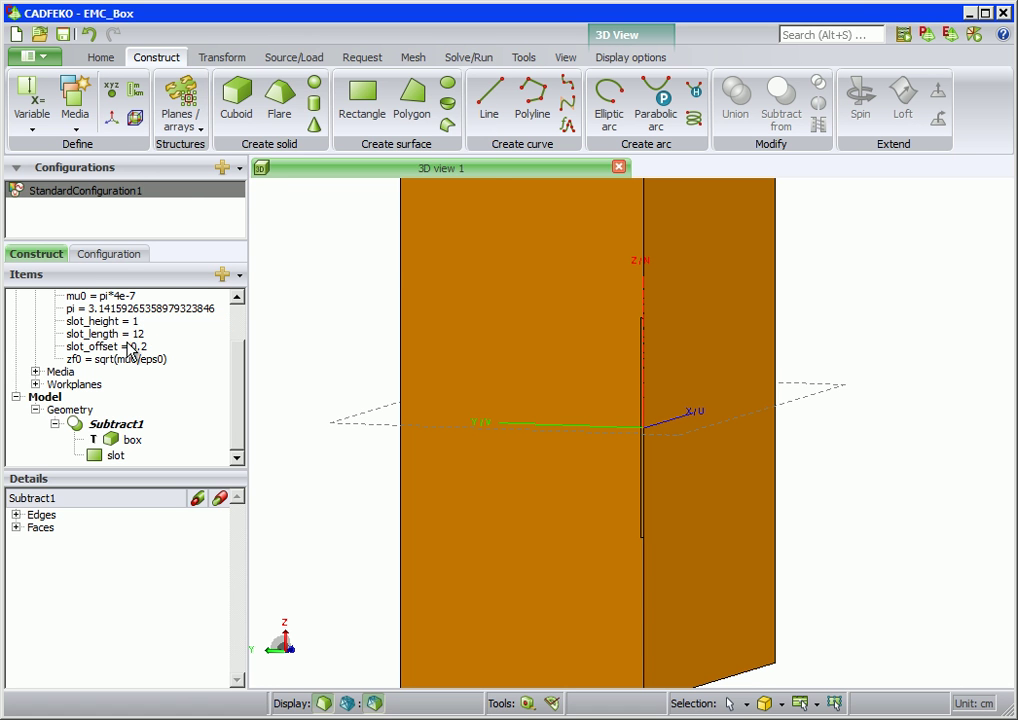
double_click(131, 347)
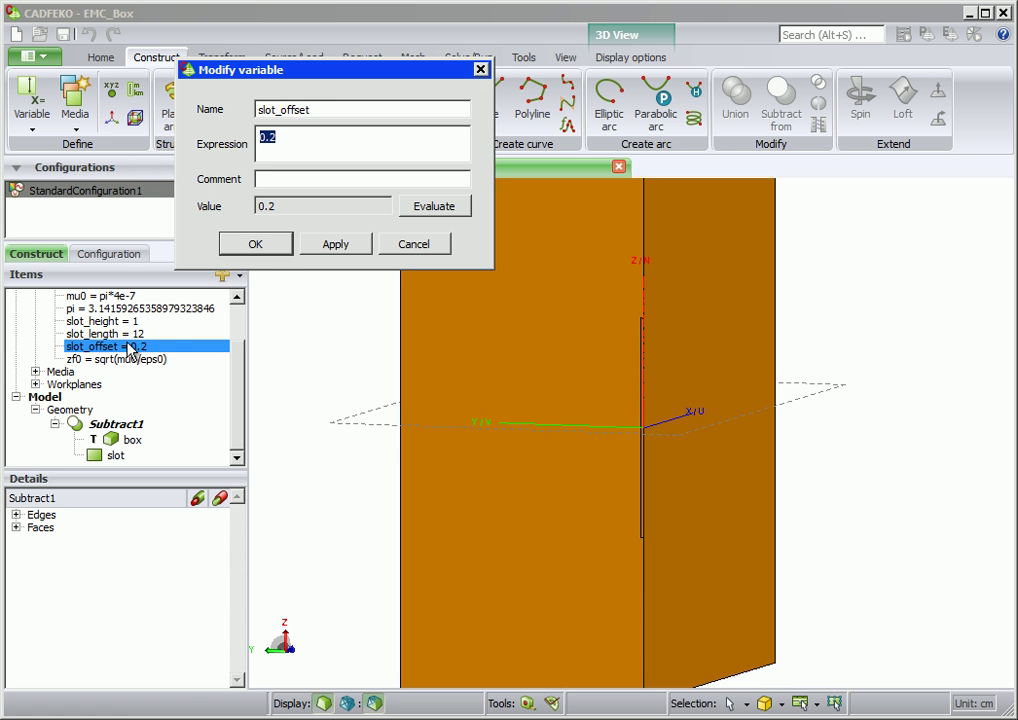
text(2)
click(256, 248)
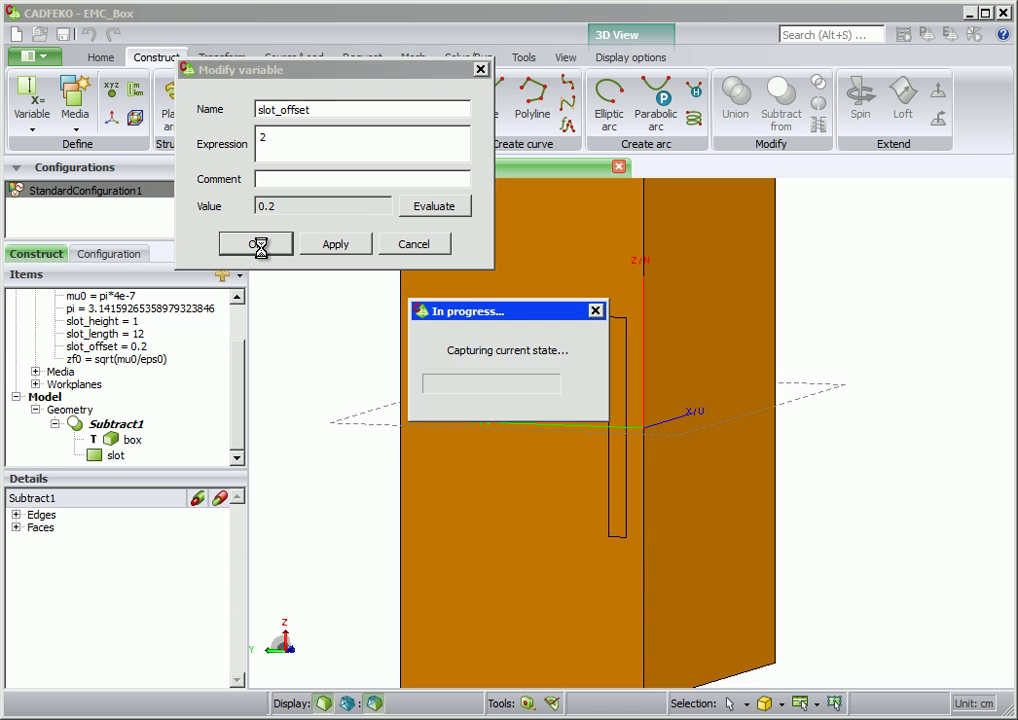
mouse_move(449, 414)
mouse_down()
mouse_move(615, 508)
mouse_move(455, 437)
mouse_up()
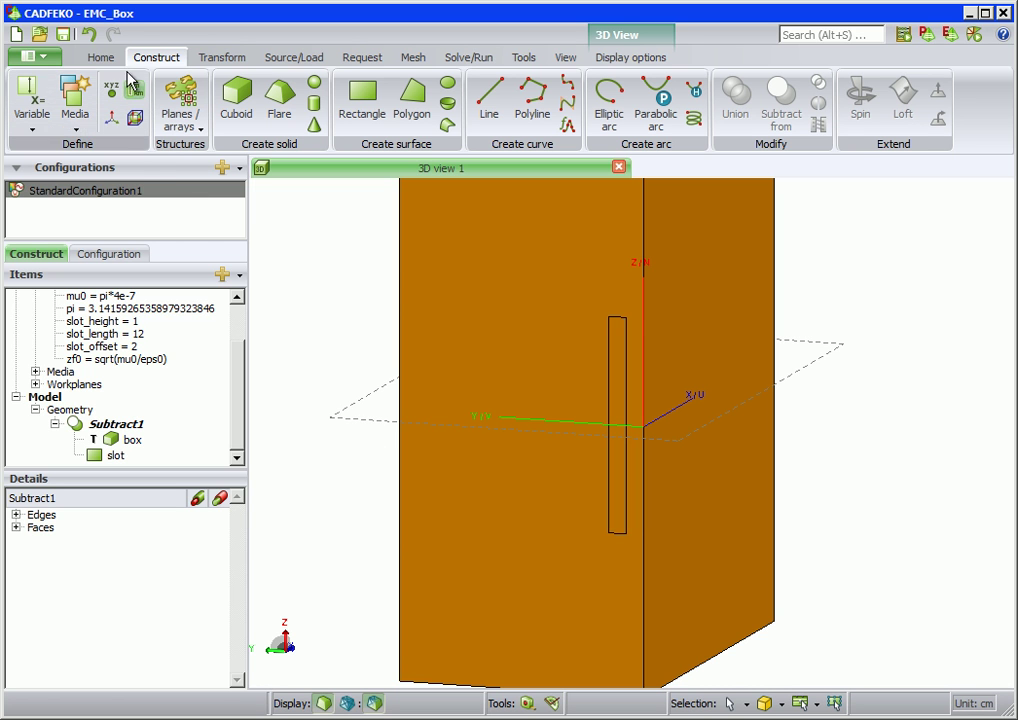
click(90, 36)
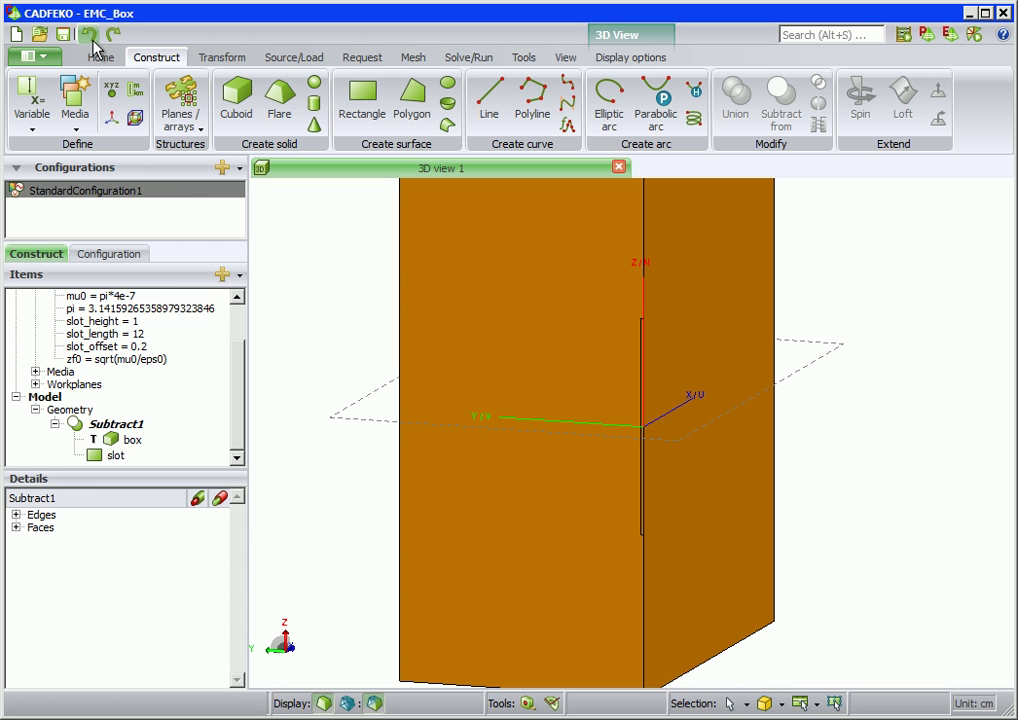
click(90, 36)
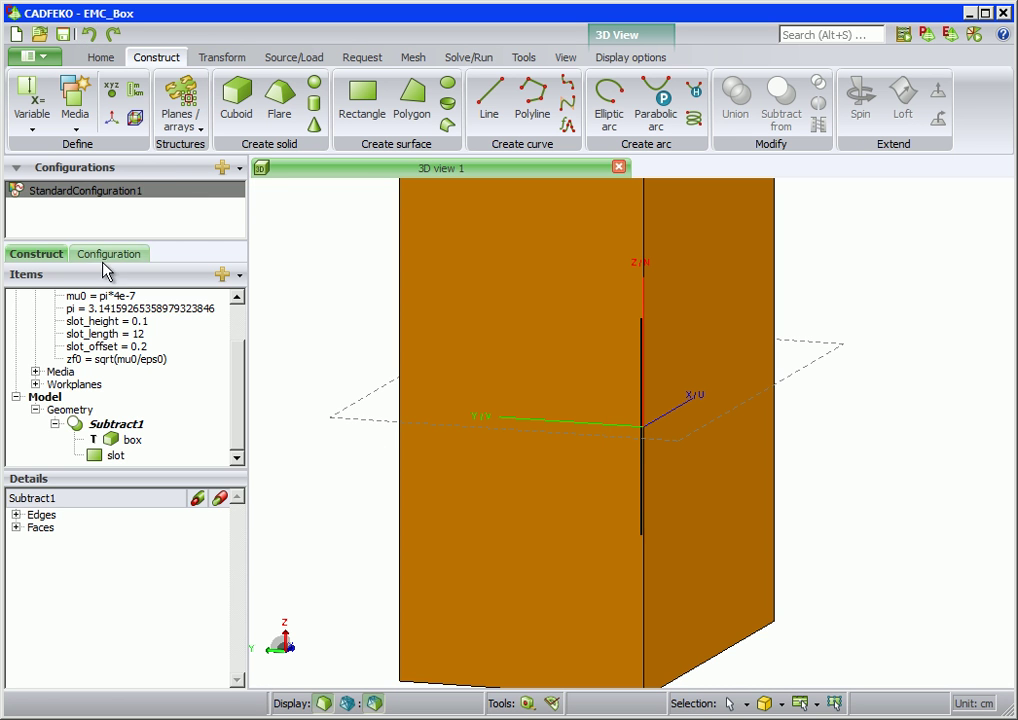
Step: Rename Subtract1 to Box_Slot
click(130, 425)
right_click(130, 425)
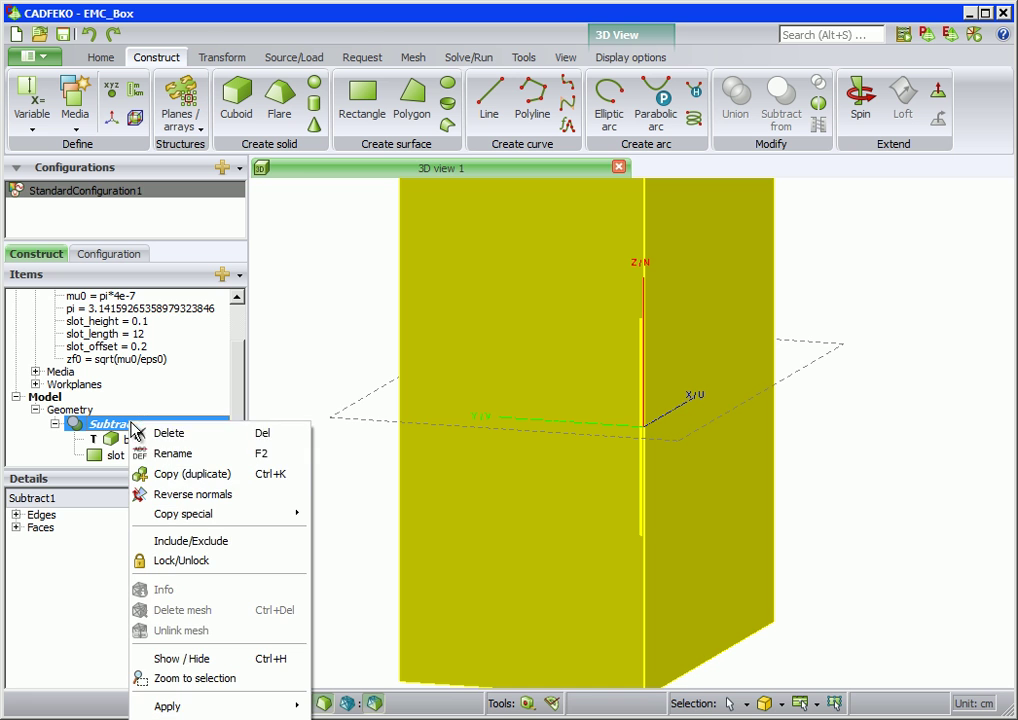
click(176, 456)
key(BackSpace)
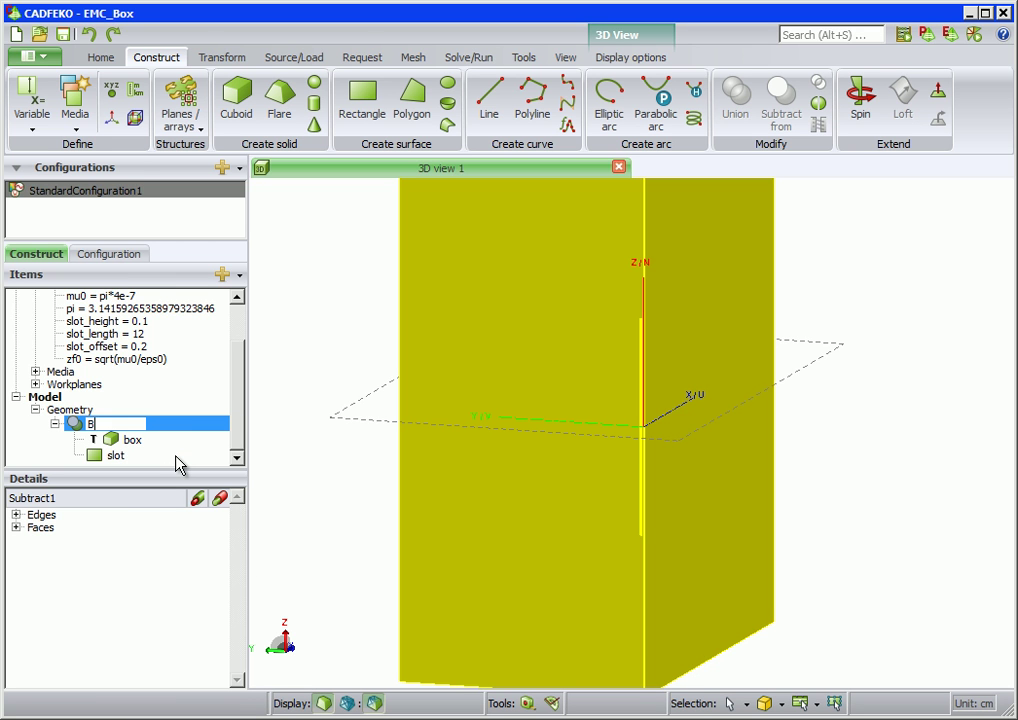
text(Box_Slot)
key(Return)
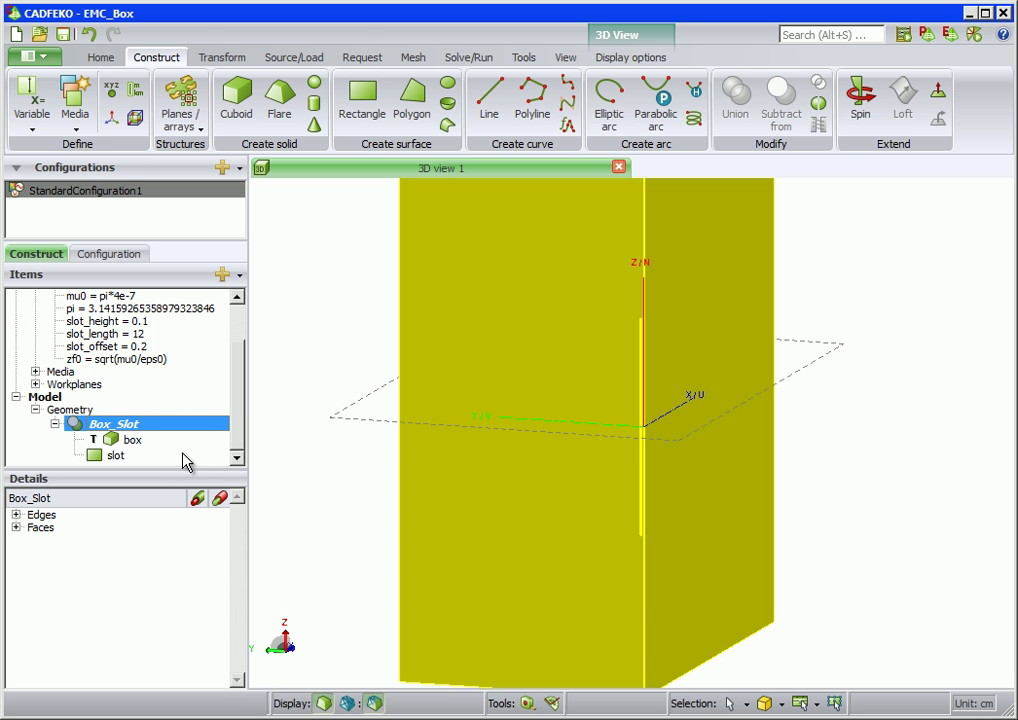
Step: Add a horizontal cutplane with origin Z = 1 to expose the box interior
click(641, 60)
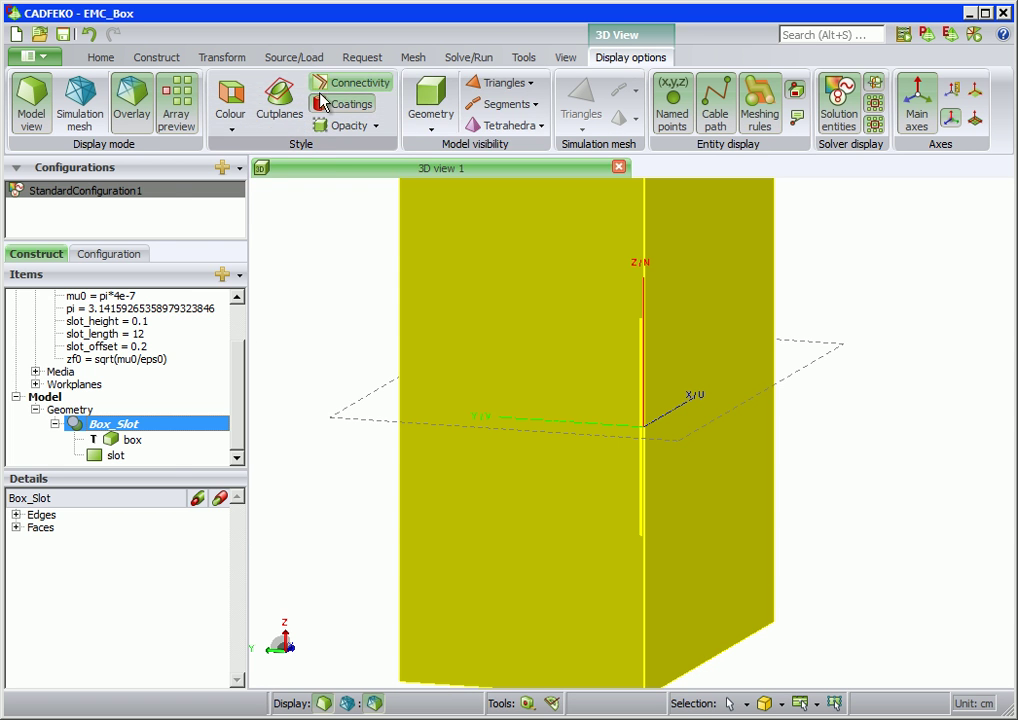
click(281, 102)
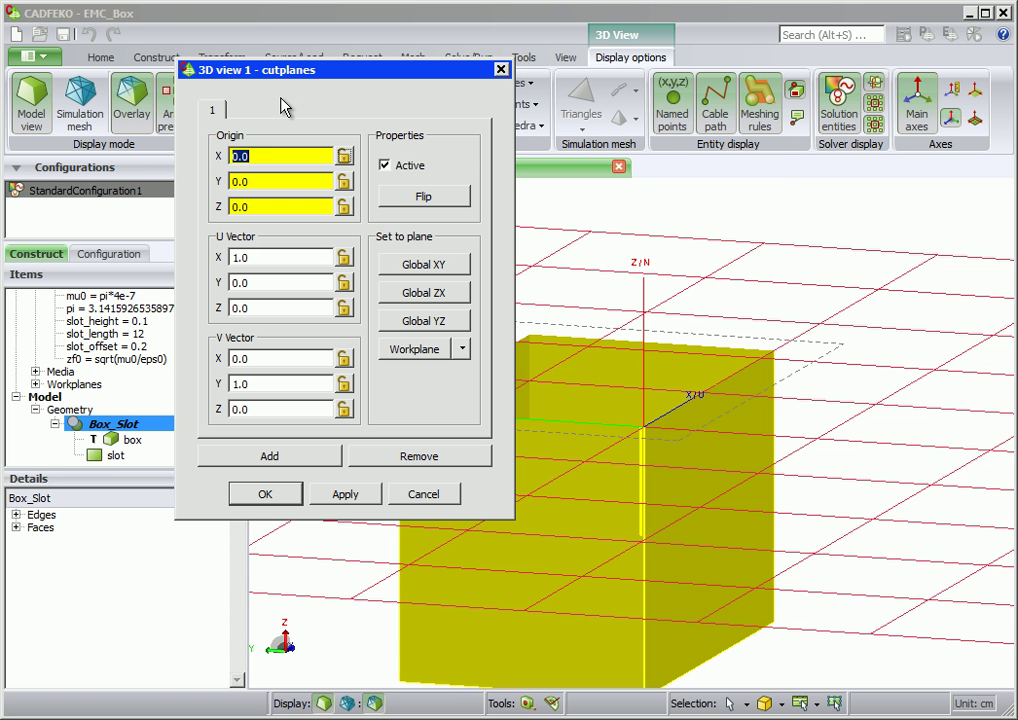
double_click(232, 206)
text(1)
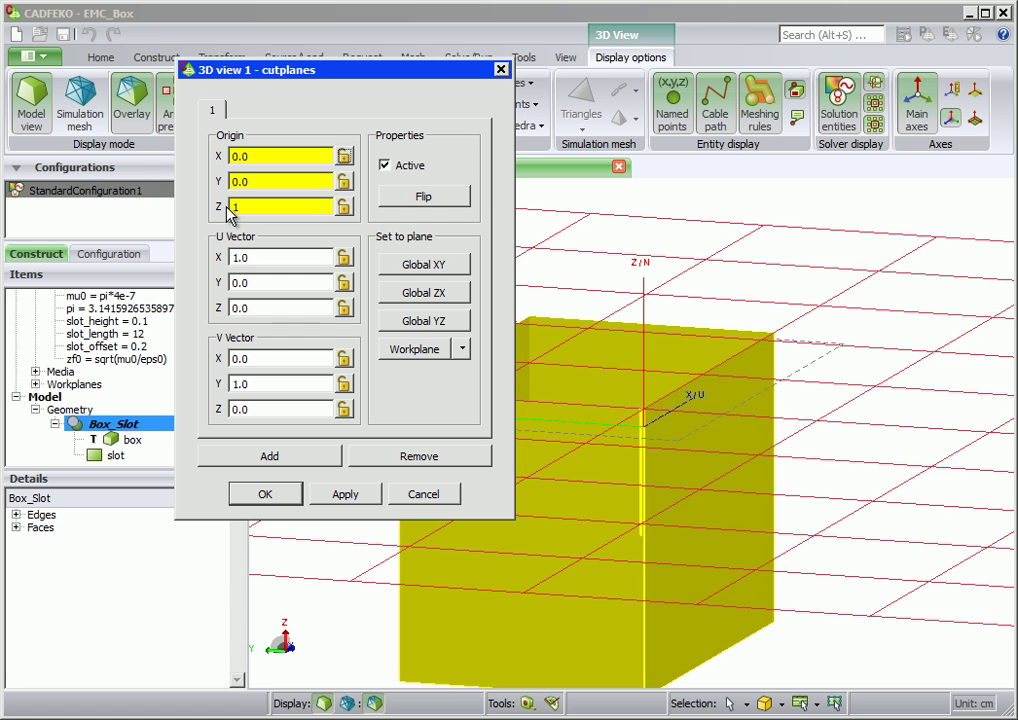
click(277, 497)
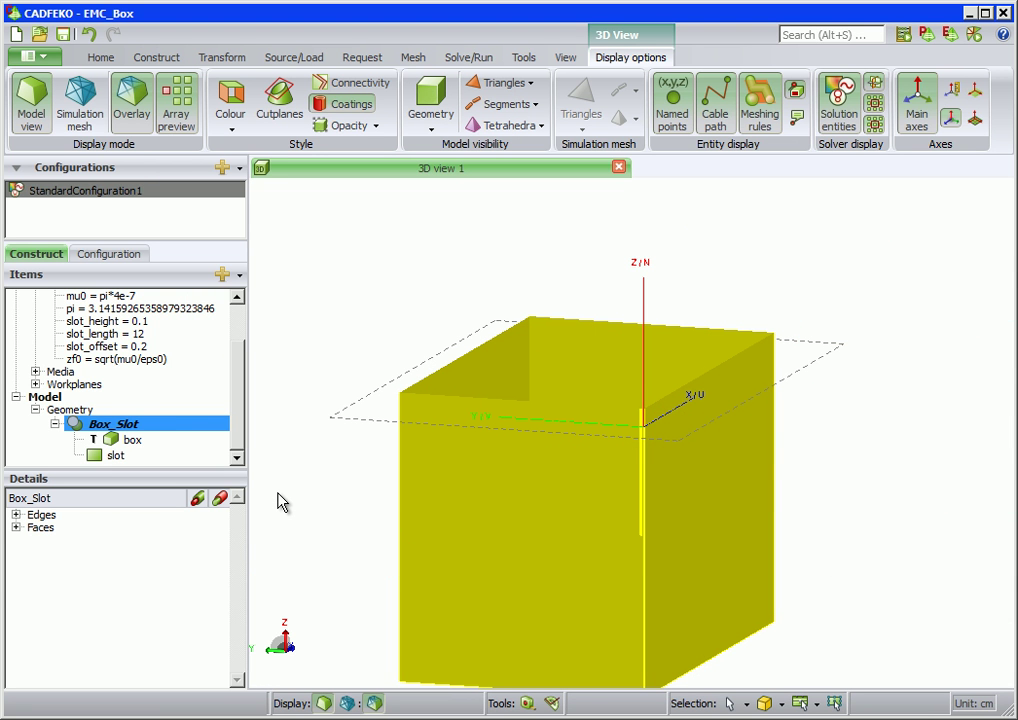
click(160, 58)
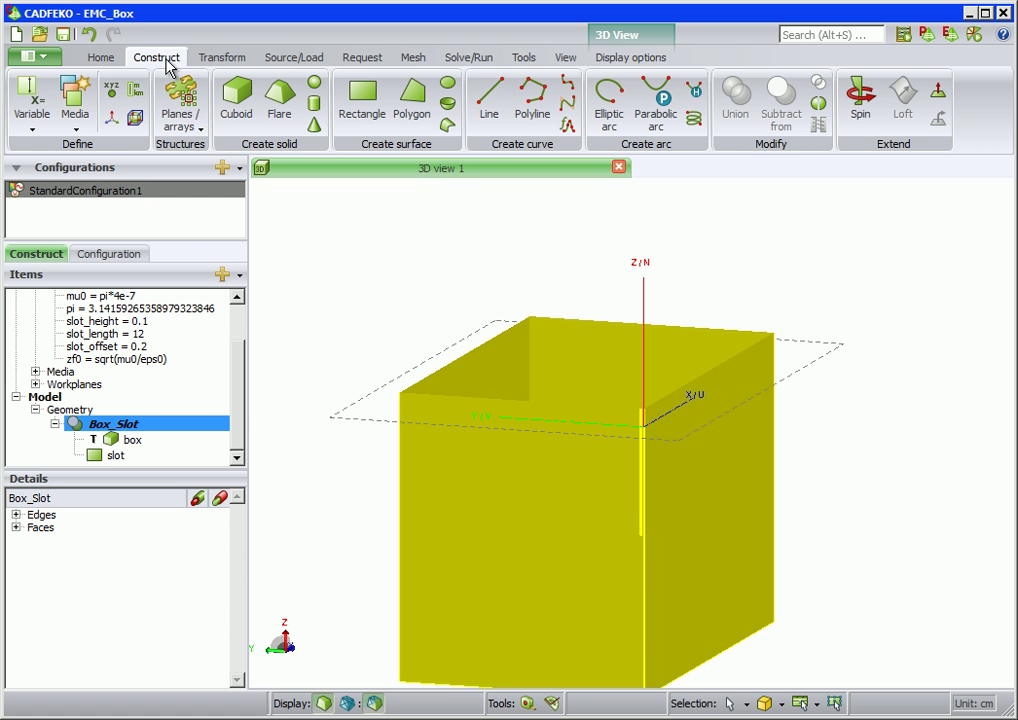
Step: Start a new line with its workplane origin shifted to X = 5
click(486, 103)
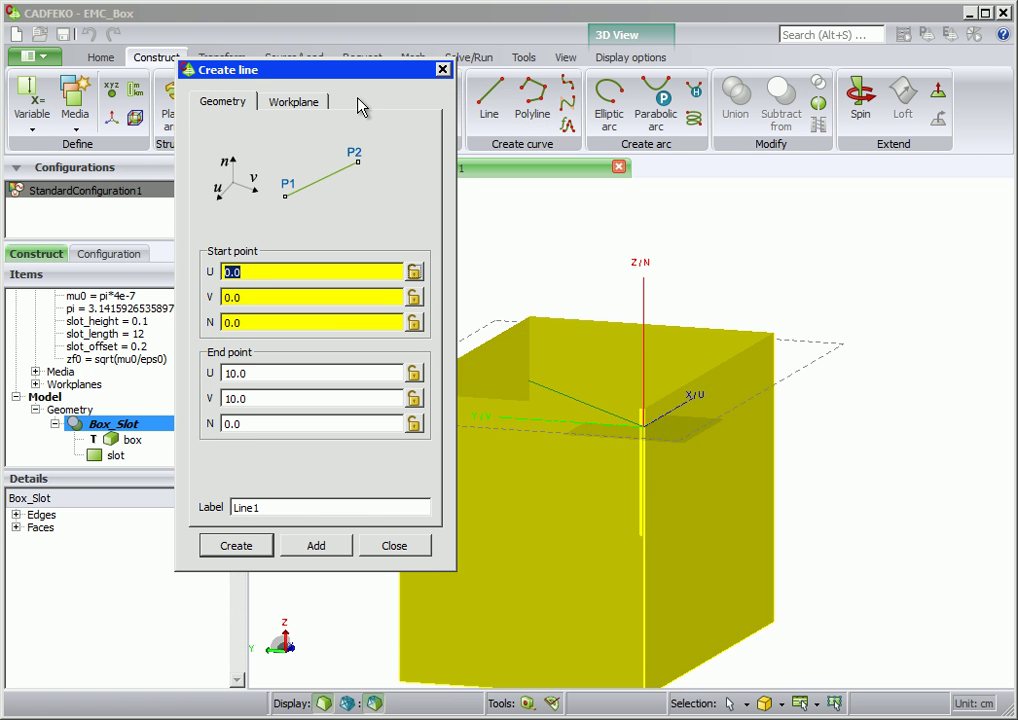
click(300, 103)
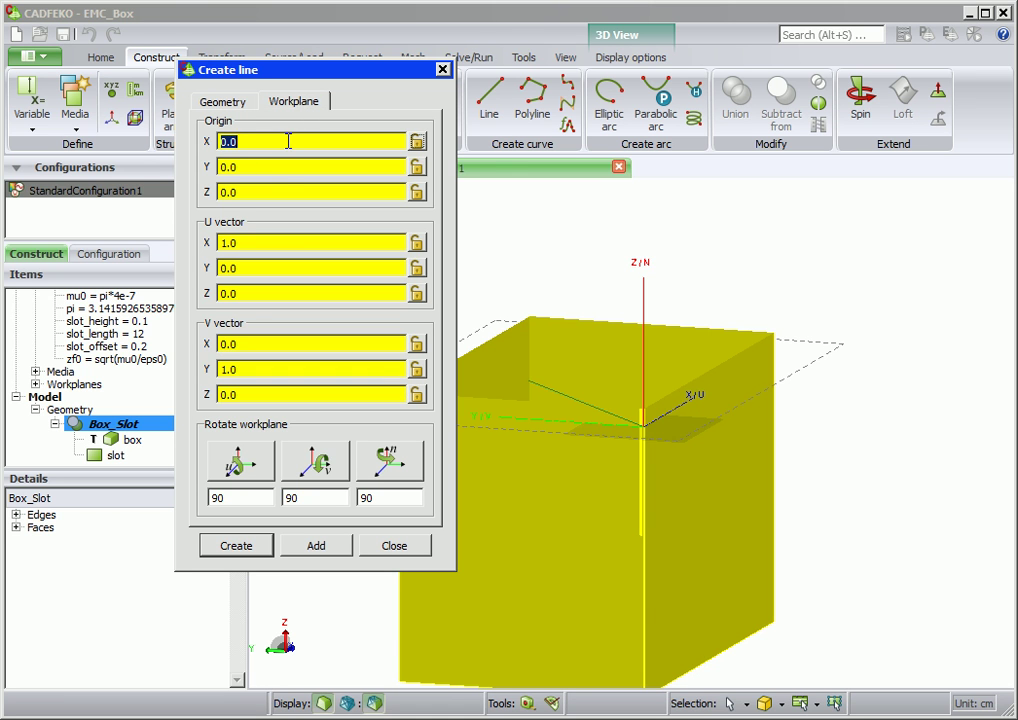
text(5)
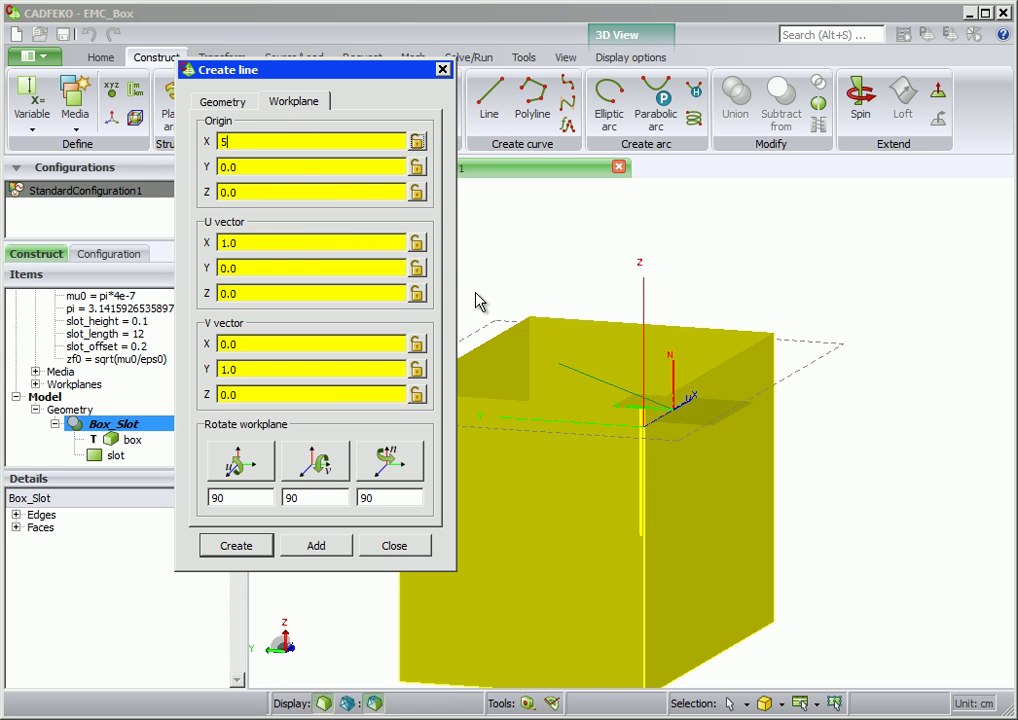
Step: Set the line end point to U 0, V 14, N 0, label it probe, and create it
click(230, 104)
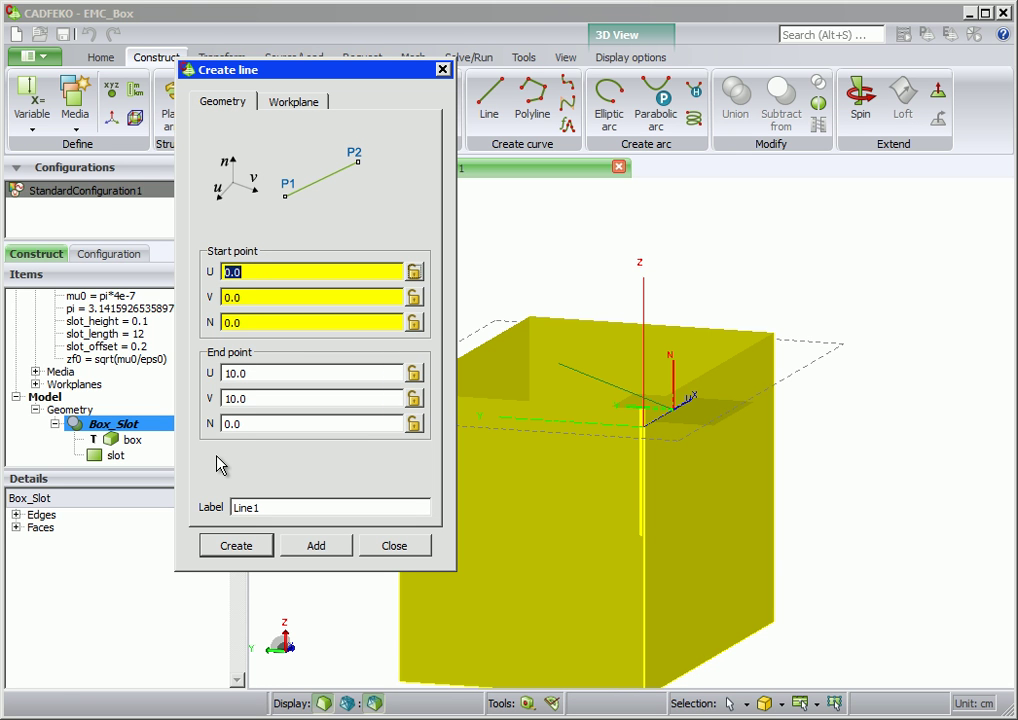
key(Tab)
key(Tab)
key(Tab)
text(0)
key(Tab)
text(1)
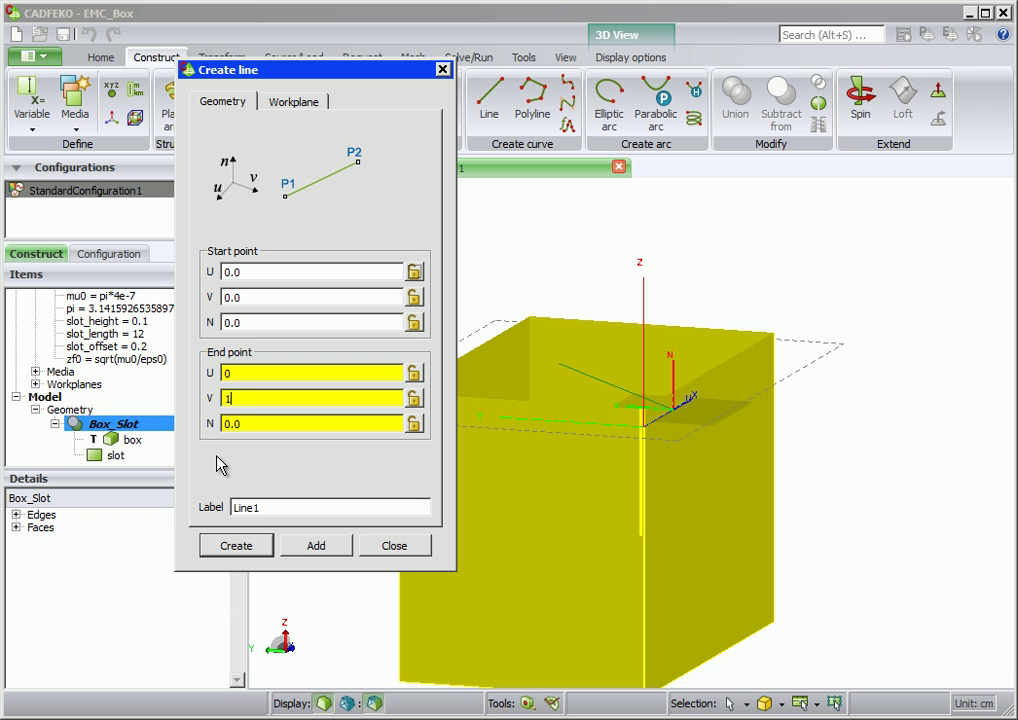
text(4)
key(Tab)
text(0)
key(Tab)
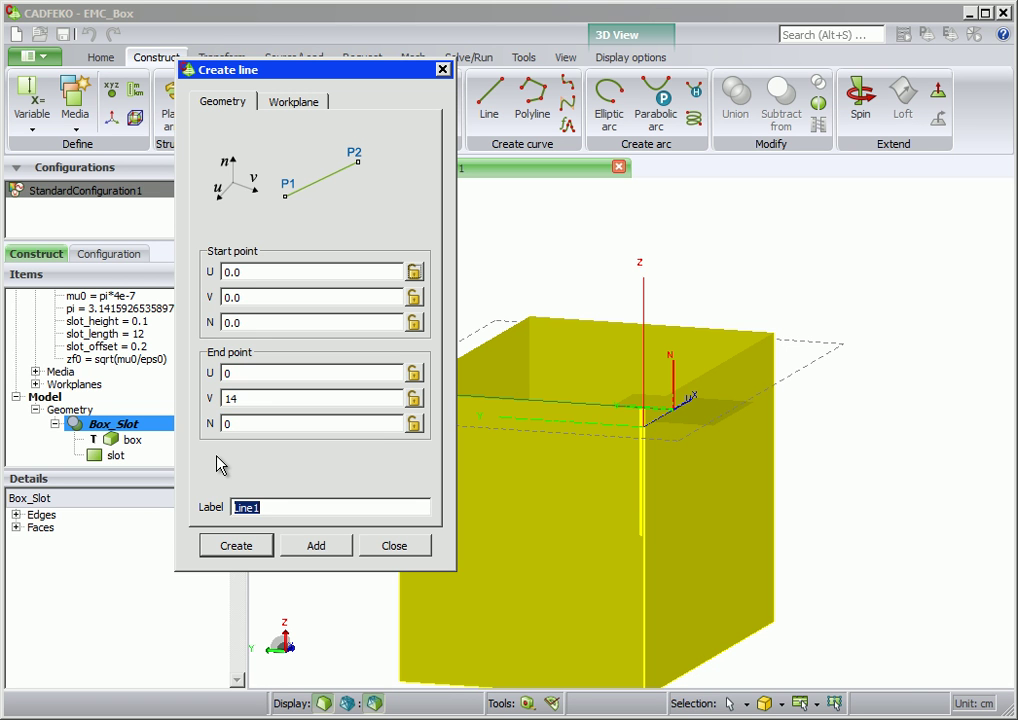
text(probe)
click(240, 545)
scroll(470, 552, up, 3)
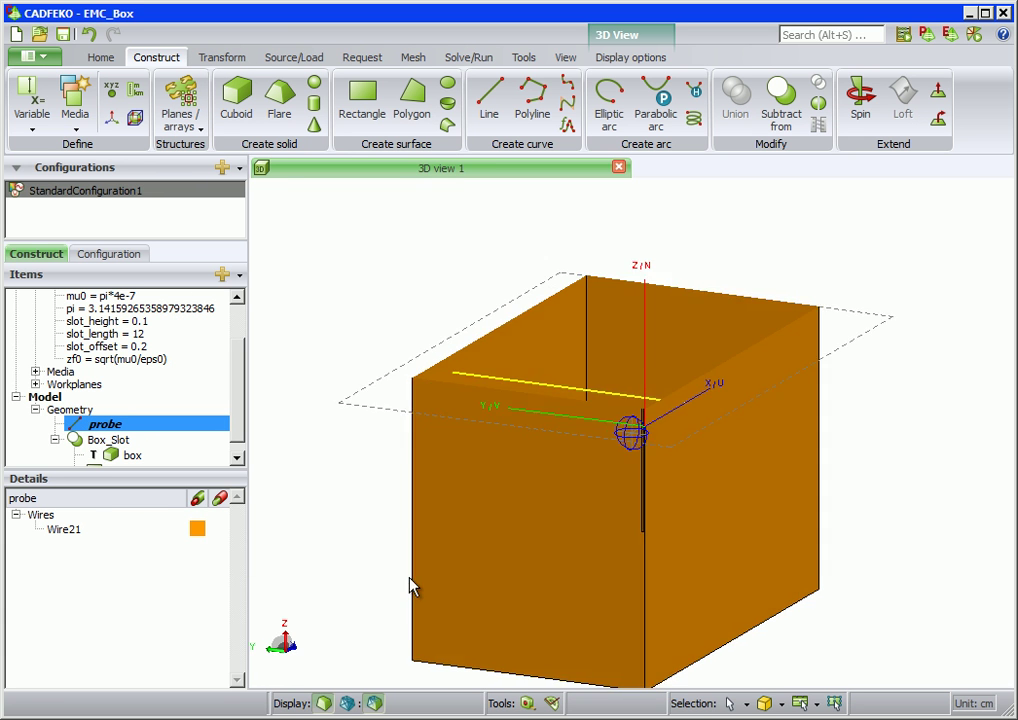
Step: Union the probe wire with Box_Slot
scroll(370, 645, down, 3)
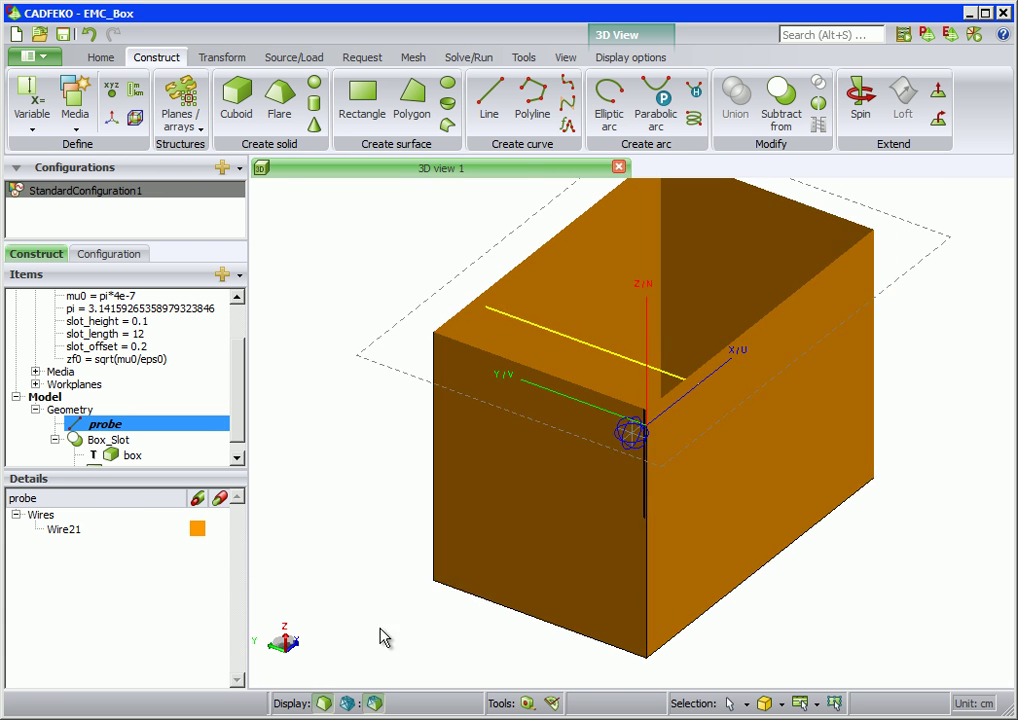
ctrl+click(128, 442)
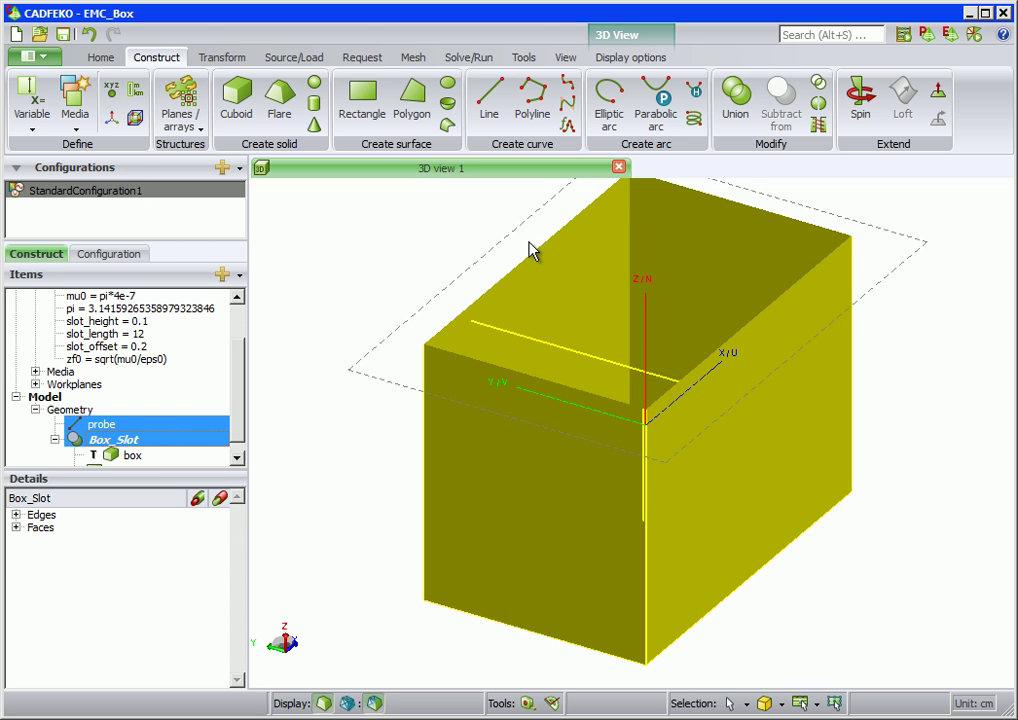
click(736, 112)
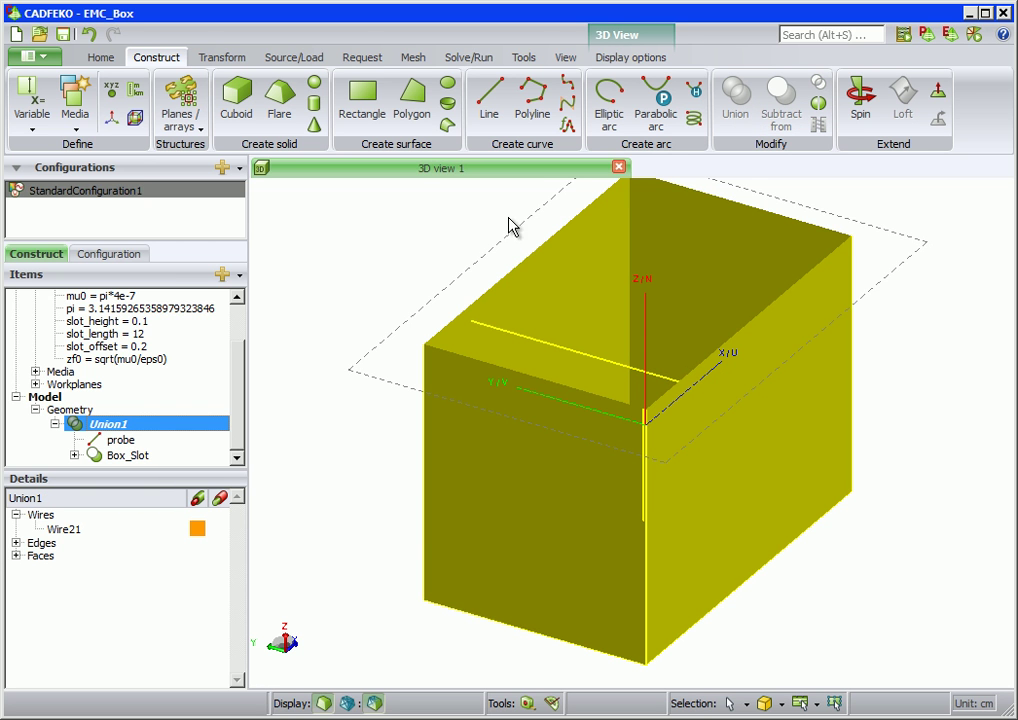
Step: Rename the resulting Union1 to probe_box_slot
right_click(122, 424)
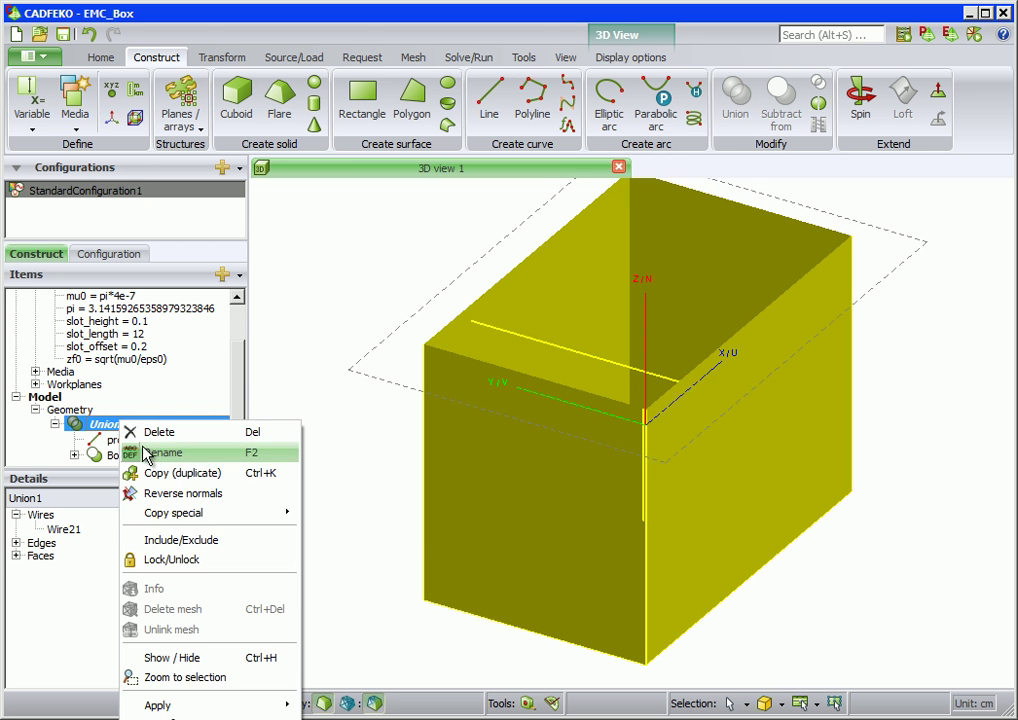
click(148, 451)
text(probe)
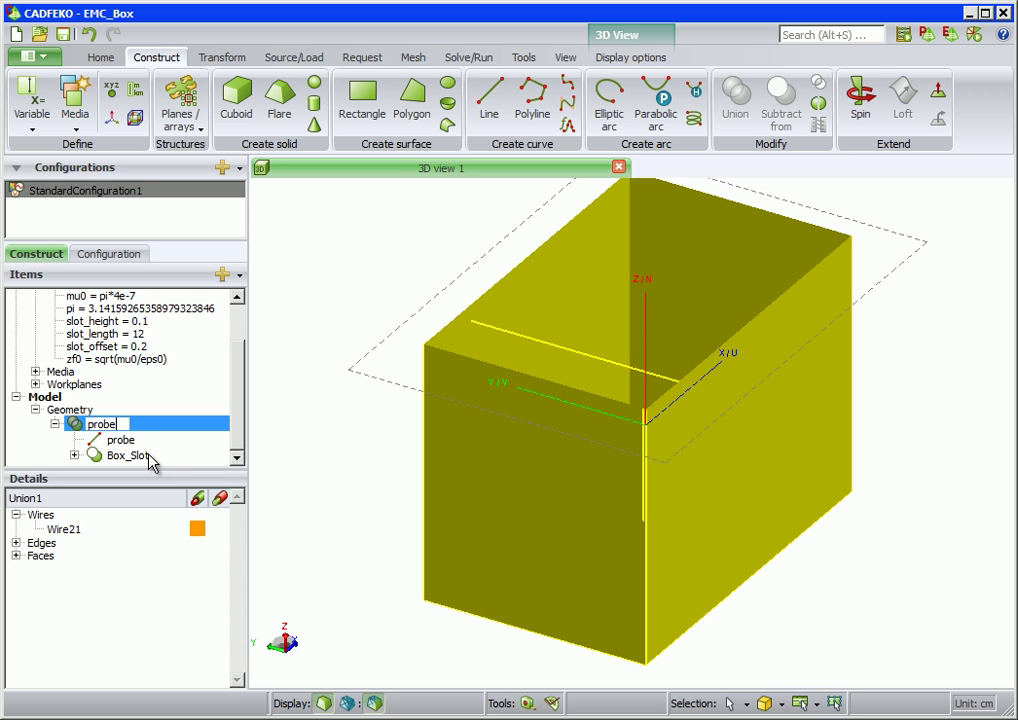
text(_box_slot)
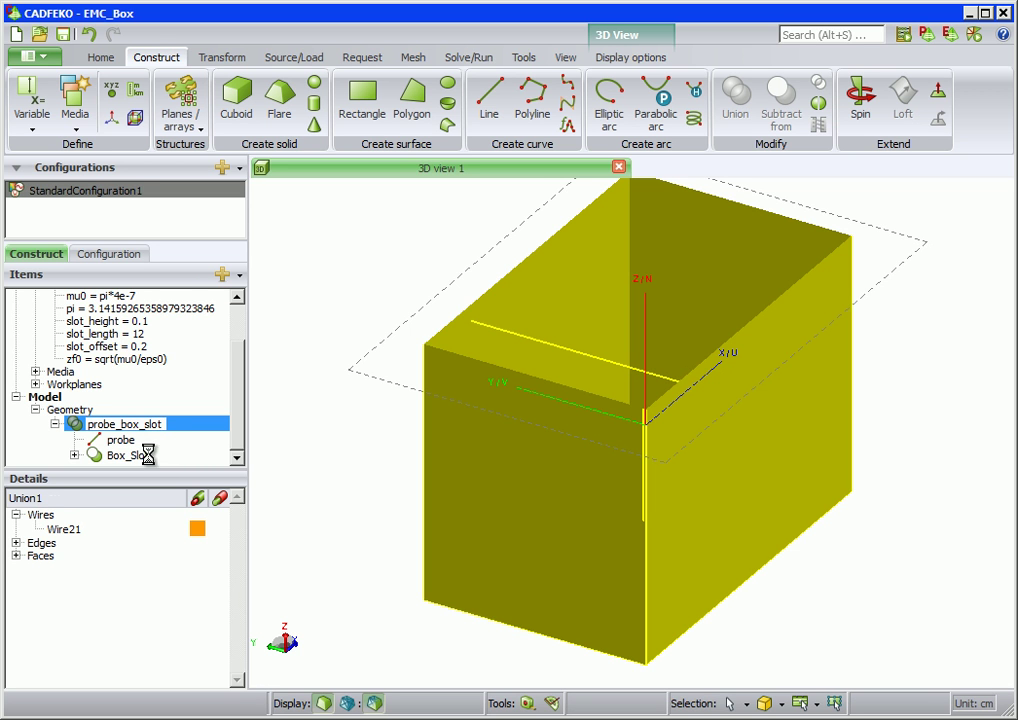
key(Return)
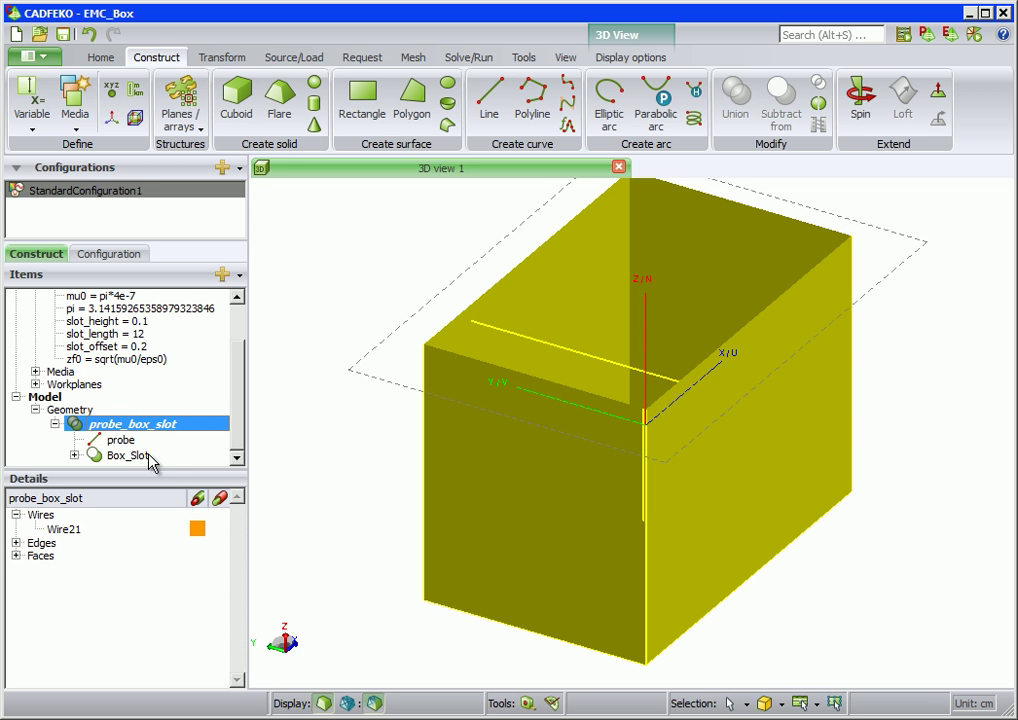
Step: Add wire port Port1 at the end of the probe wire
click(295, 58)
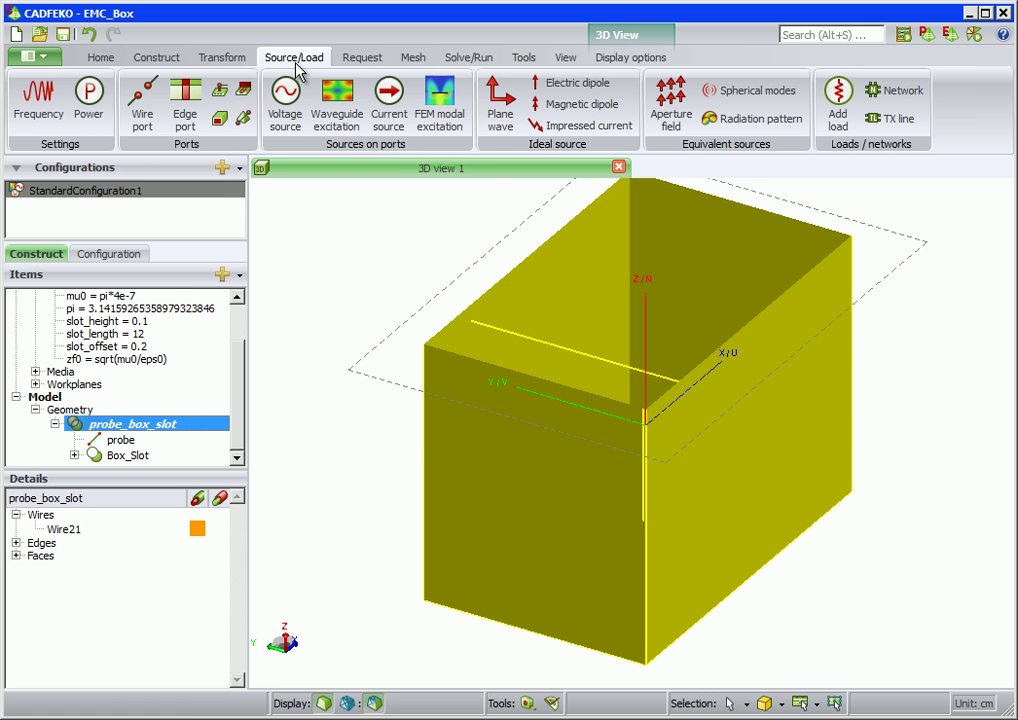
click(140, 108)
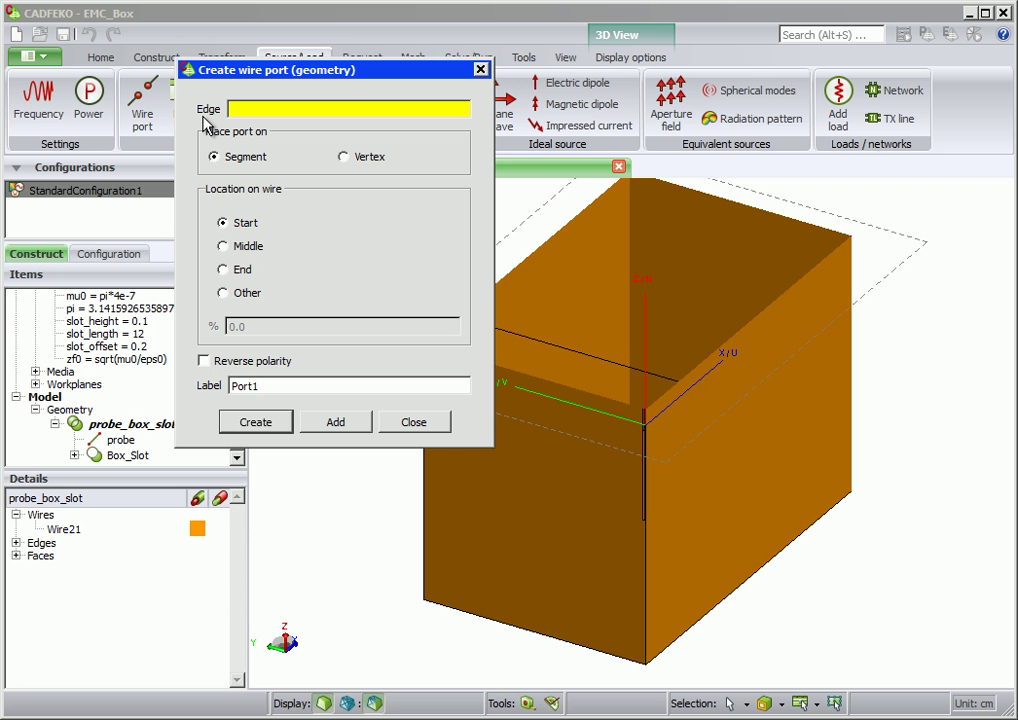
click(588, 357)
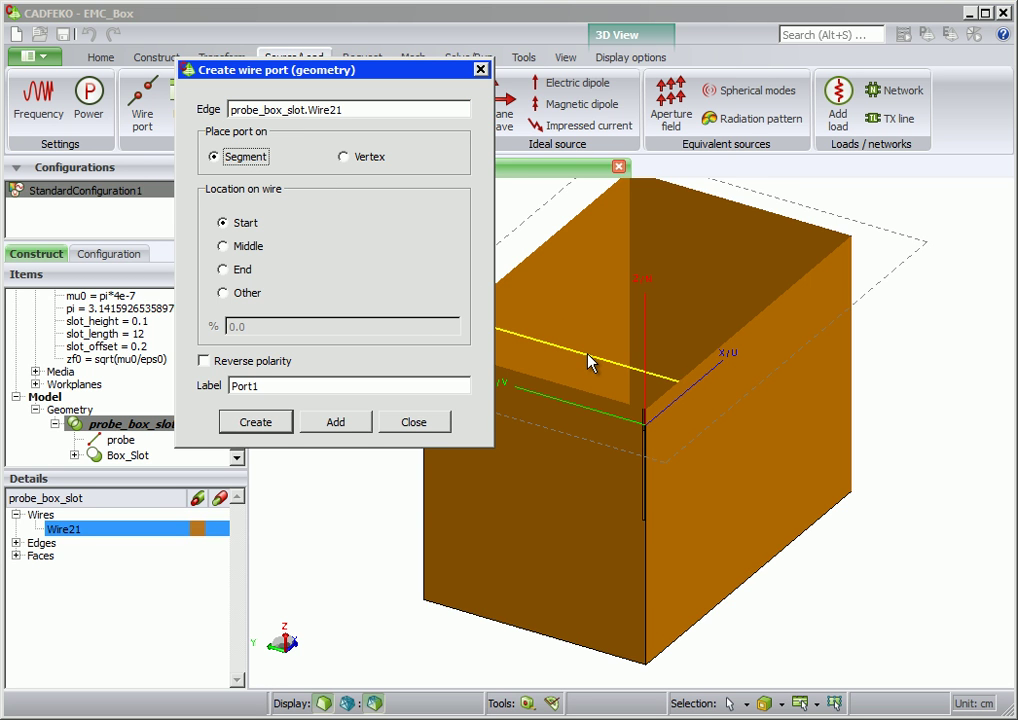
click(236, 272)
click(333, 424)
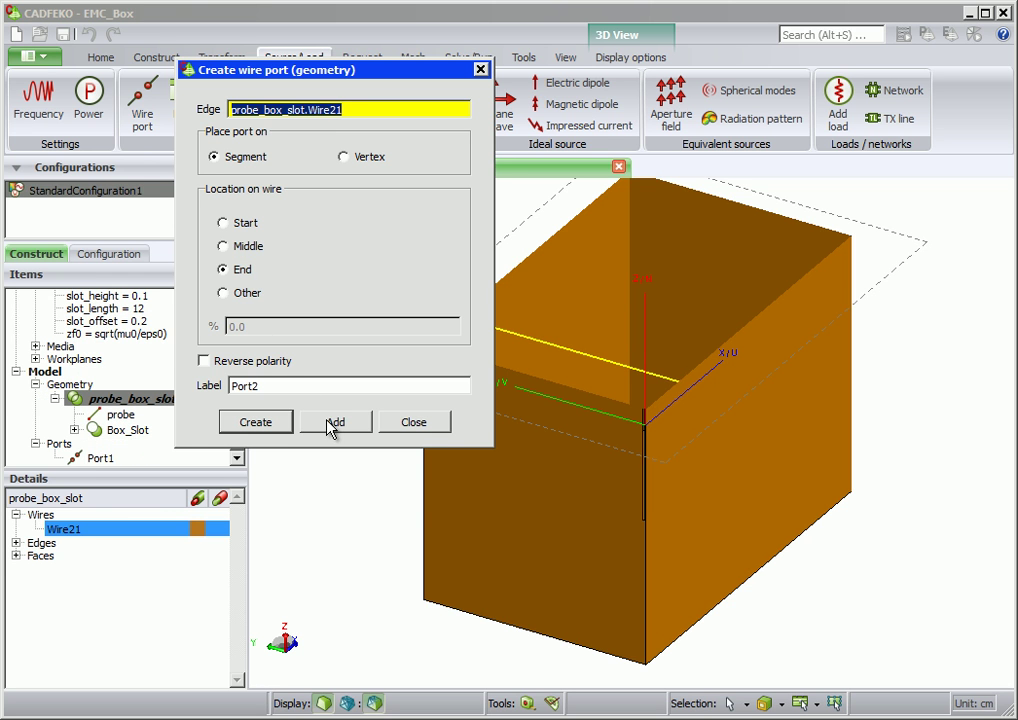
Step: Add wire port Port2 at the start of the probe wire
drag(343, 72, 251, 78)
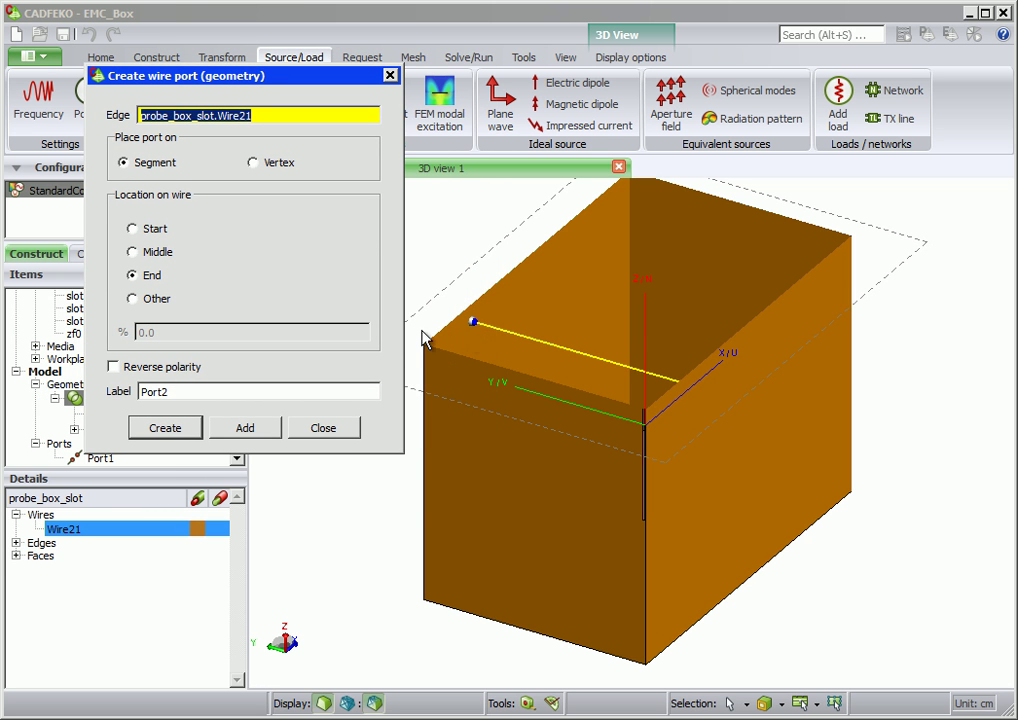
click(155, 231)
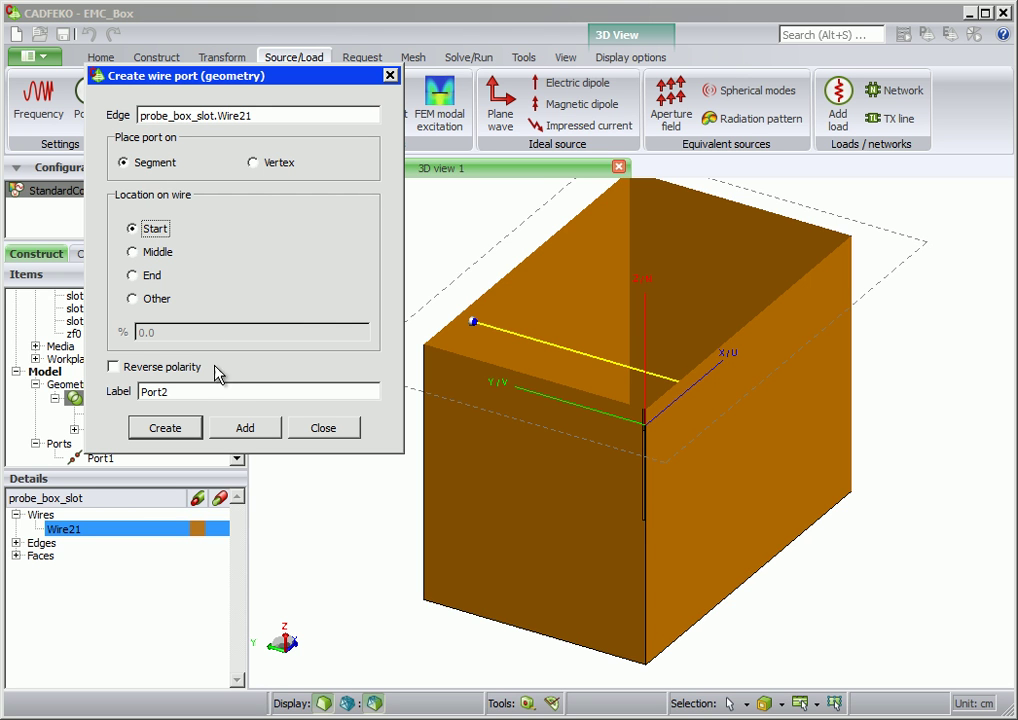
click(246, 428)
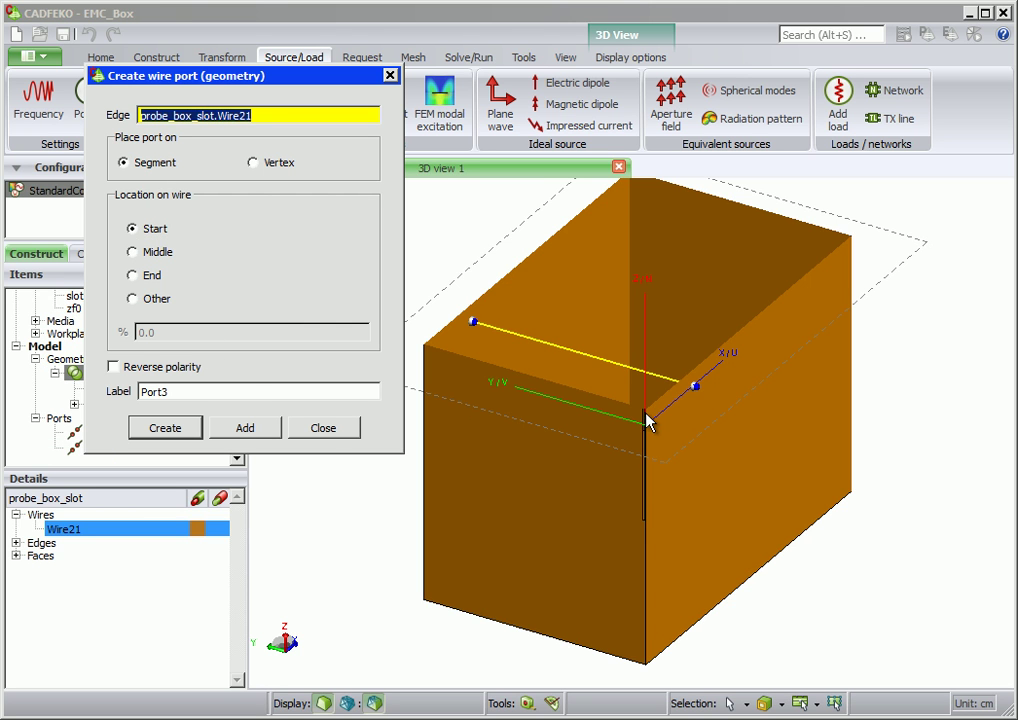
click(323, 428)
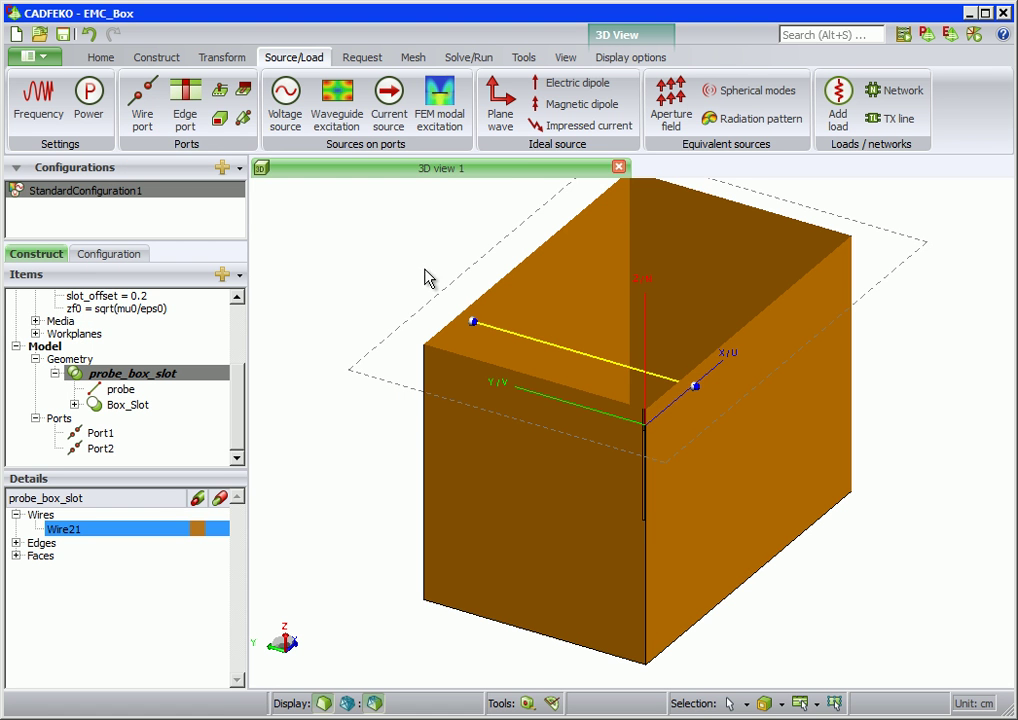
Step: Turn on port labels in the 3D view display options
click(630, 57)
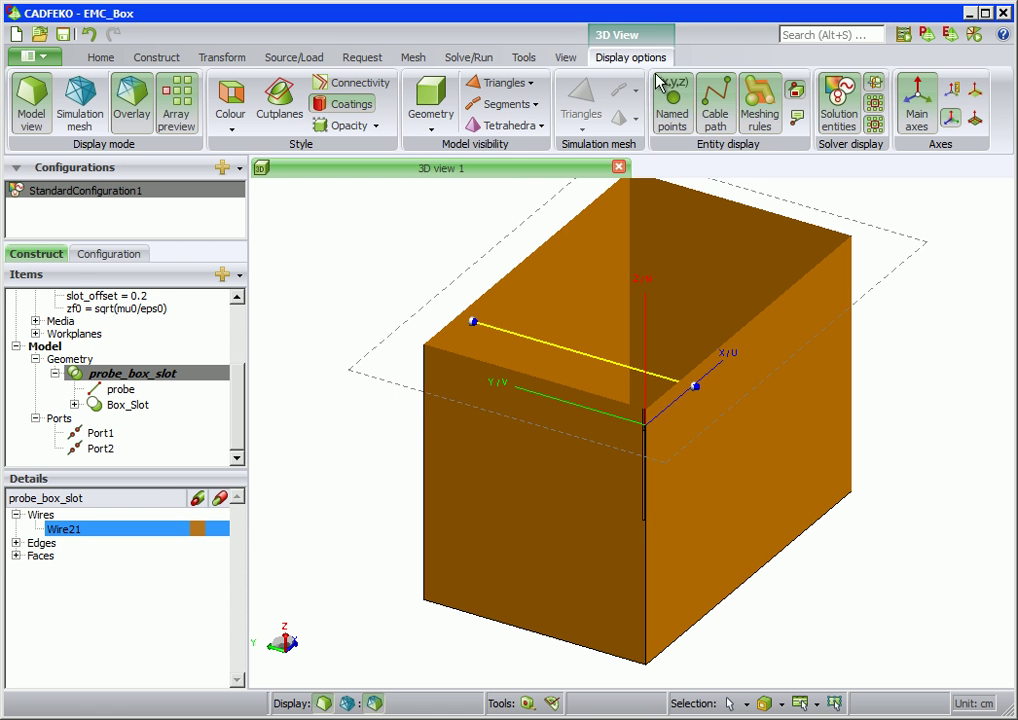
click(796, 119)
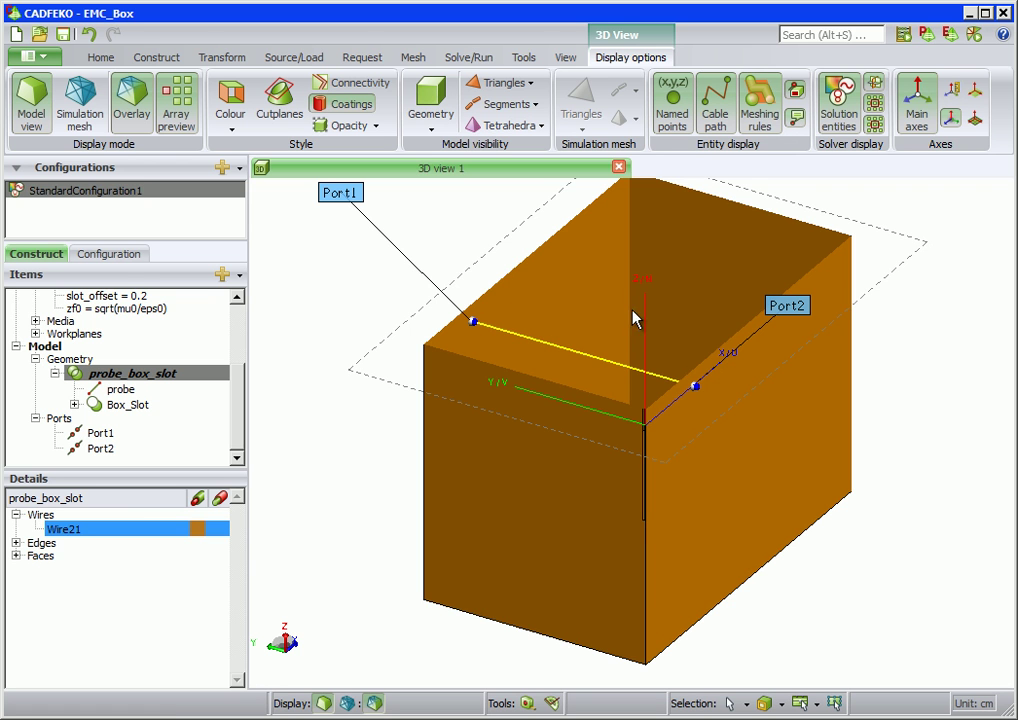
click(293, 59)
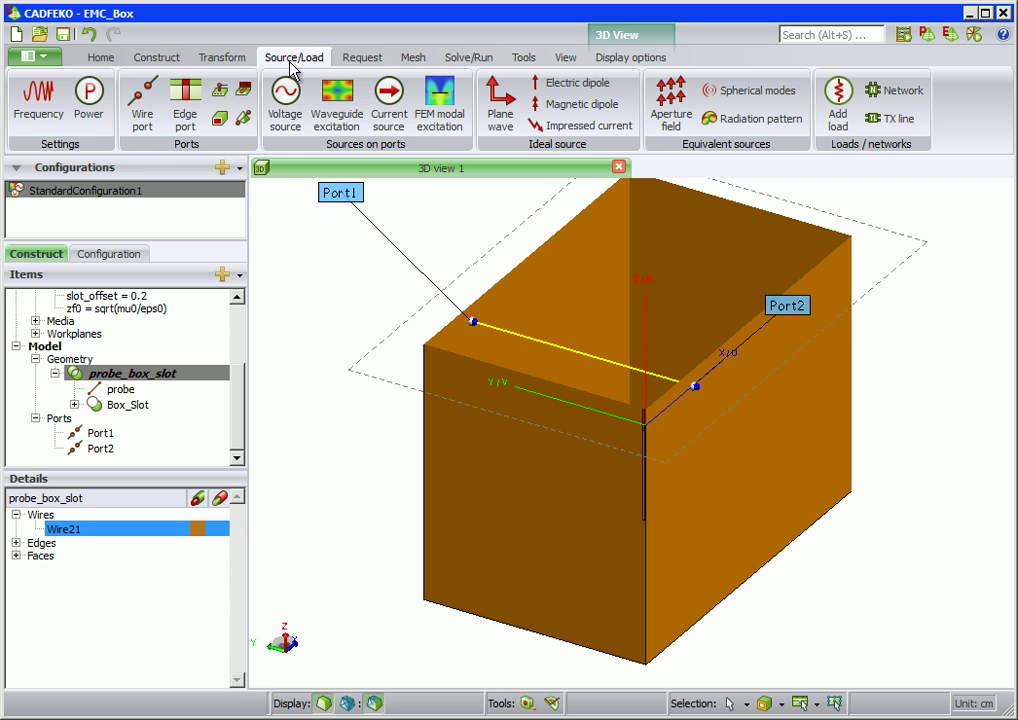
Step: Add a voltage source of magnitude 1e-3 on Port1
click(286, 100)
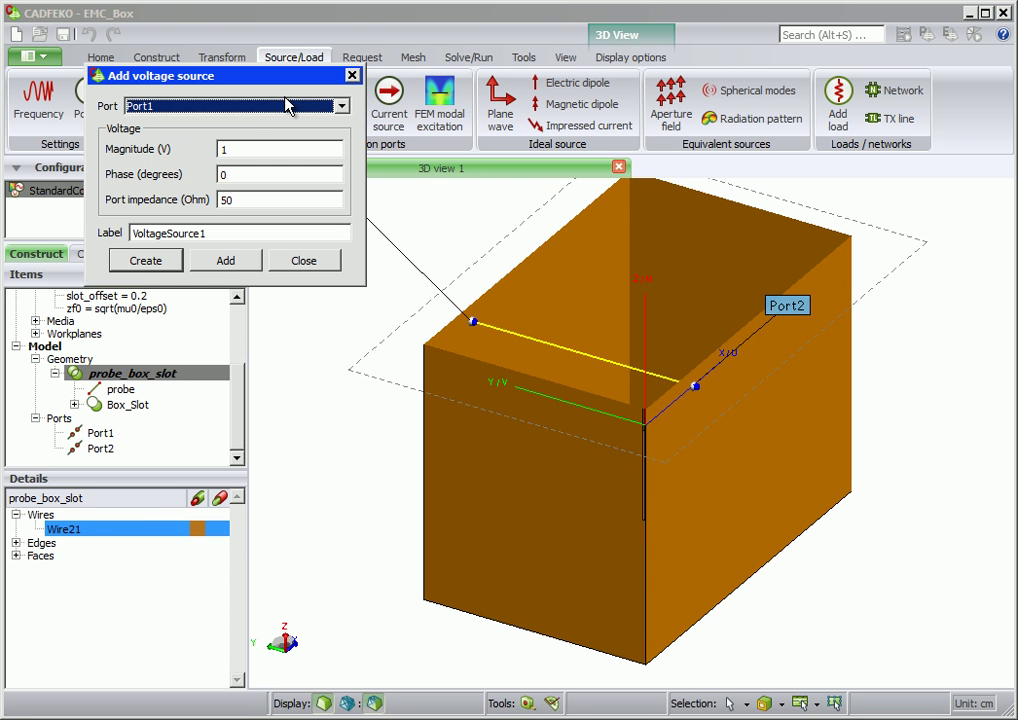
click(244, 148)
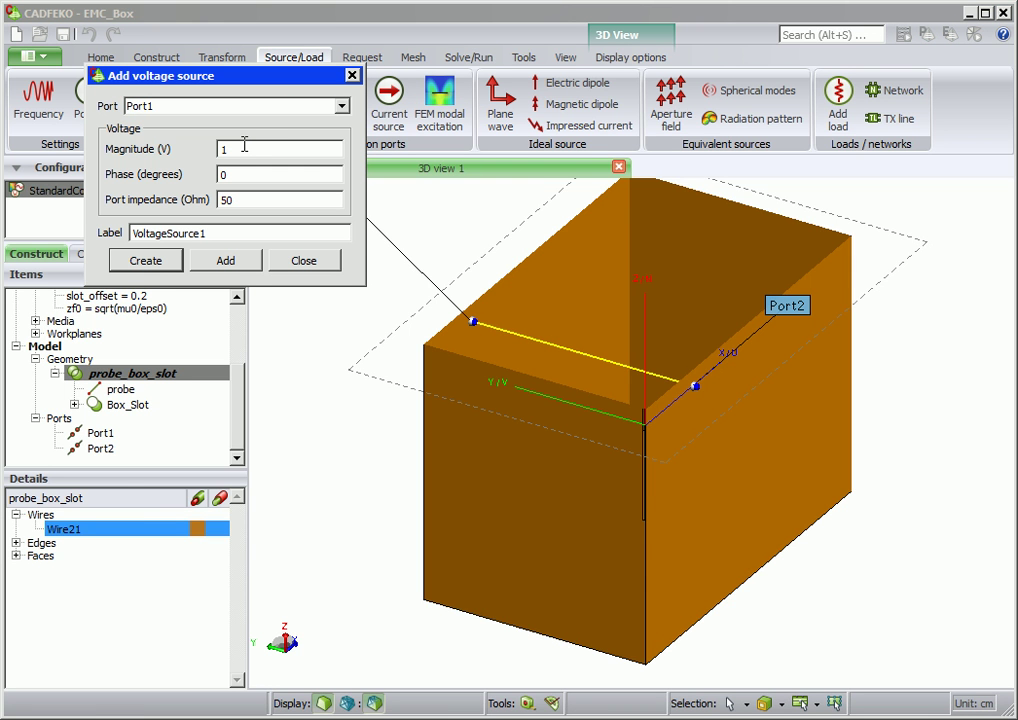
text(e-3)
click(148, 261)
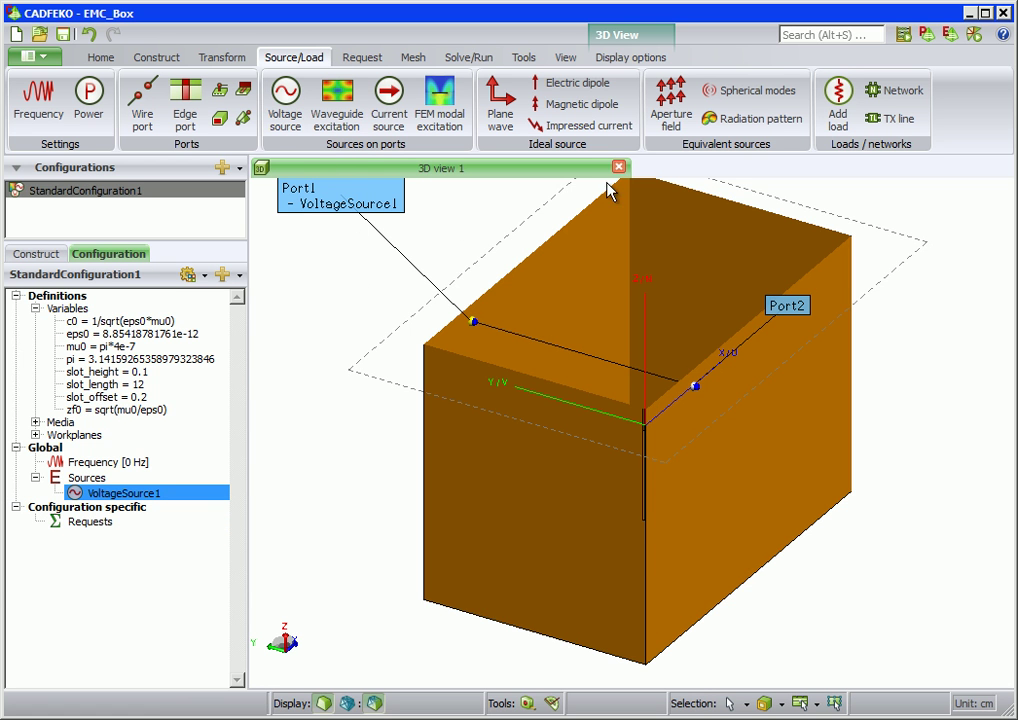
Step: Add a 50 Ω load on Port1
click(836, 112)
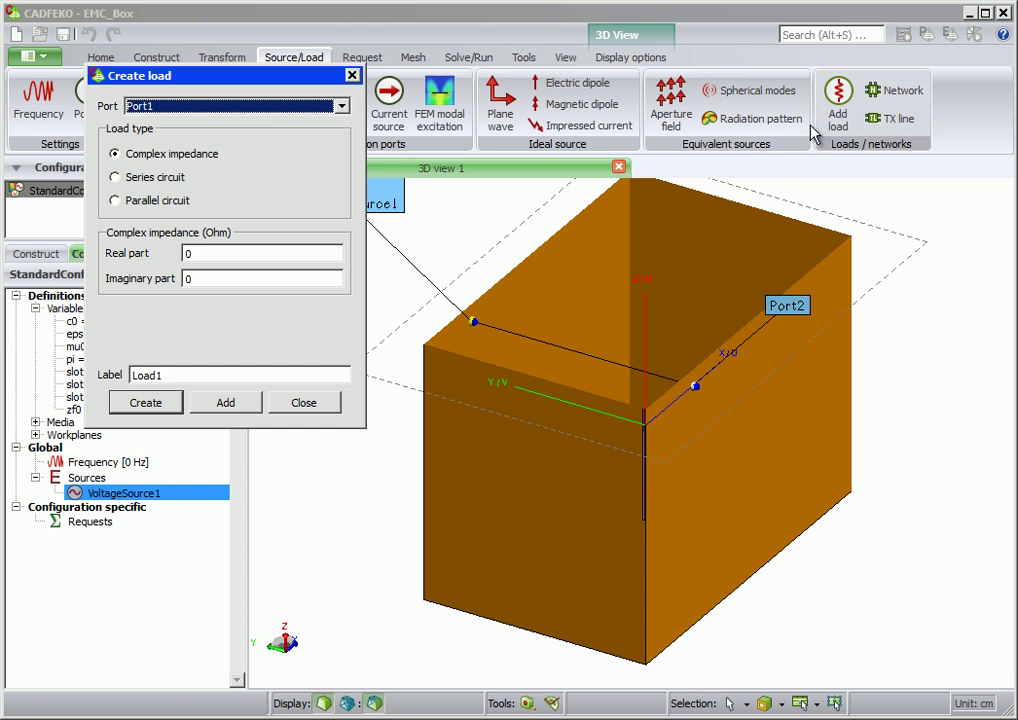
double_click(191, 254)
text(5)
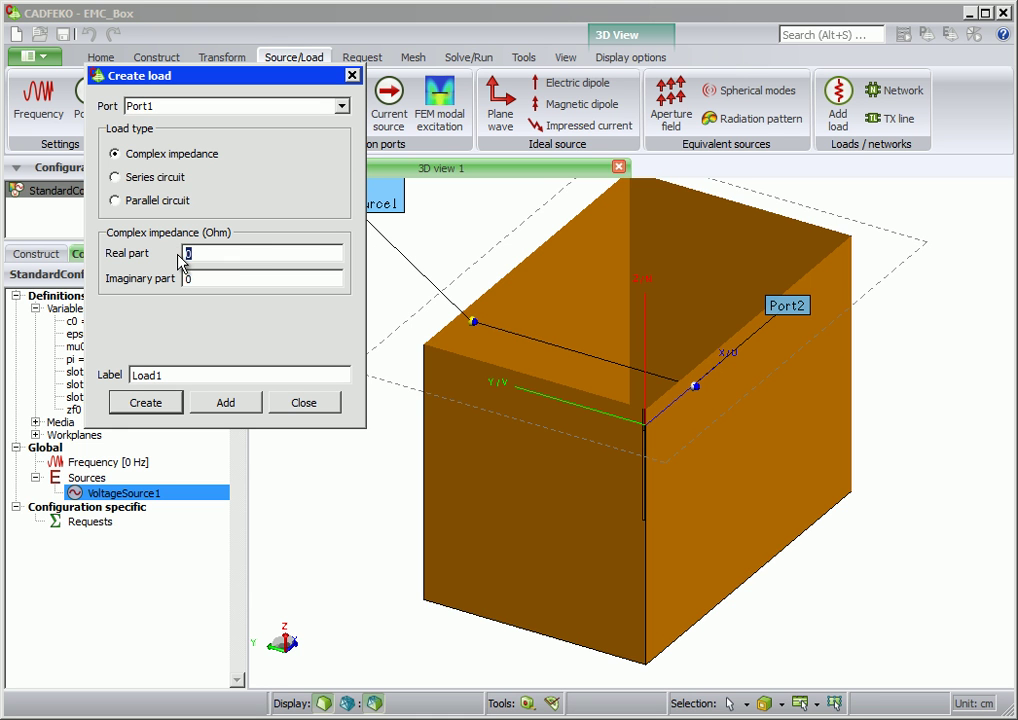
text(0)
click(226, 404)
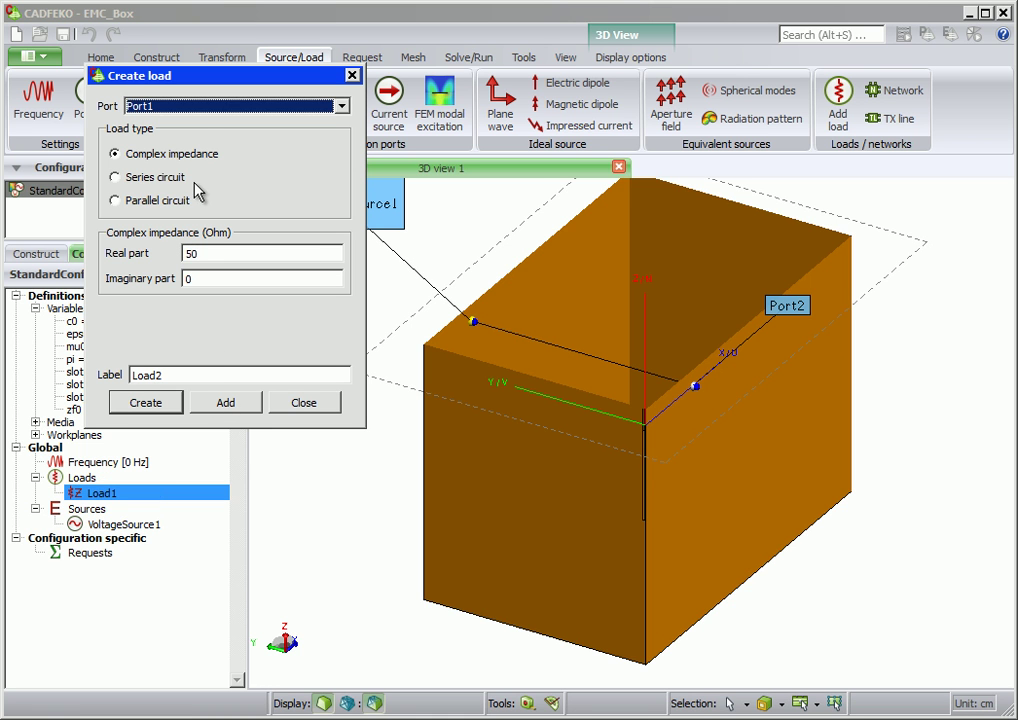
Step: Add a 47 Ω load on Port2
click(160, 106)
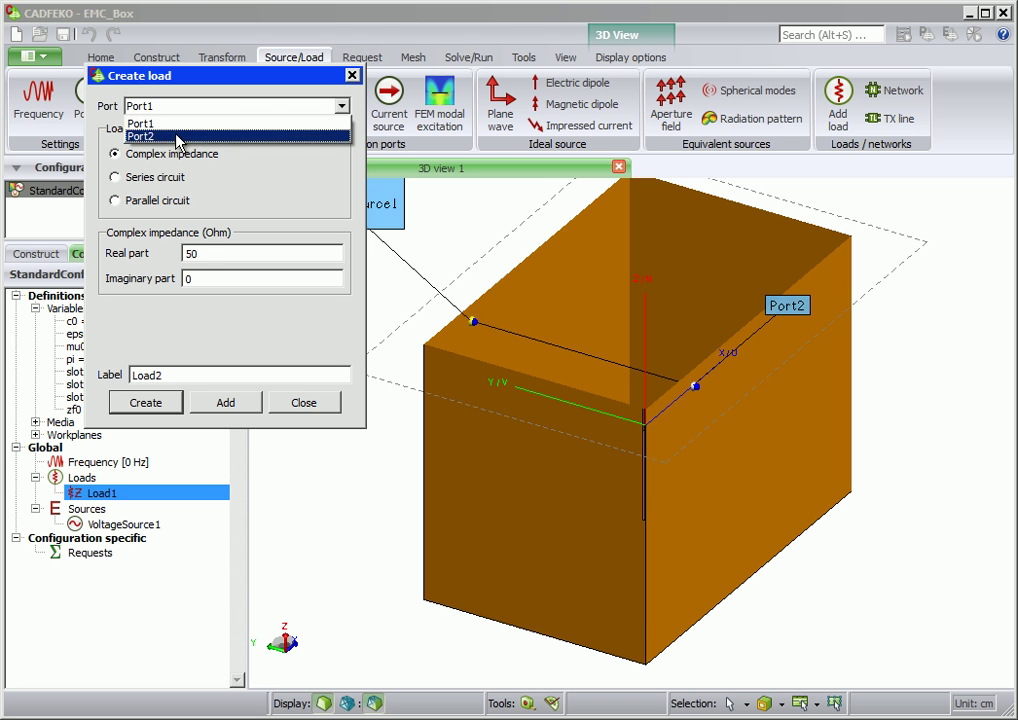
click(177, 138)
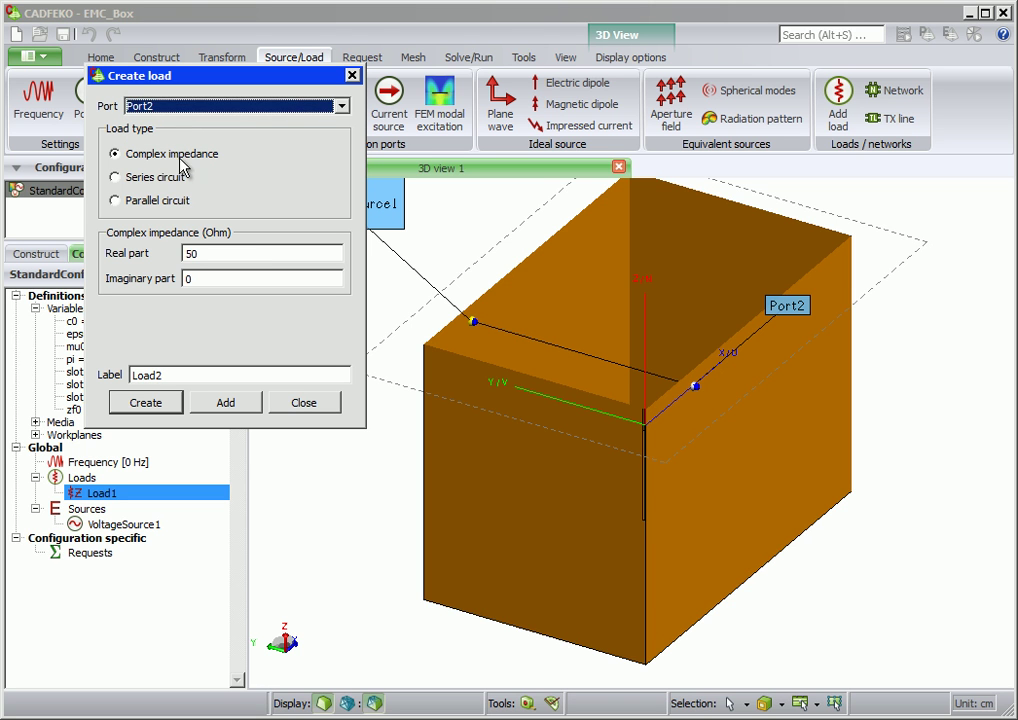
double_click(183, 255)
text(47)
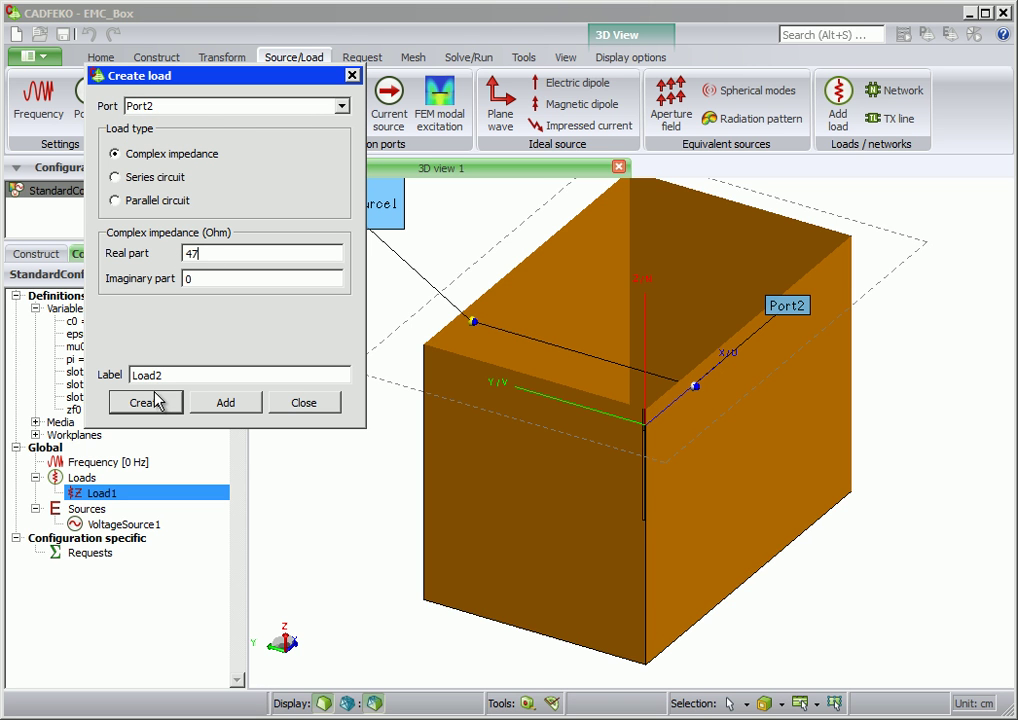
click(146, 403)
Step: Create the variable freq with value 1.53e9
double_click(80, 310)
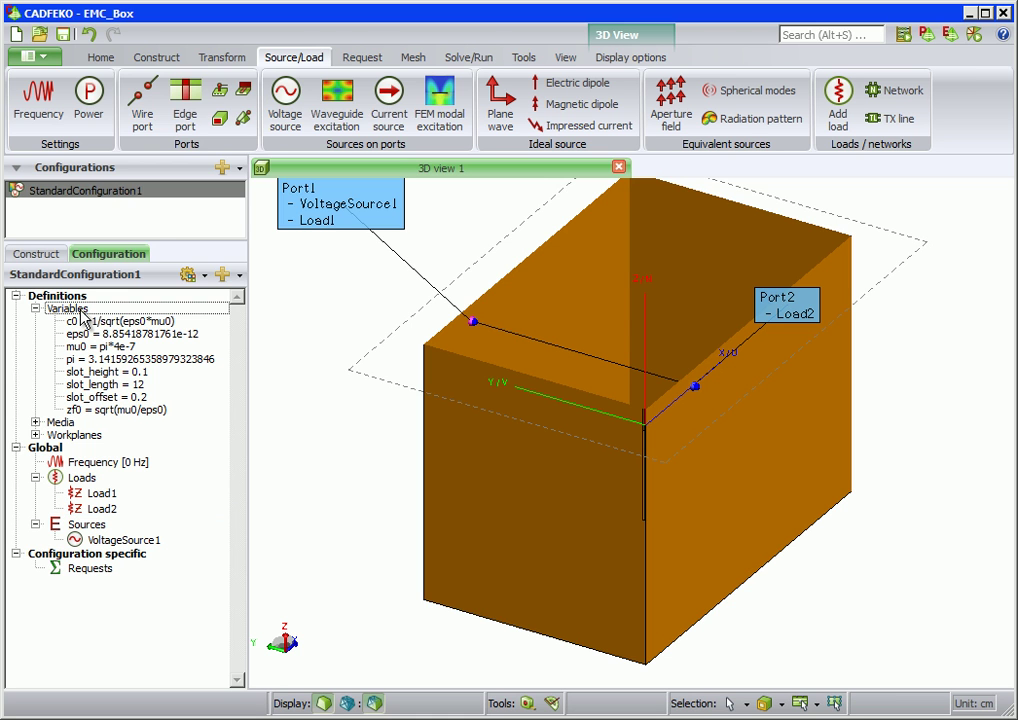
text(freq)
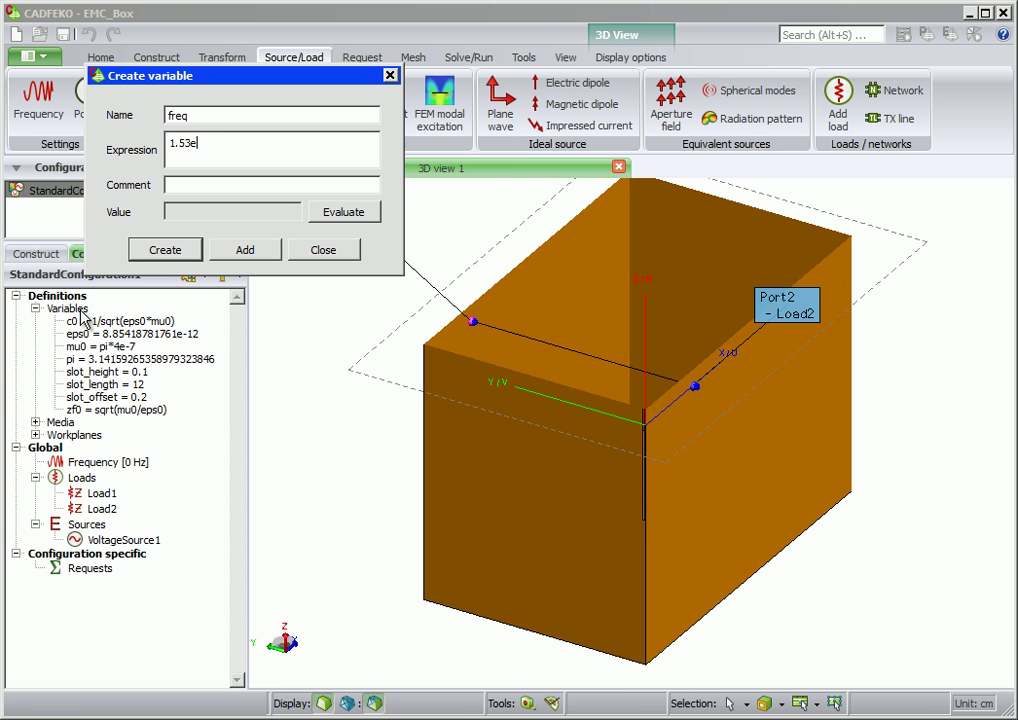
click(177, 256)
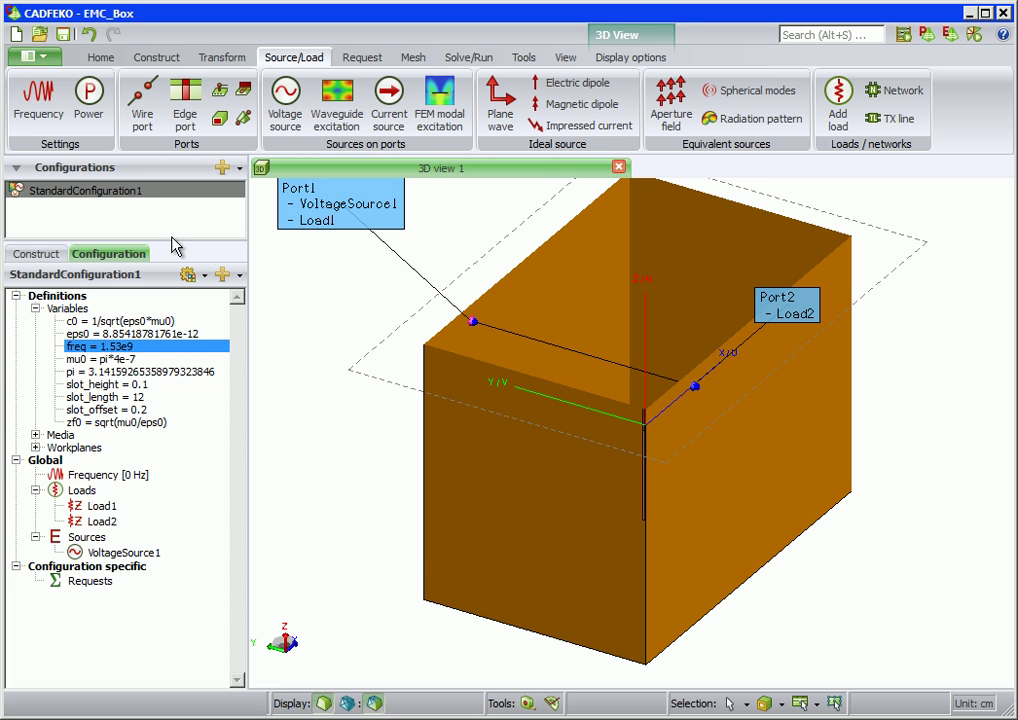
Step: Set the single solution frequency to freq
click(40, 105)
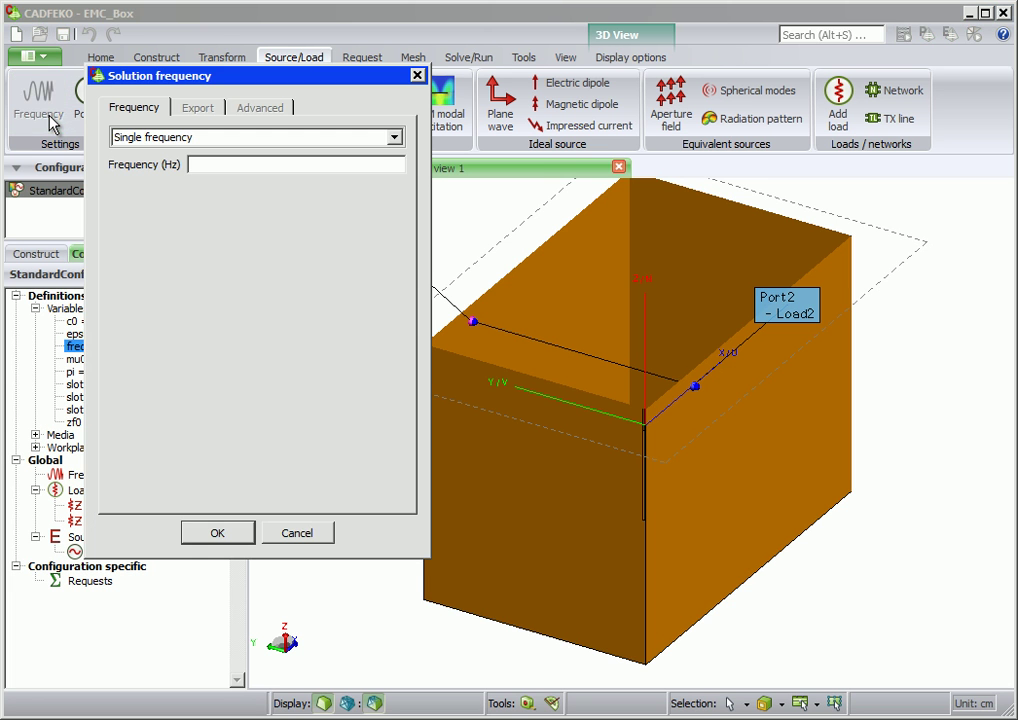
text(freq)
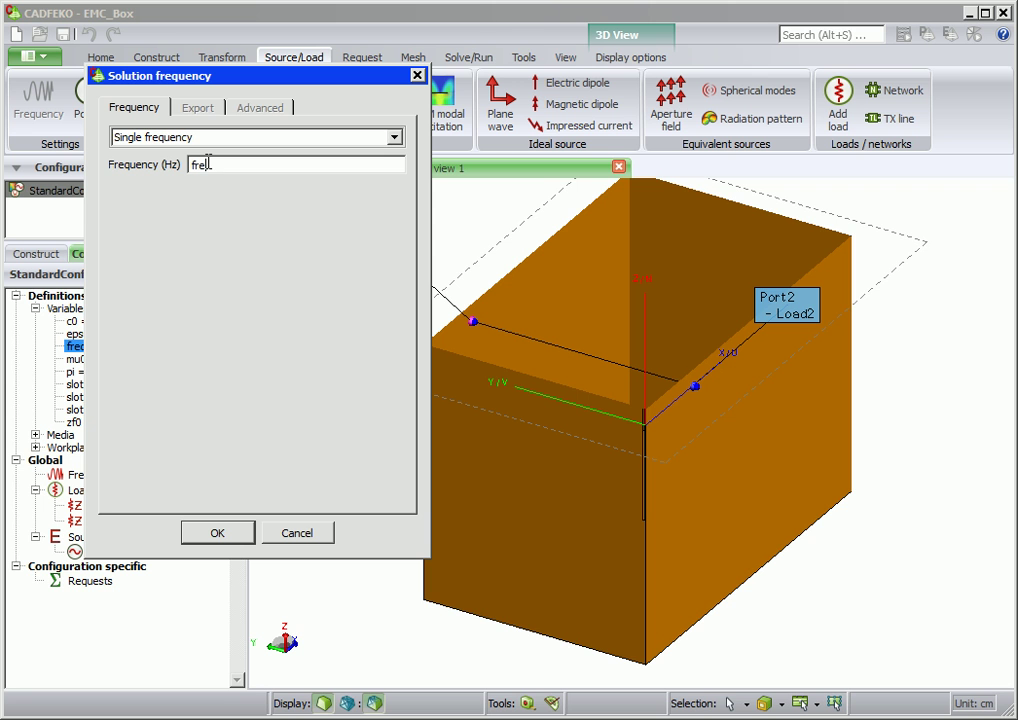
click(217, 533)
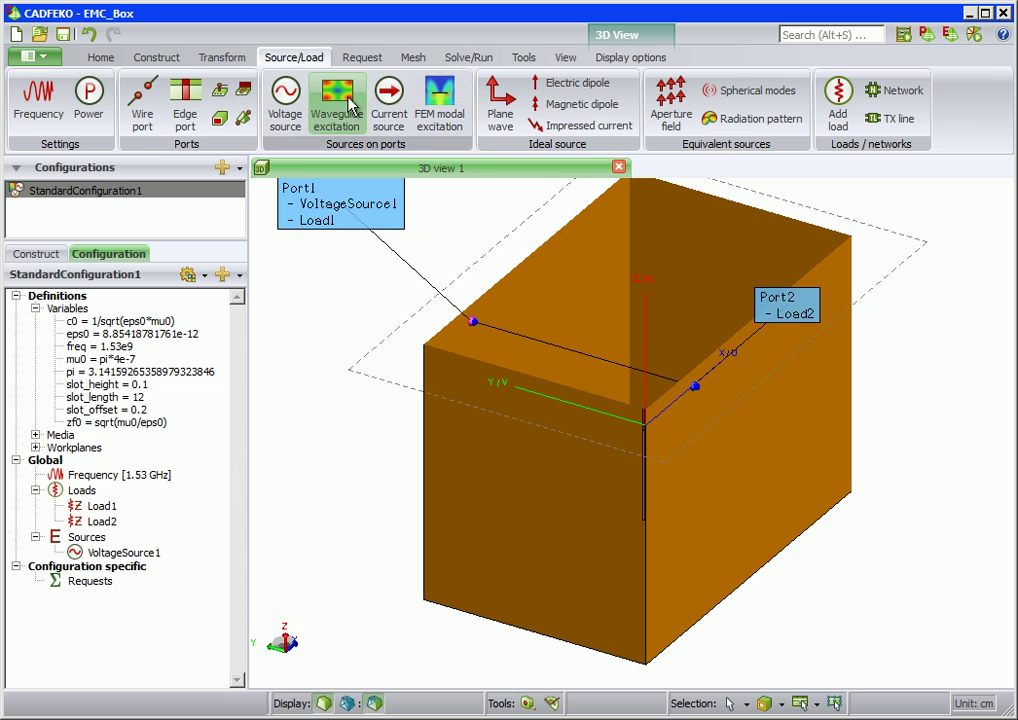
Step: Start a spherical near-field request with start radius 300 and θ 90
click(363, 57)
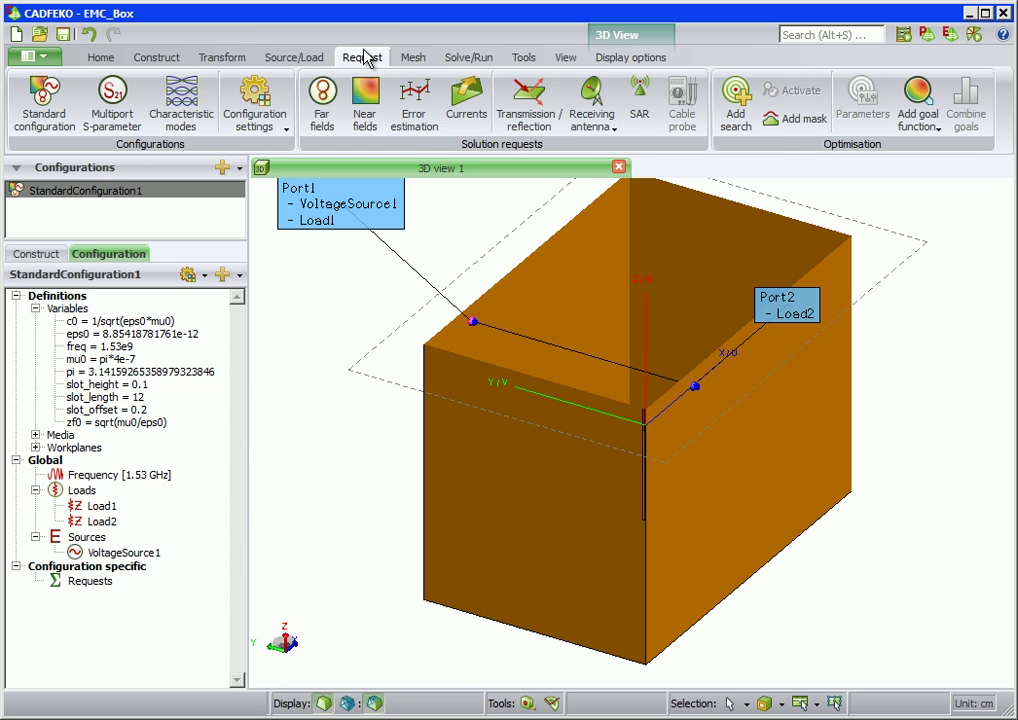
click(369, 113)
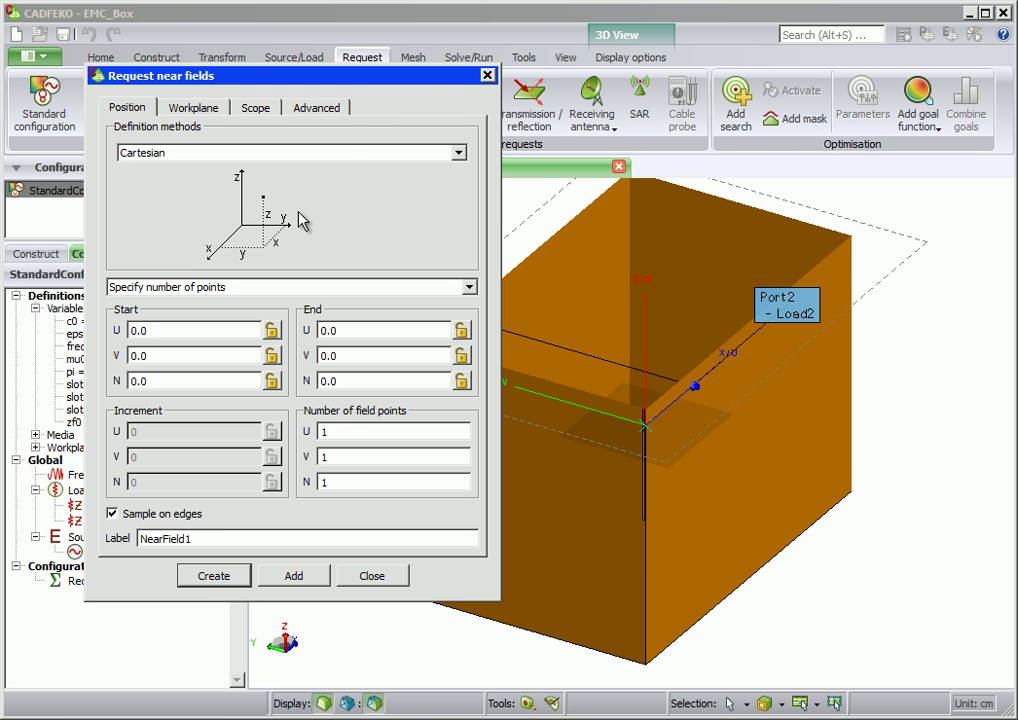
click(290, 153)
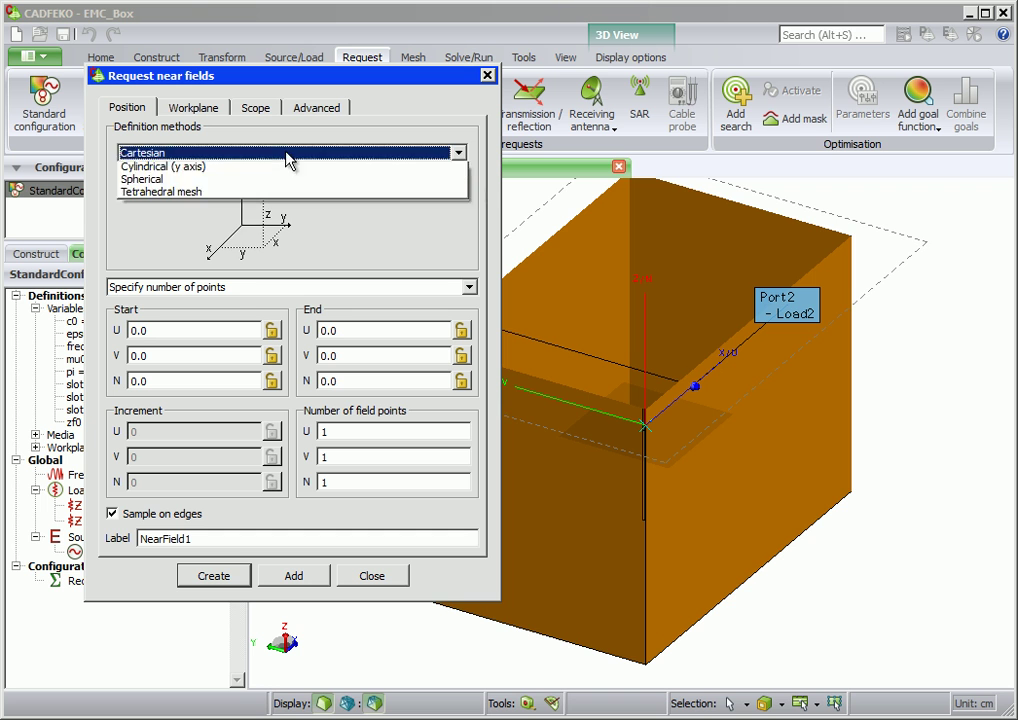
click(245, 233)
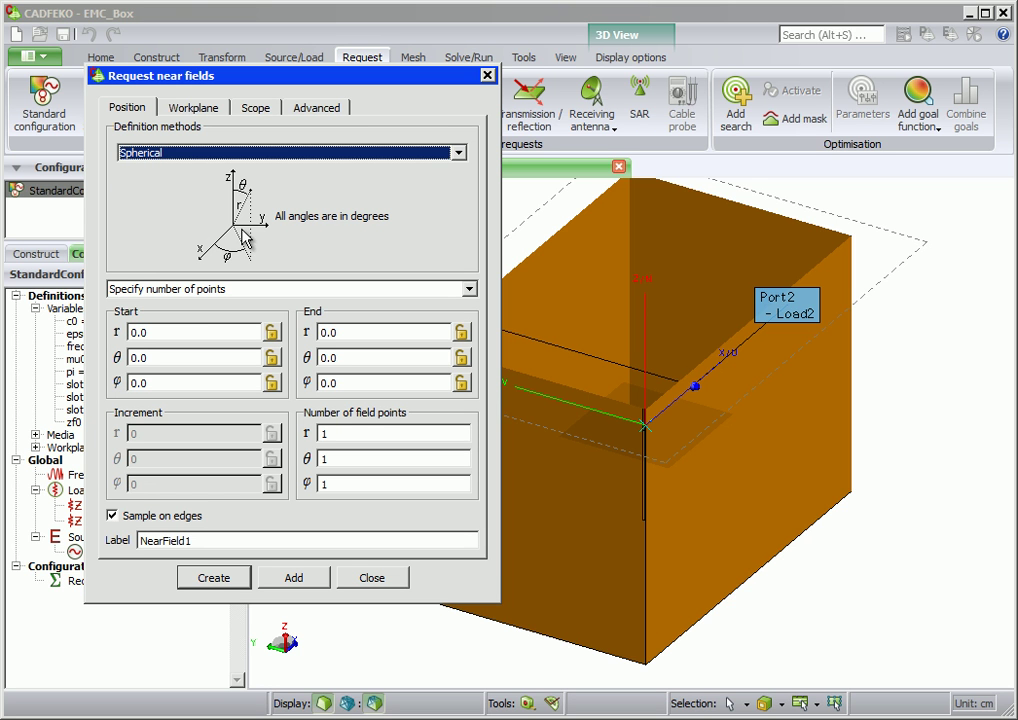
click(193, 332)
text(300)
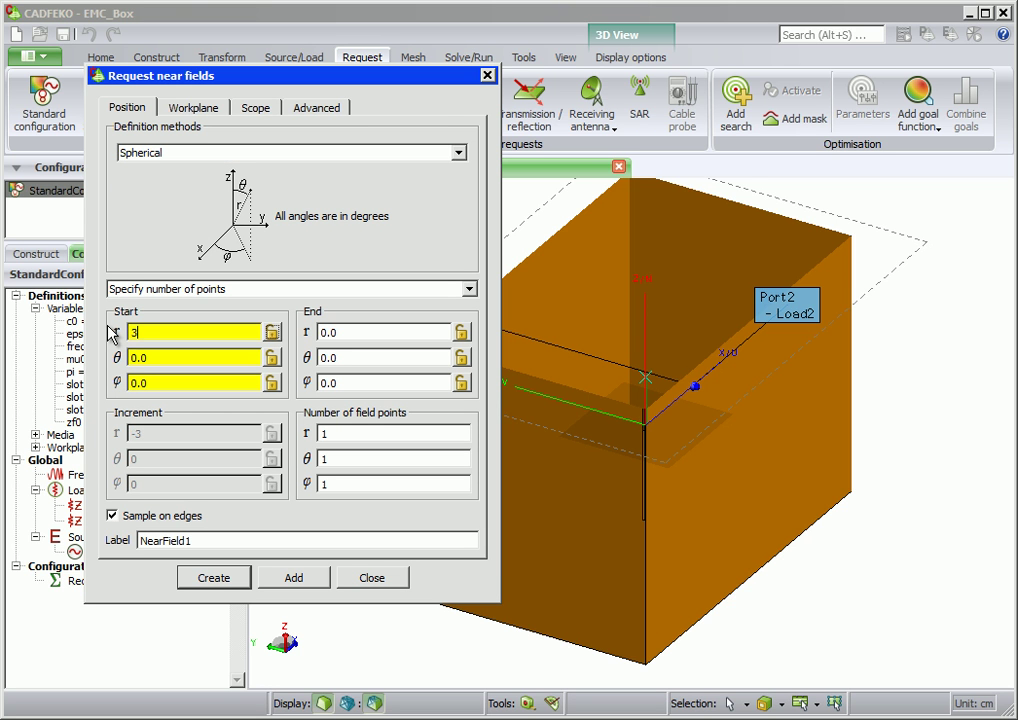
key(Tab)
text(90)
Step: Set end radius 300, θ 180, φ 360 with 91×91 points, and create NearField1
key(Tab)
key(Tab)
text(300)
key(Tab)
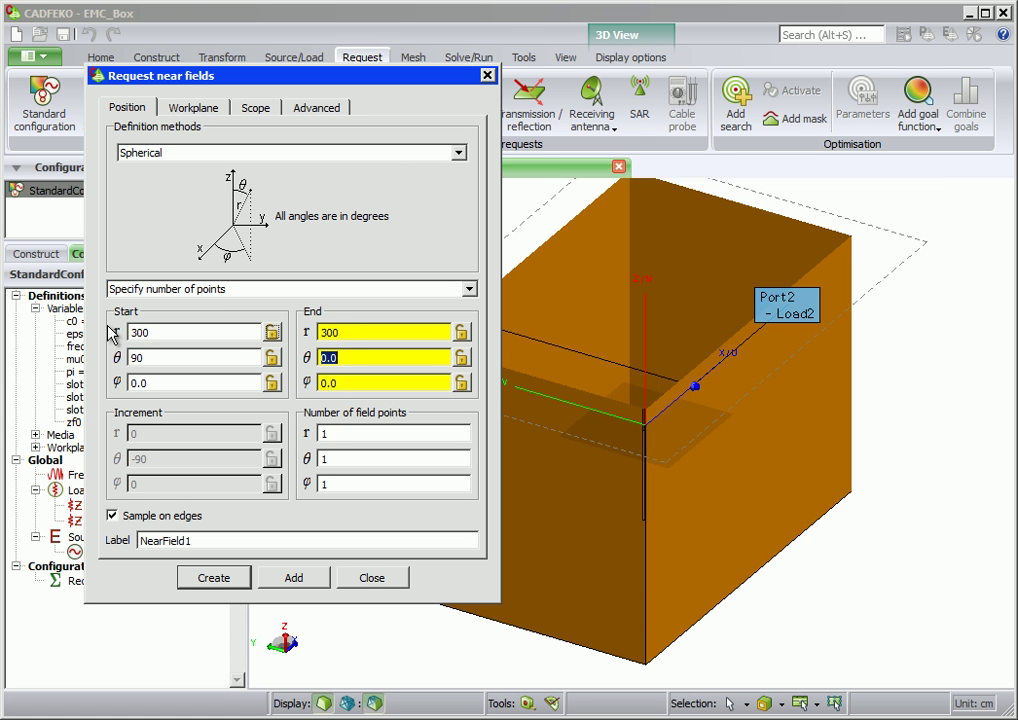
text(180)
key(Tab)
text(360)
key(Tab)
key(Tab)
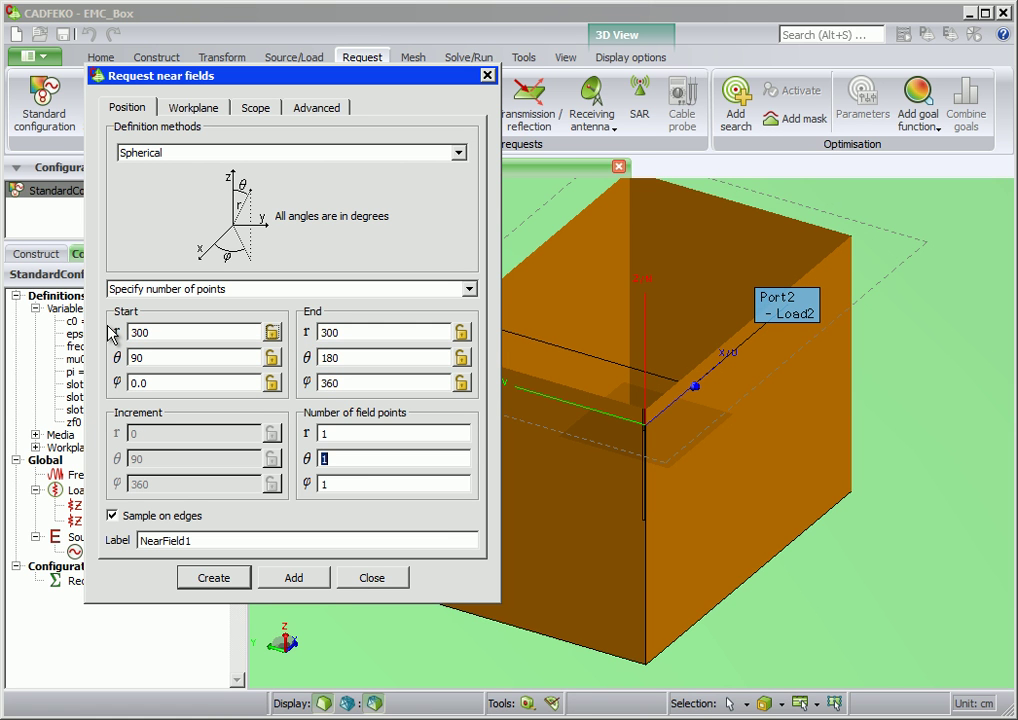
text(91)
key(Tab)
text(91)
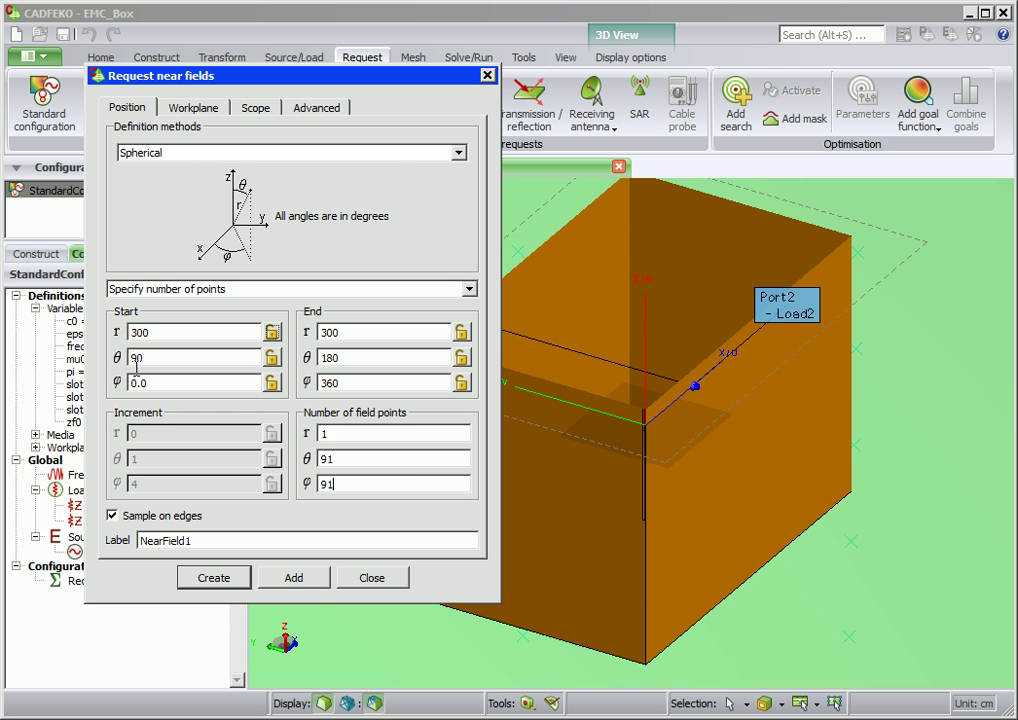
click(234, 585)
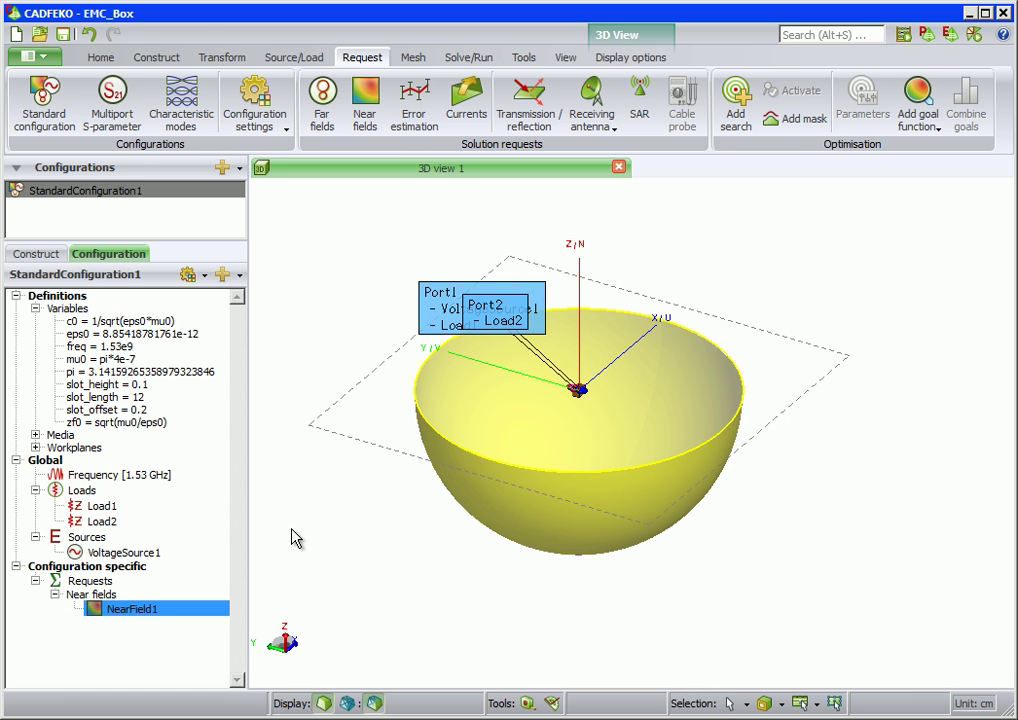
Step: Restore the previous view and hide the NearField1 hemisphere
click(566, 58)
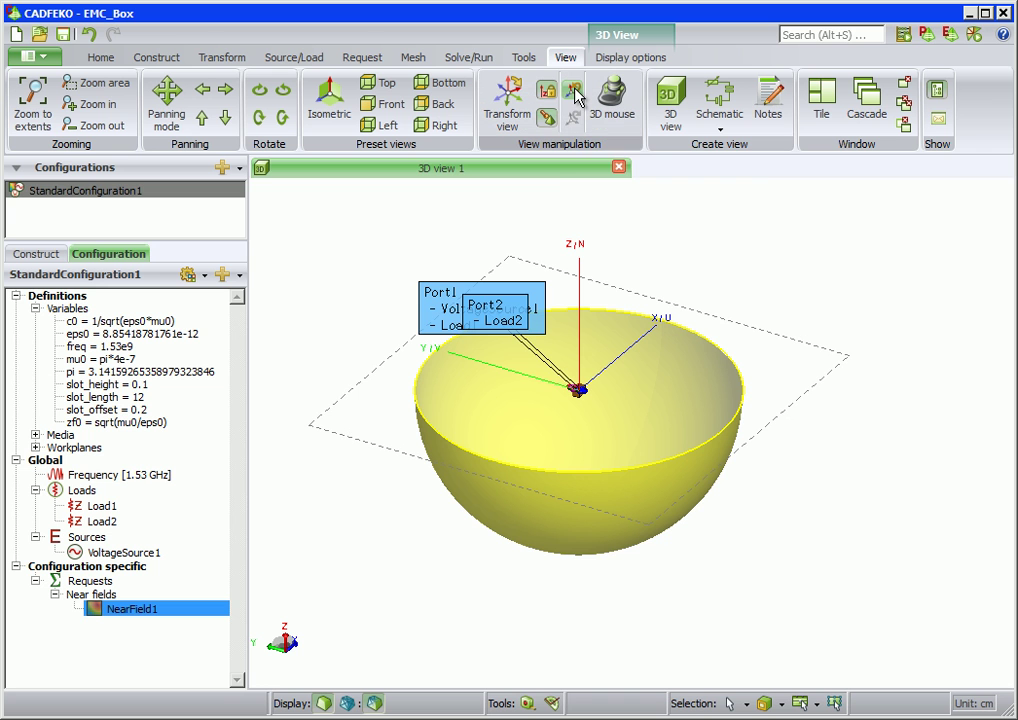
click(575, 93)
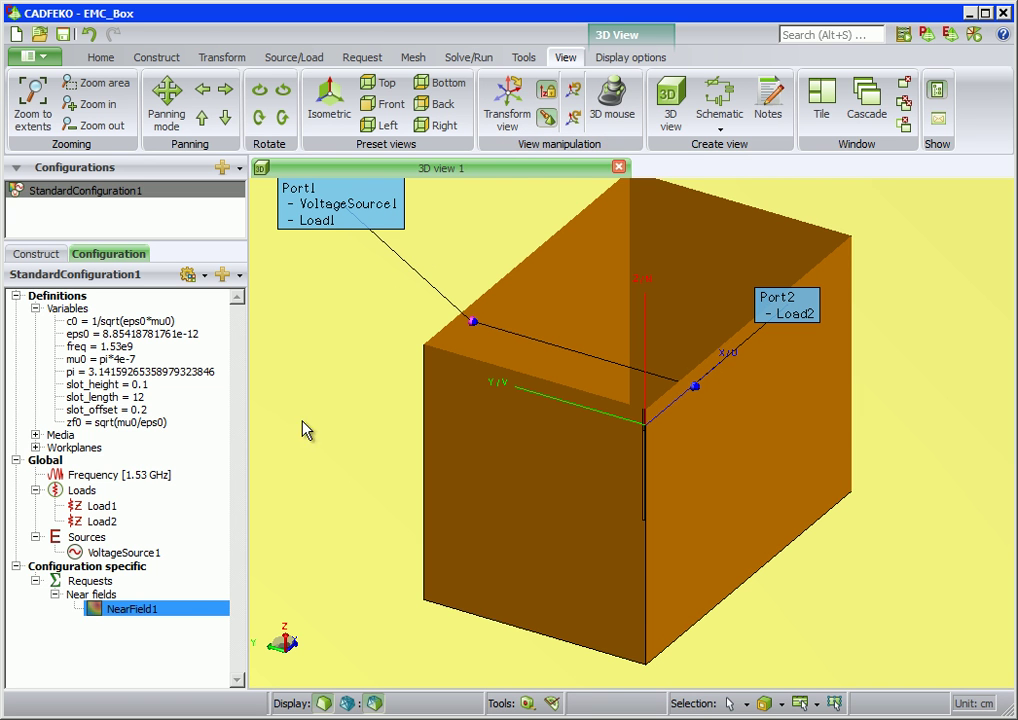
right_click(189, 610)
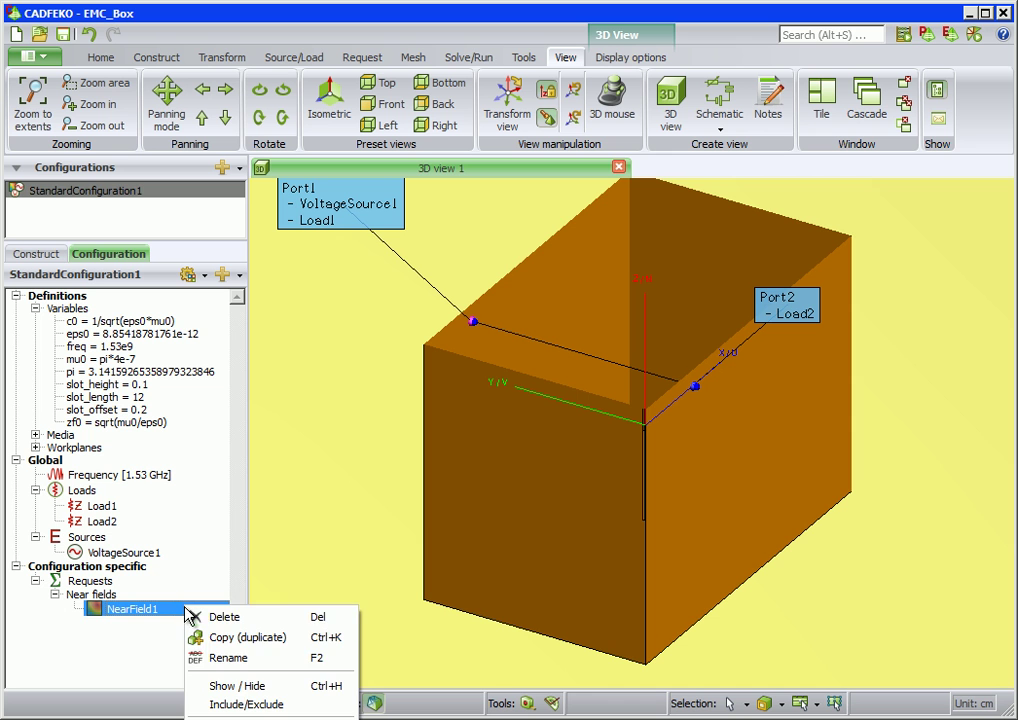
click(226, 686)
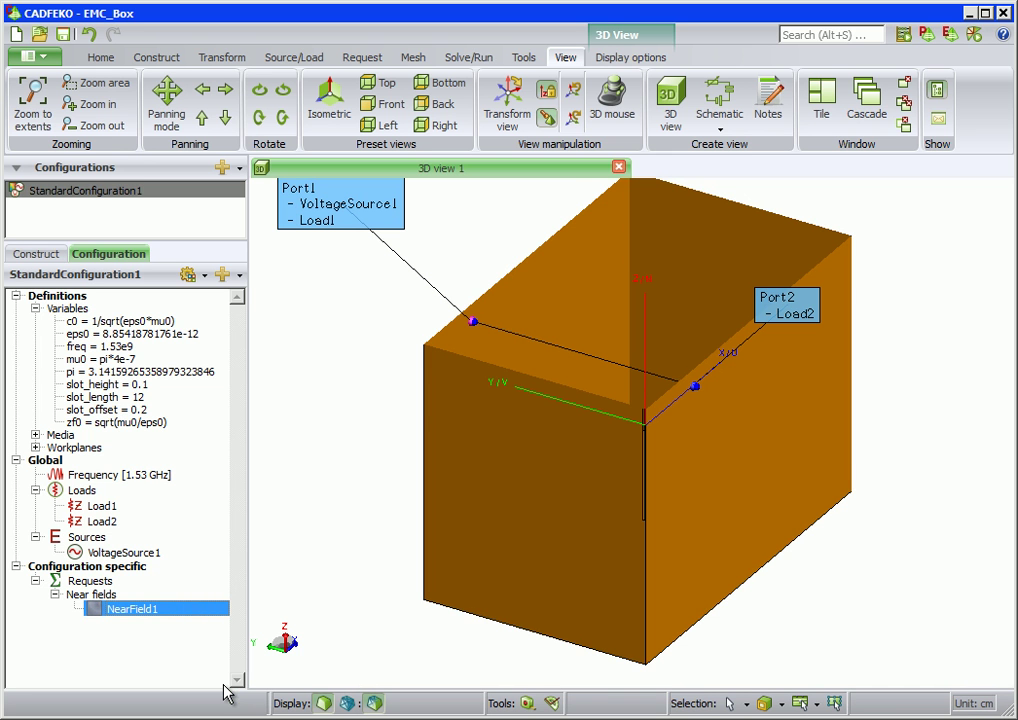
Step: Deactivate the cut plane in the display options
click(634, 62)
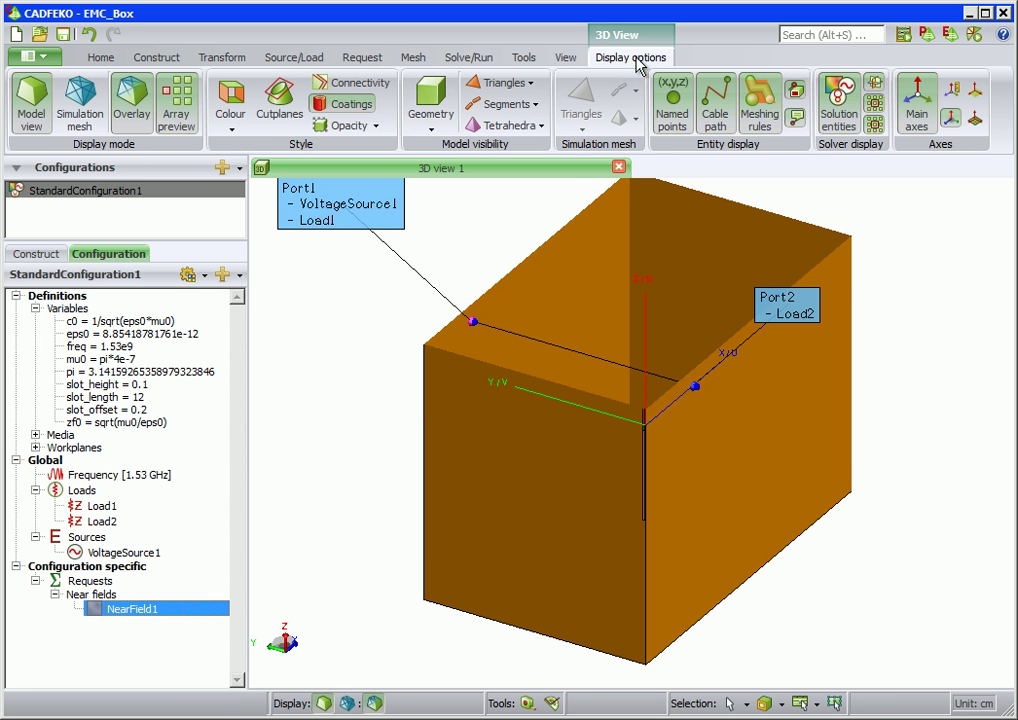
click(281, 113)
click(294, 171)
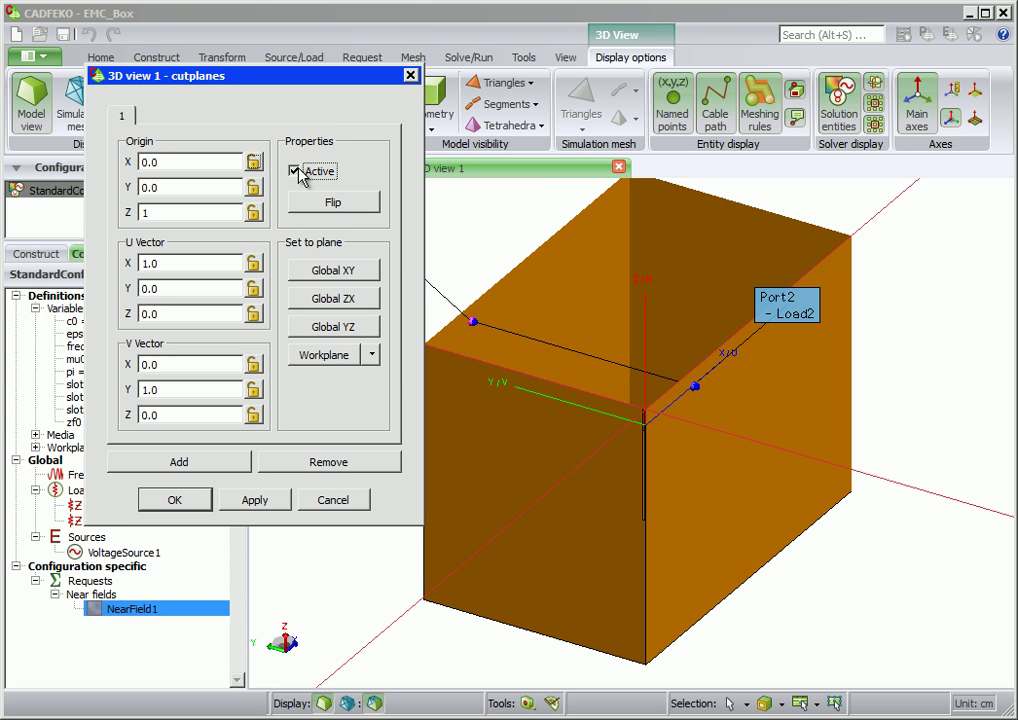
click(190, 503)
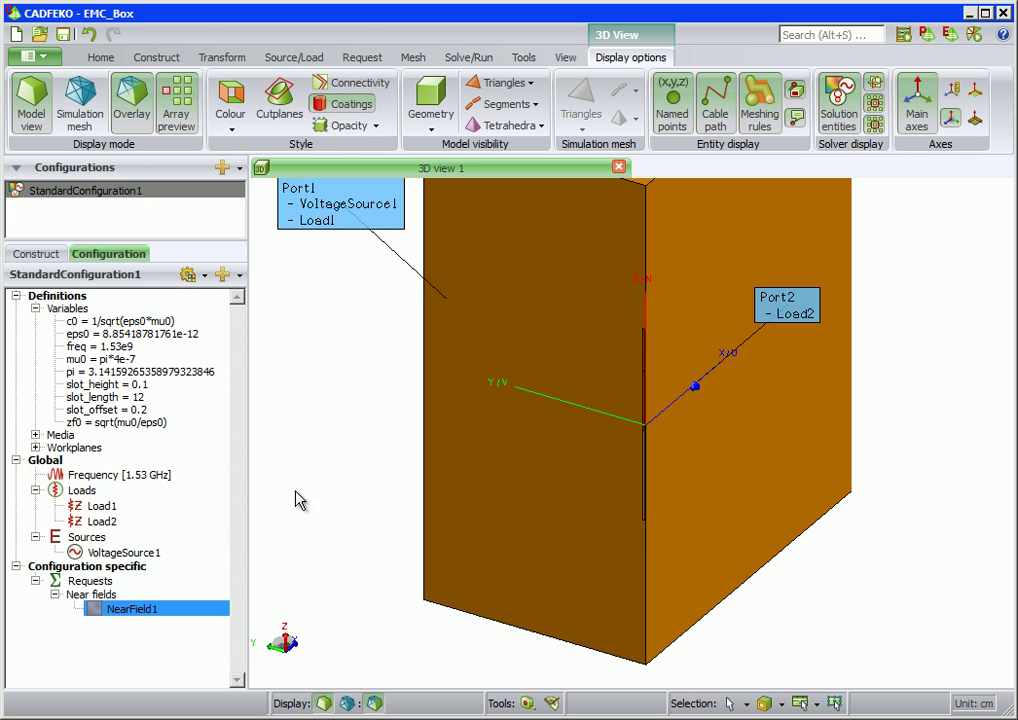
Step: Zoom in and select the vertical slot edge using the Edges/wires selection filter
scroll(645, 432, up, 5)
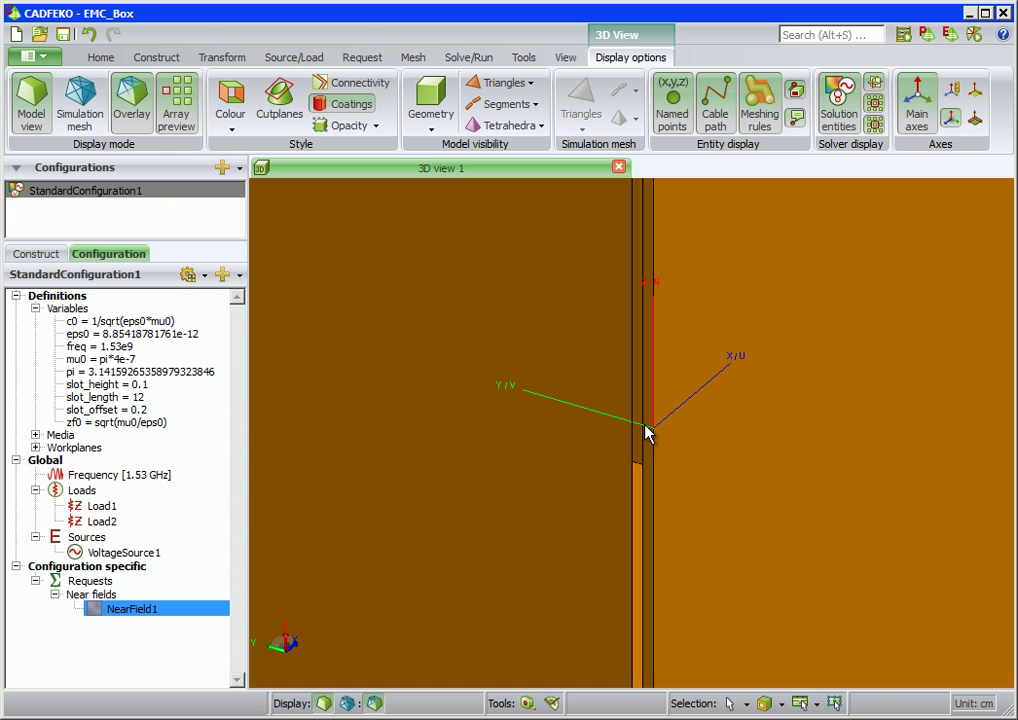
click(779, 703)
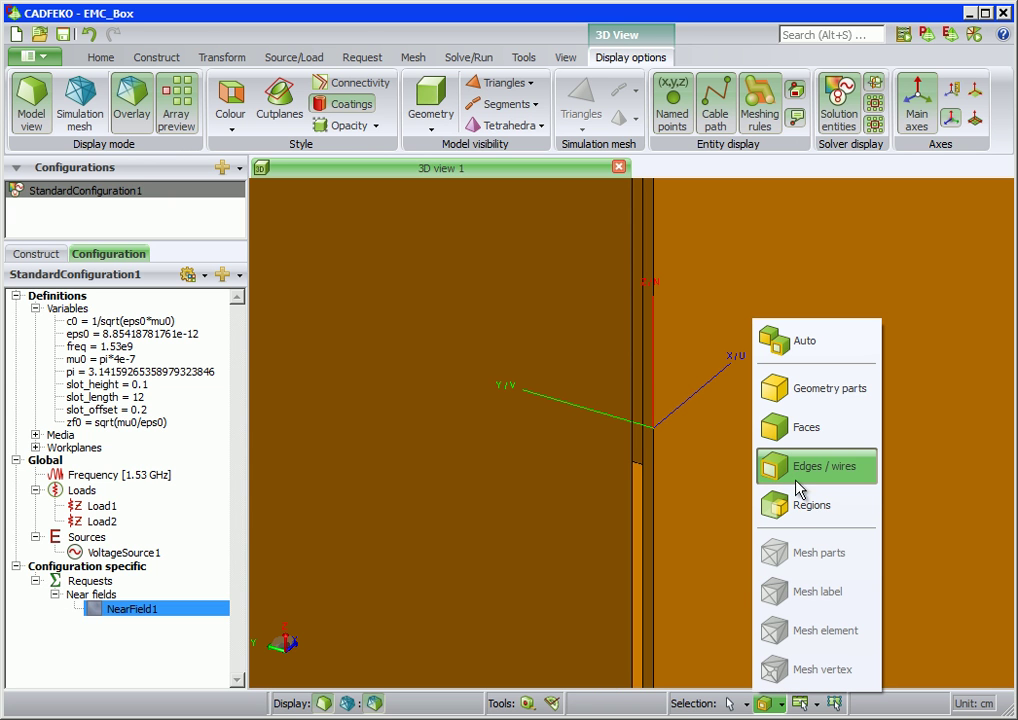
click(642, 458)
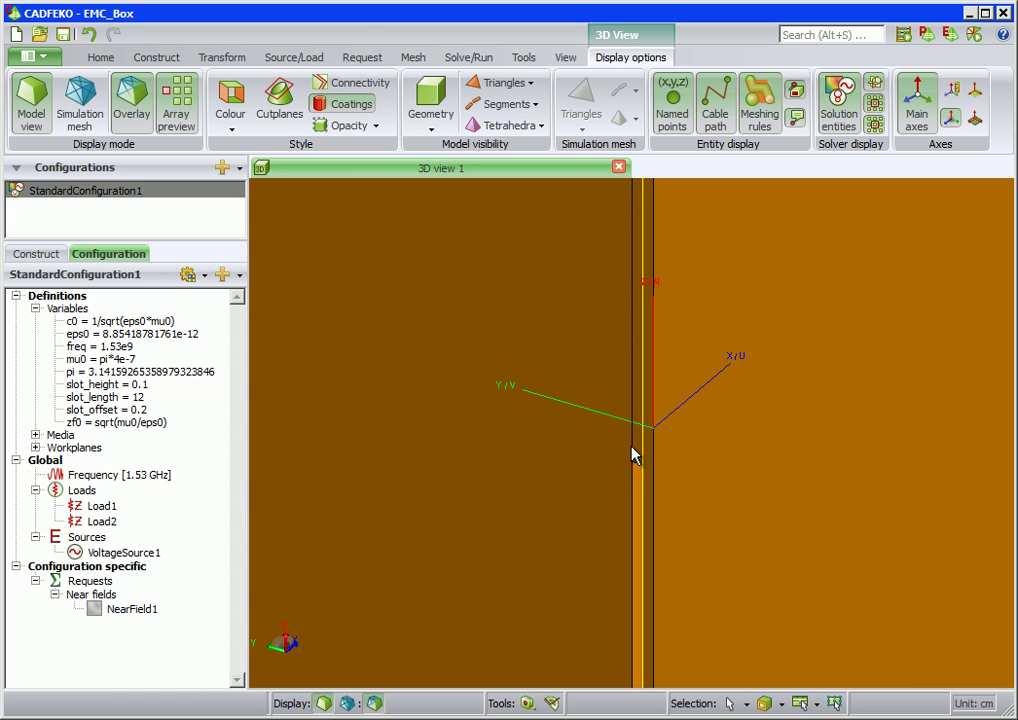
click(632, 456)
Step: Open the slot edge's properties on the Meshing tab
right_click(632, 455)
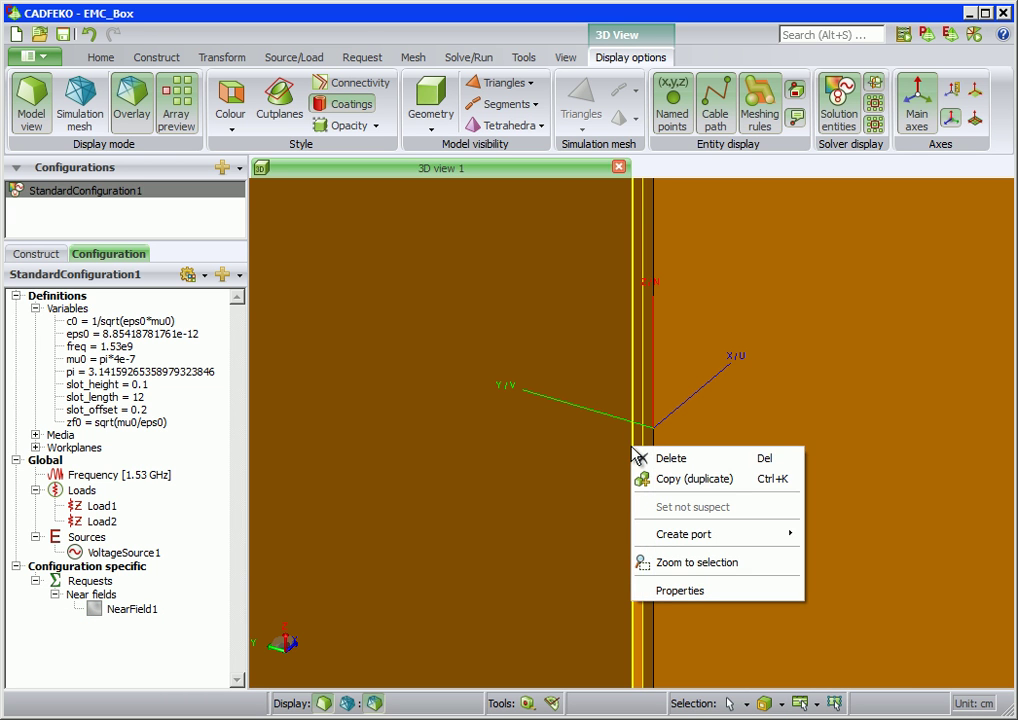
click(673, 592)
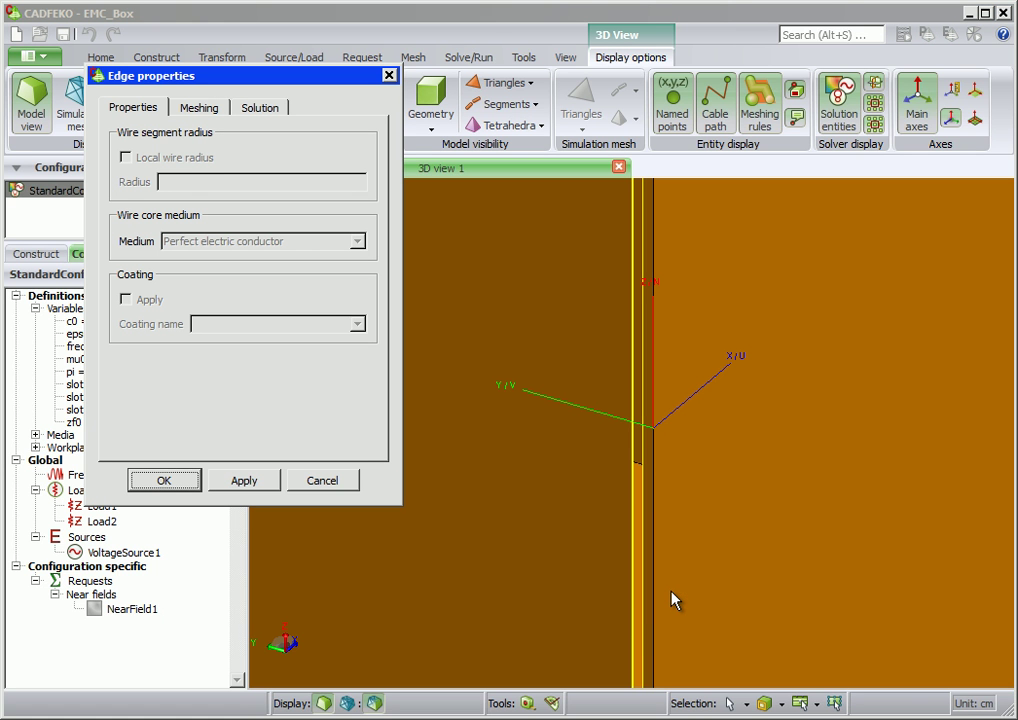
click(202, 110)
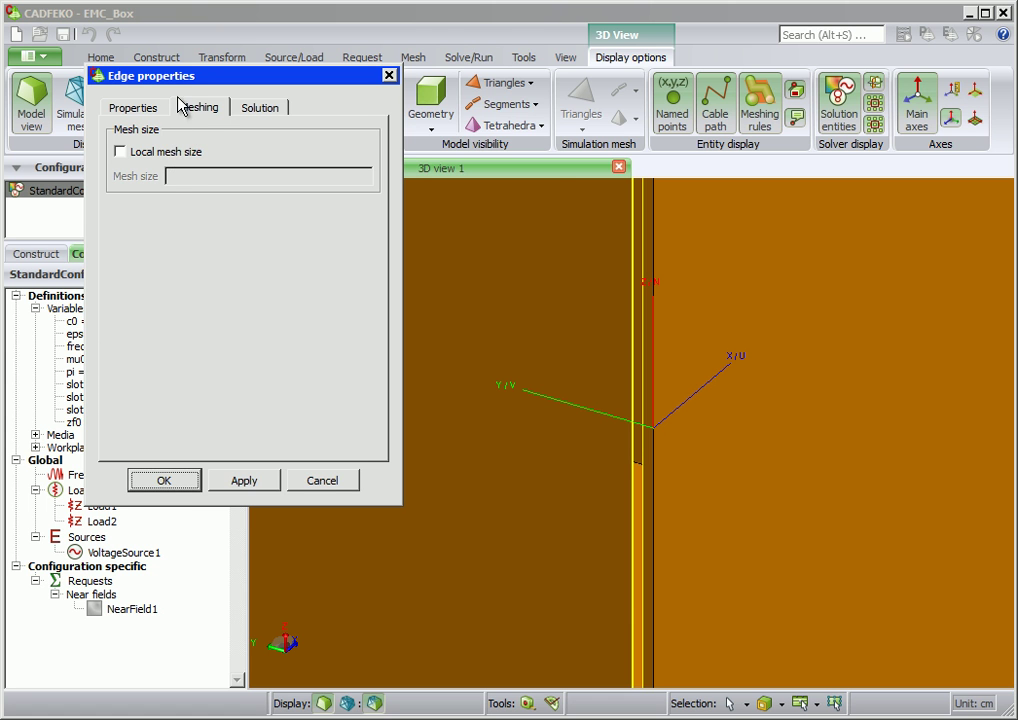
drag(177, 85, 393, 116)
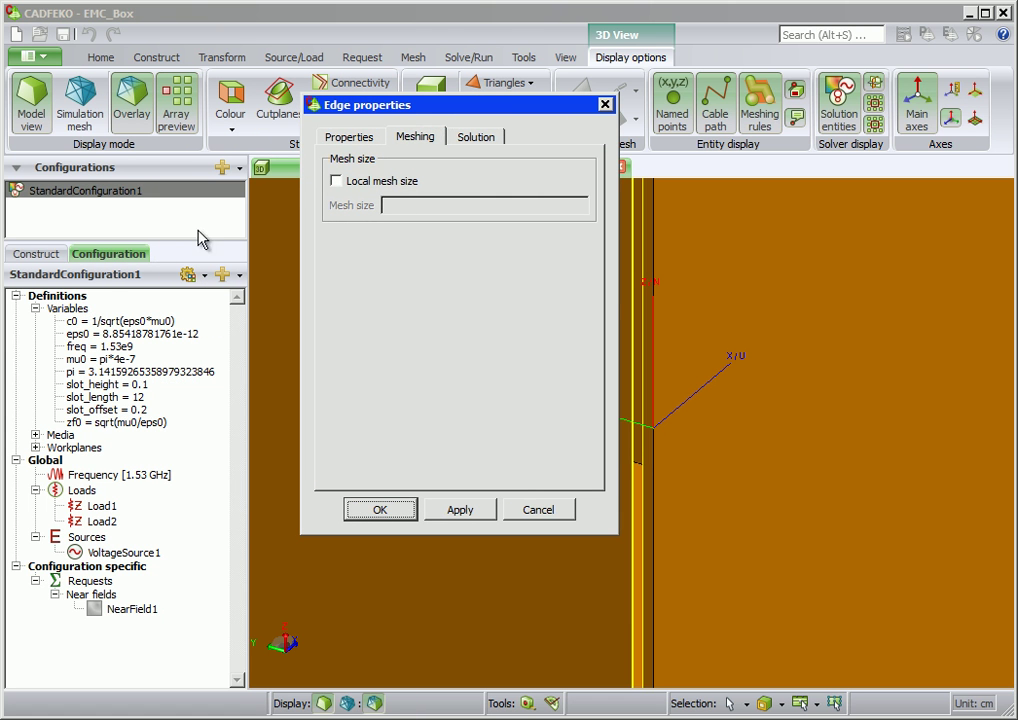
Step: Add the variable lam = c0/freq/0.01
double_click(72, 312)
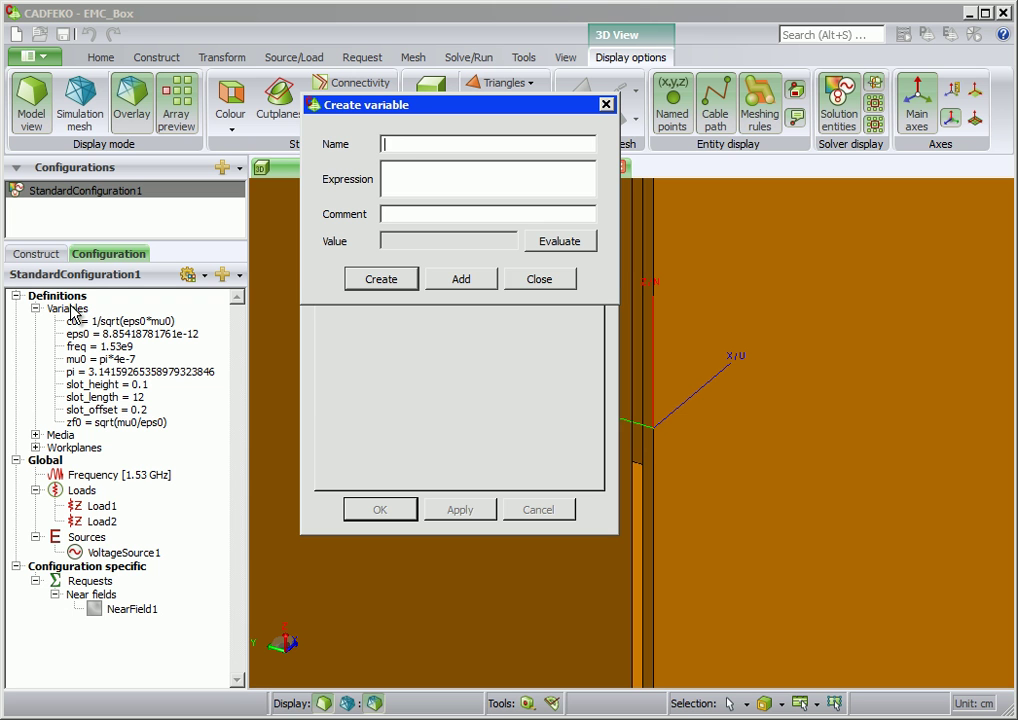
text(lam)
key(Tab)
text(c0/freq/0.01)
click(448, 287)
Step: Add the variable tL0 = lam/10
text(tL0)
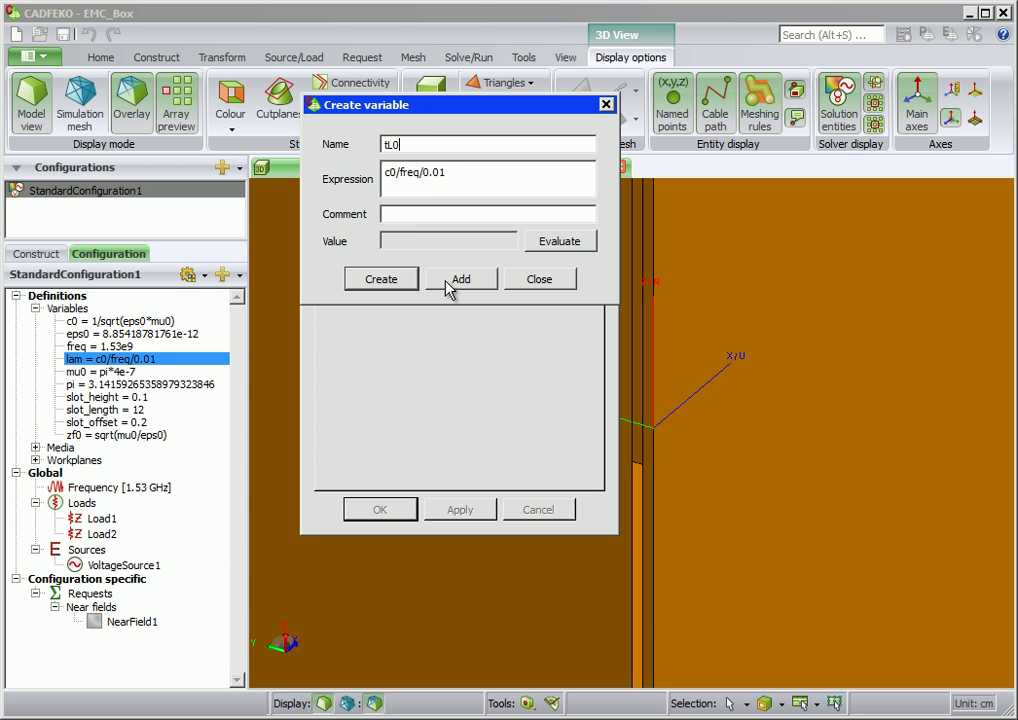
key(Tab)
text(lam/10)
click(448, 287)
Step: Add the variable tL1 = min(tL0,3*slot_height)
text(tL1)
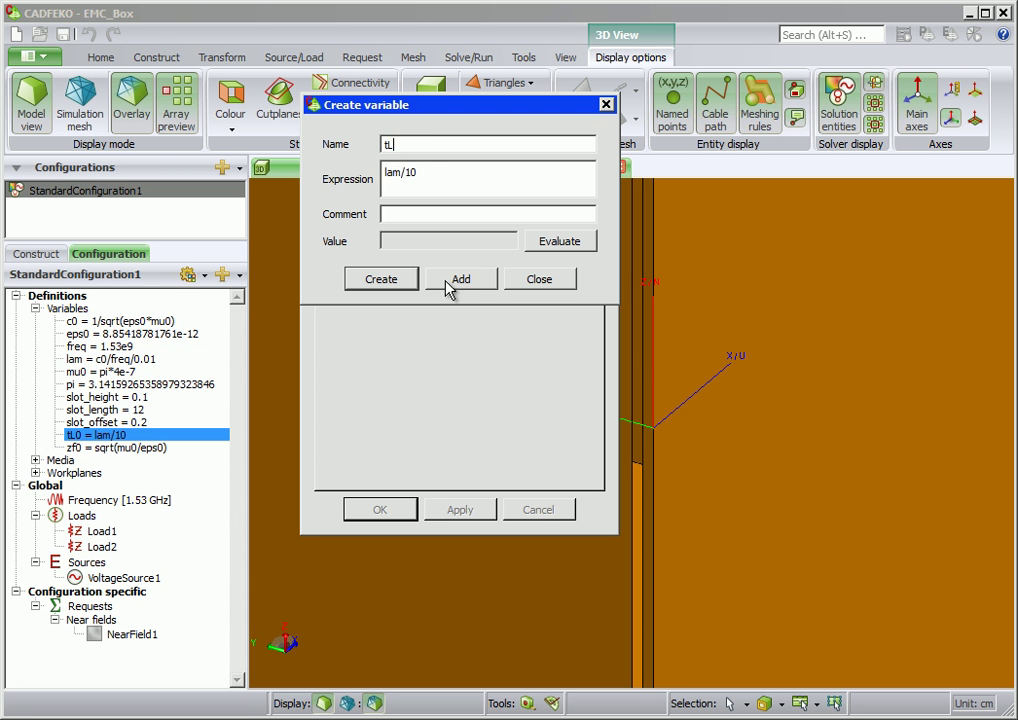
key(Tab)
text(min(tL0,3*slot_height)
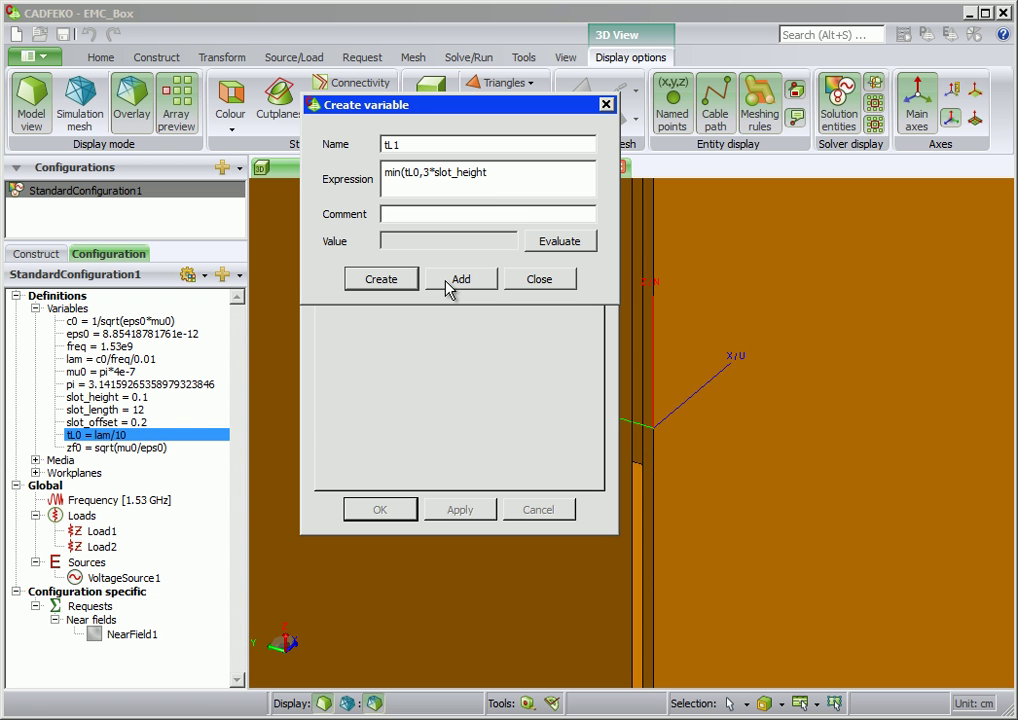
text())
click(450, 283)
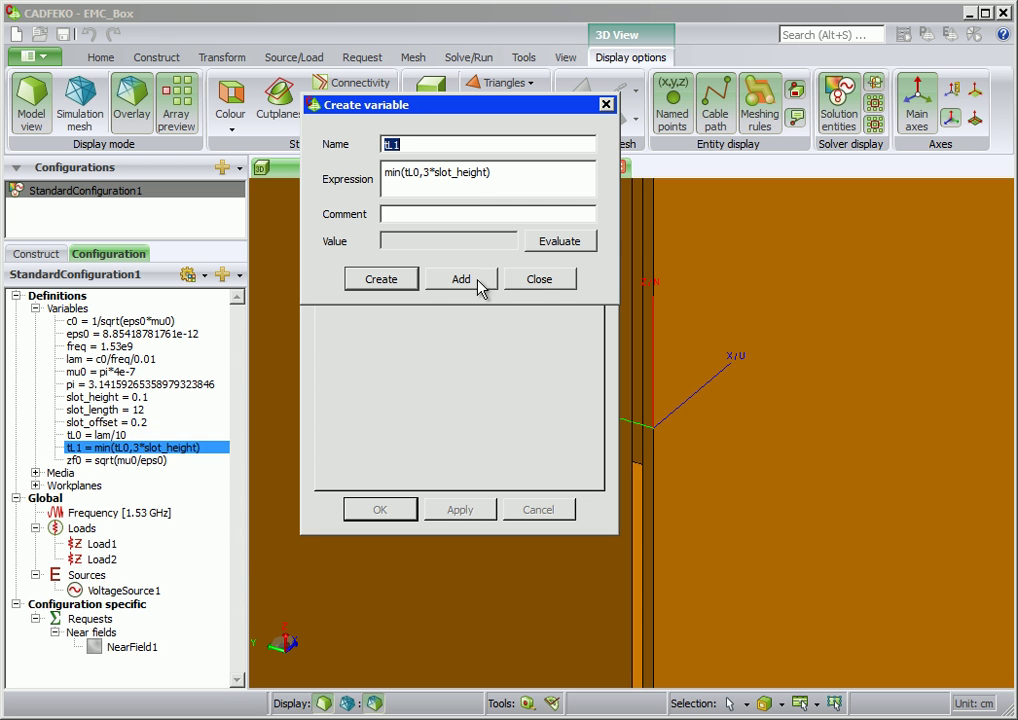
Step: Close variable creation, enable Local mesh size on the slot edge, and set it to tL1
click(536, 280)
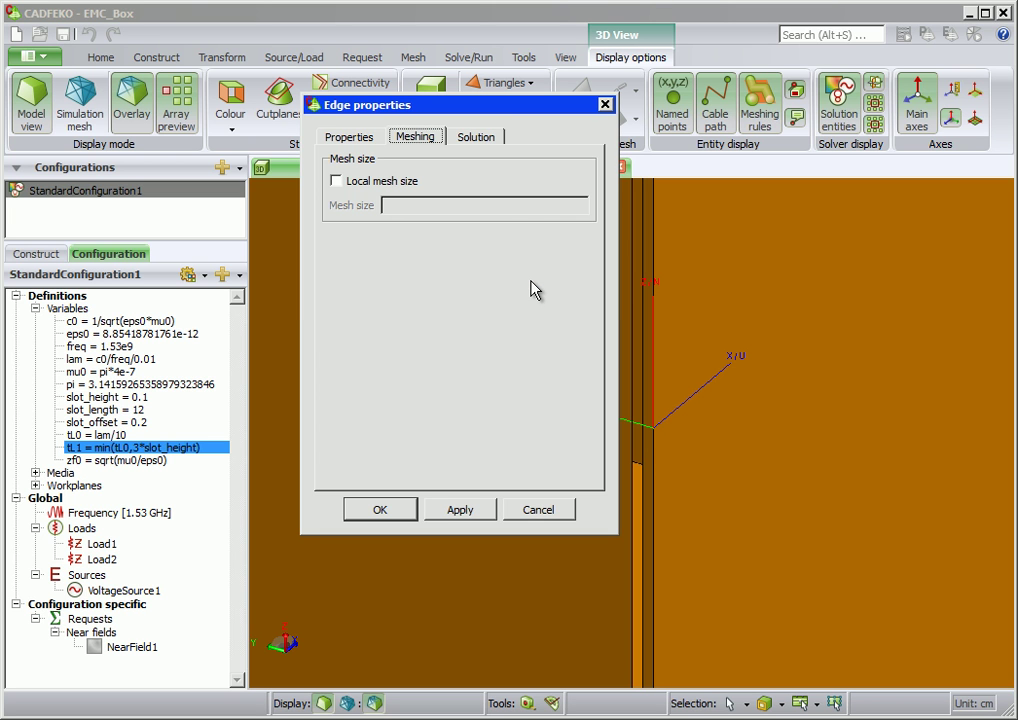
click(388, 183)
click(409, 203)
text(tL1)
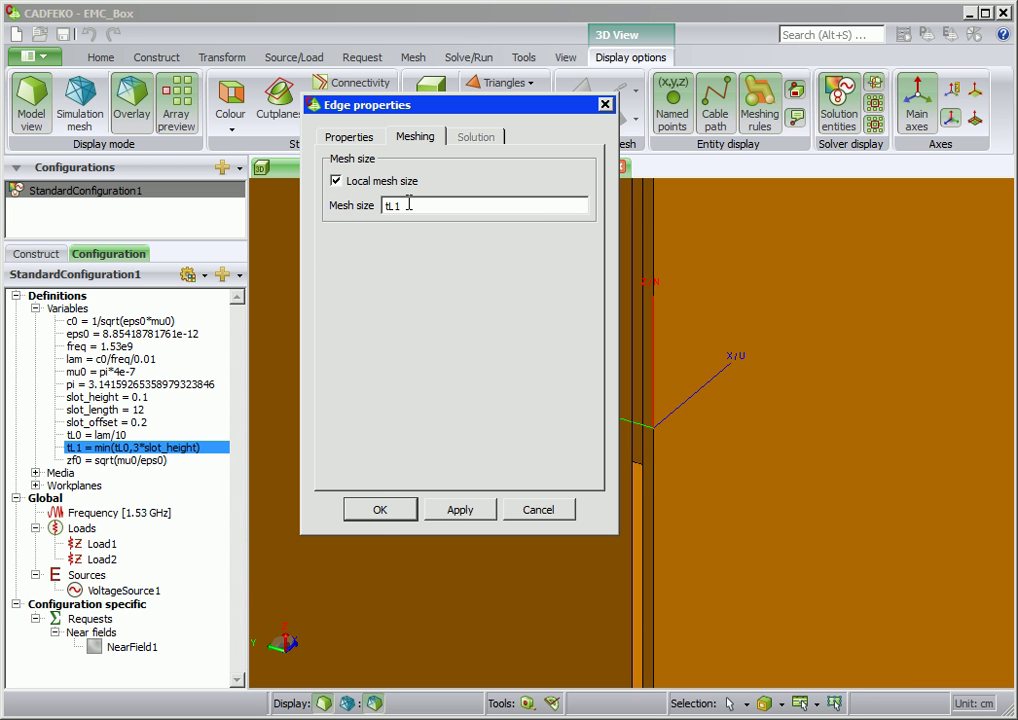
click(379, 511)
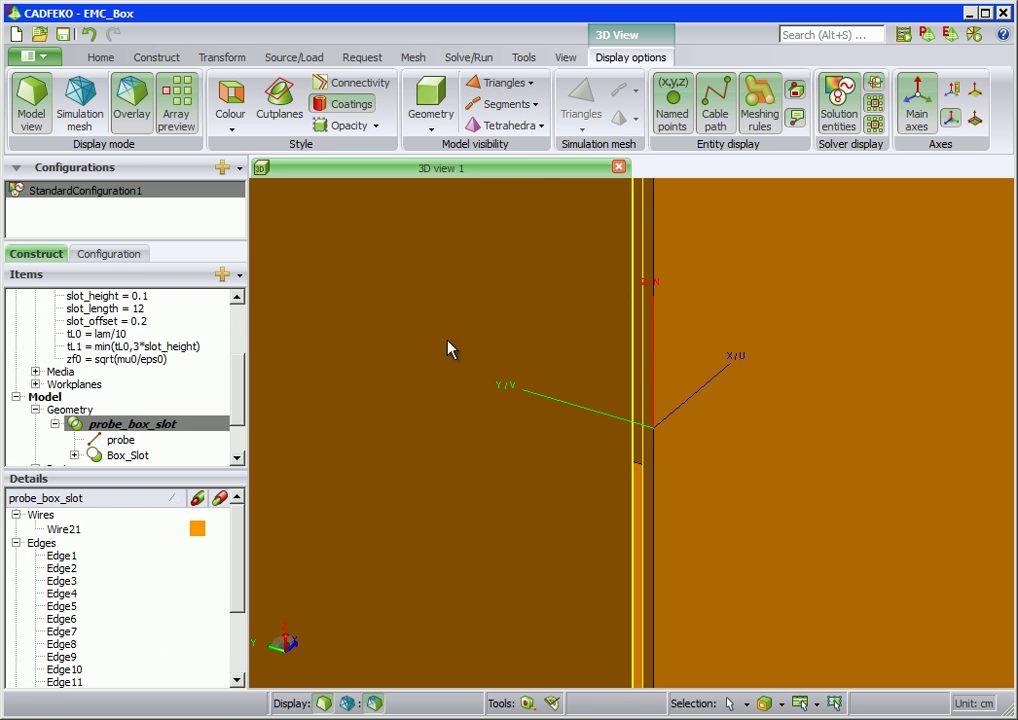
Step: Switch to an isometric view with the whole box zoomed to fit
click(565, 57)
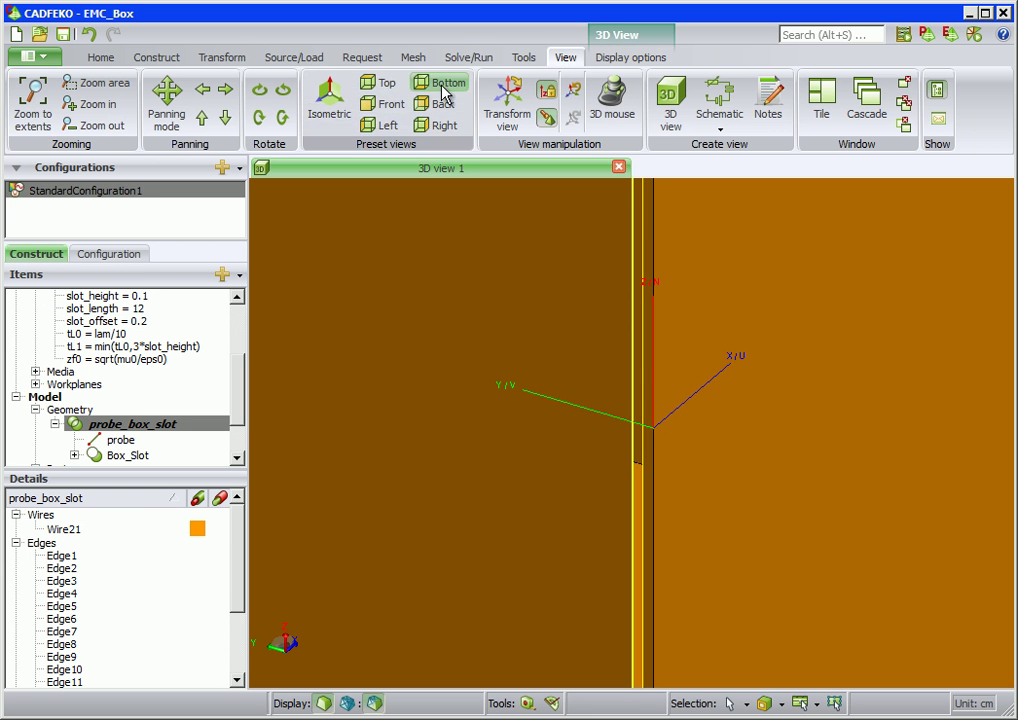
click(334, 108)
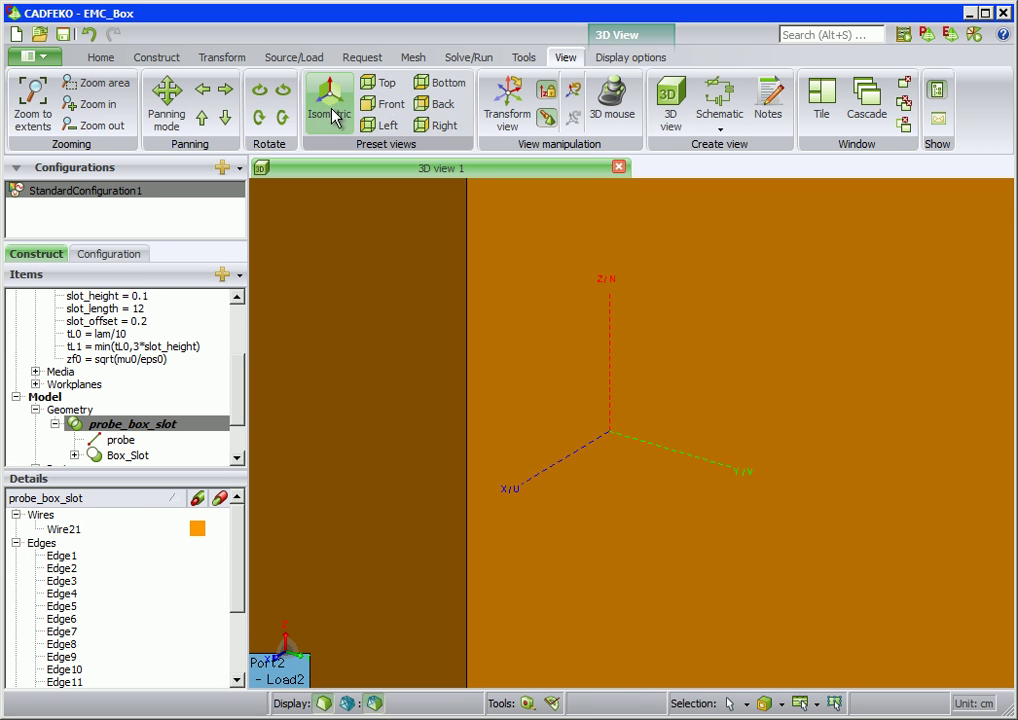
click(30, 111)
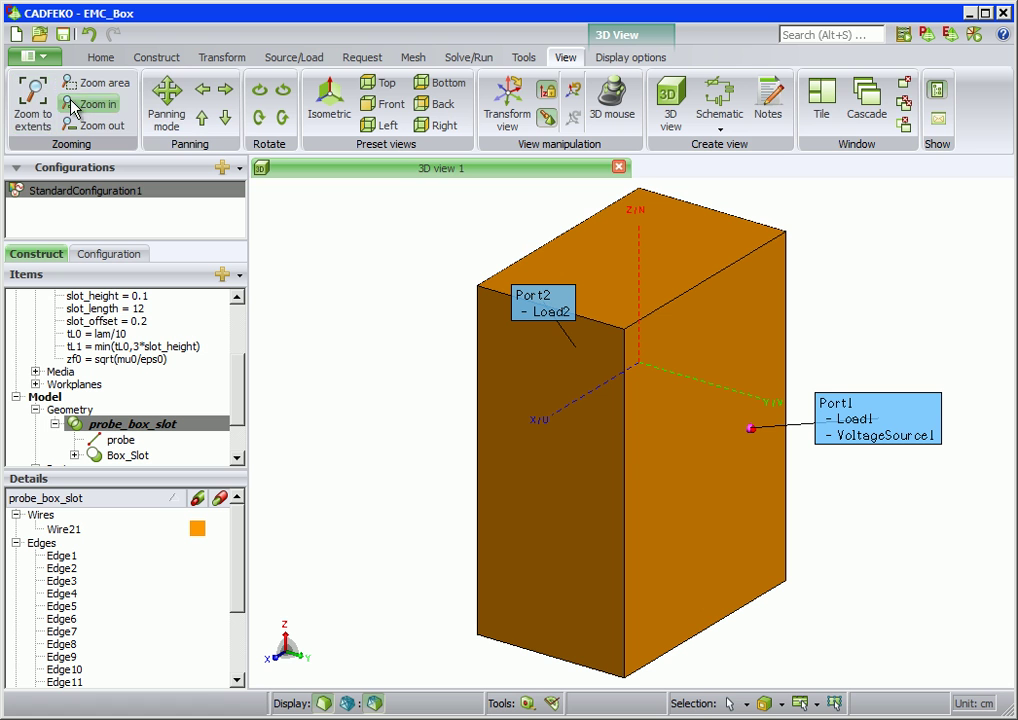
Step: Set magnetic symmetry on the Z=0 plane, leaving X=0 and Y=0 without symmetry
click(470, 59)
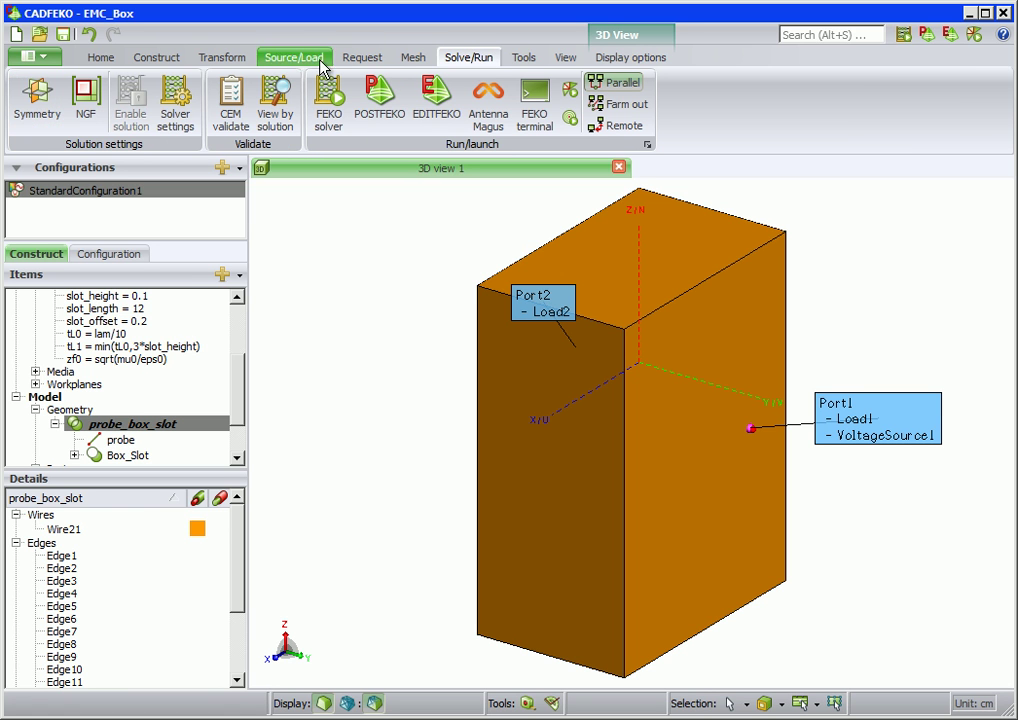
click(38, 100)
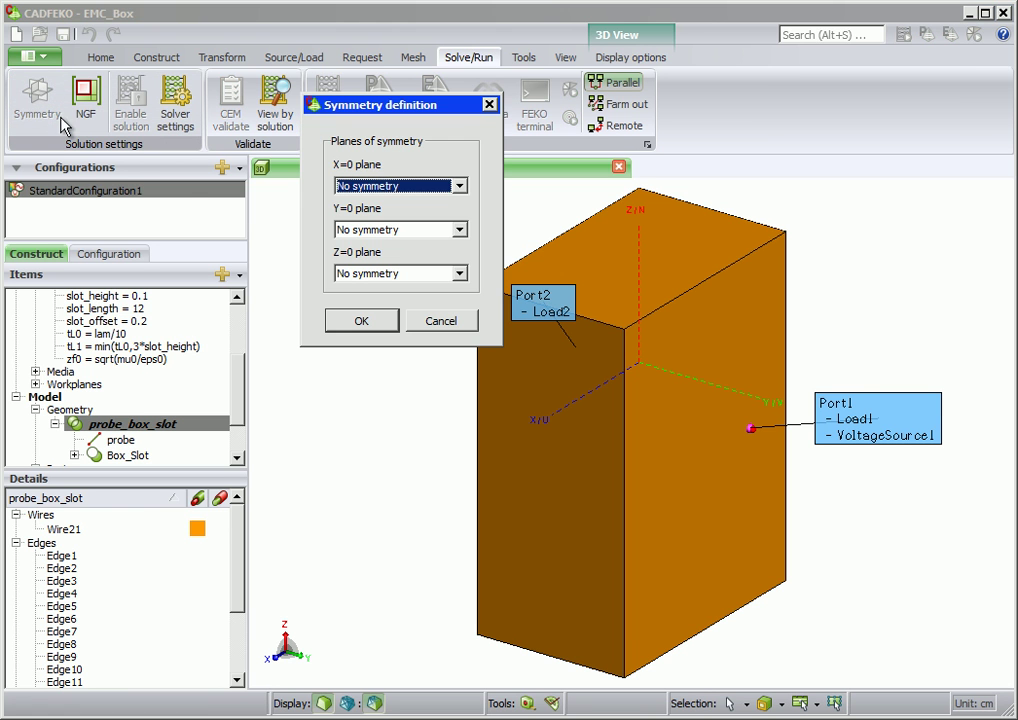
click(390, 274)
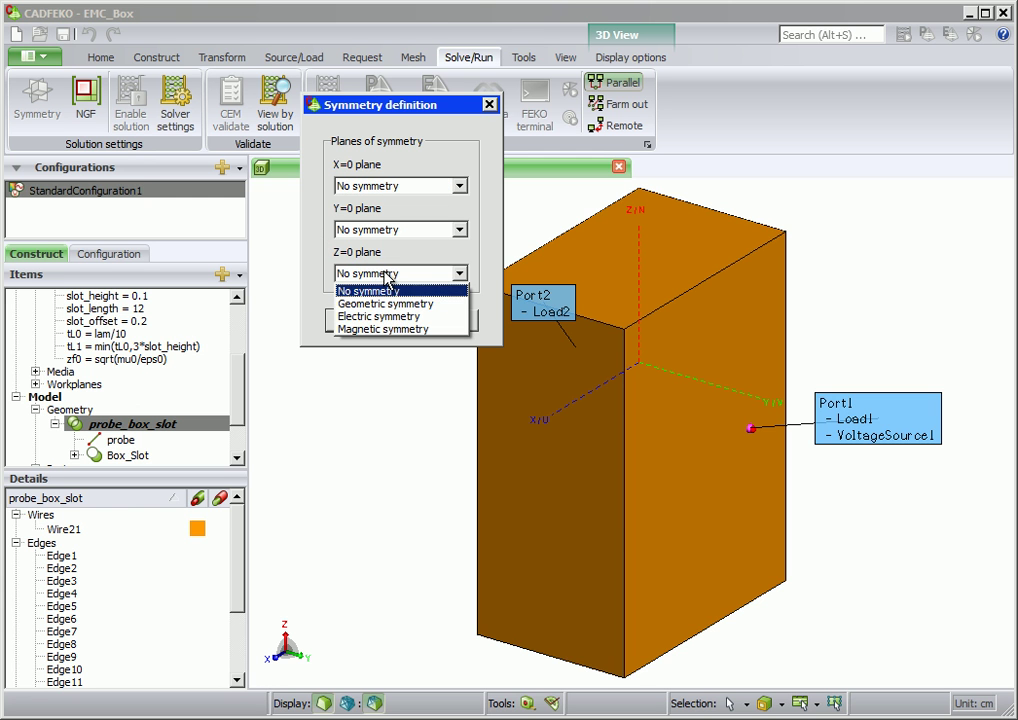
click(390, 329)
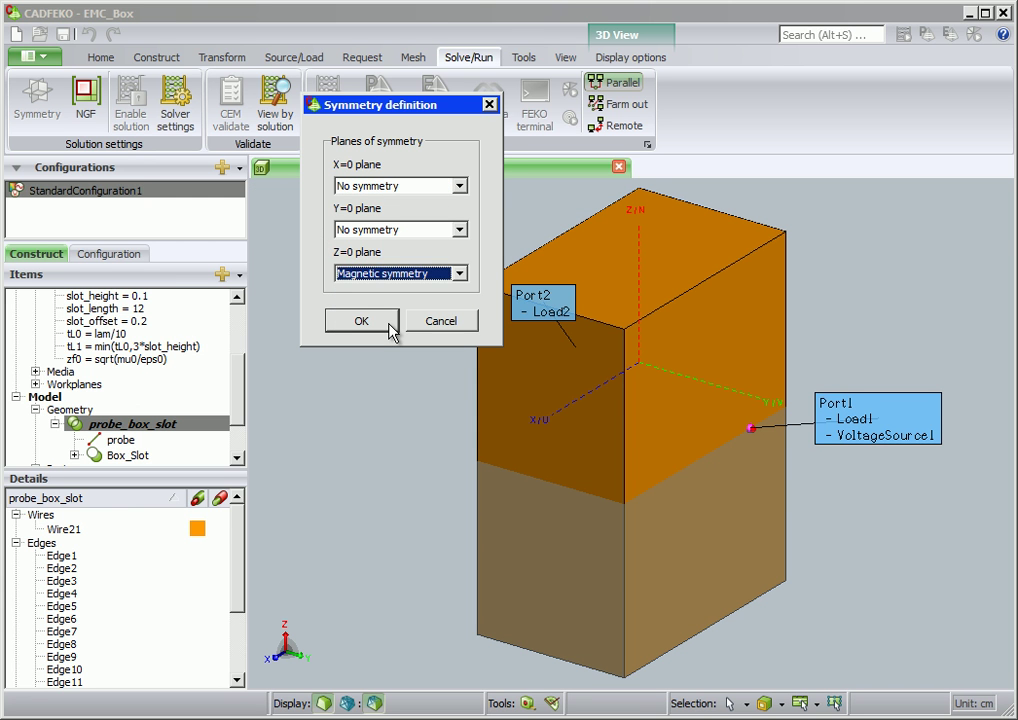
click(362, 321)
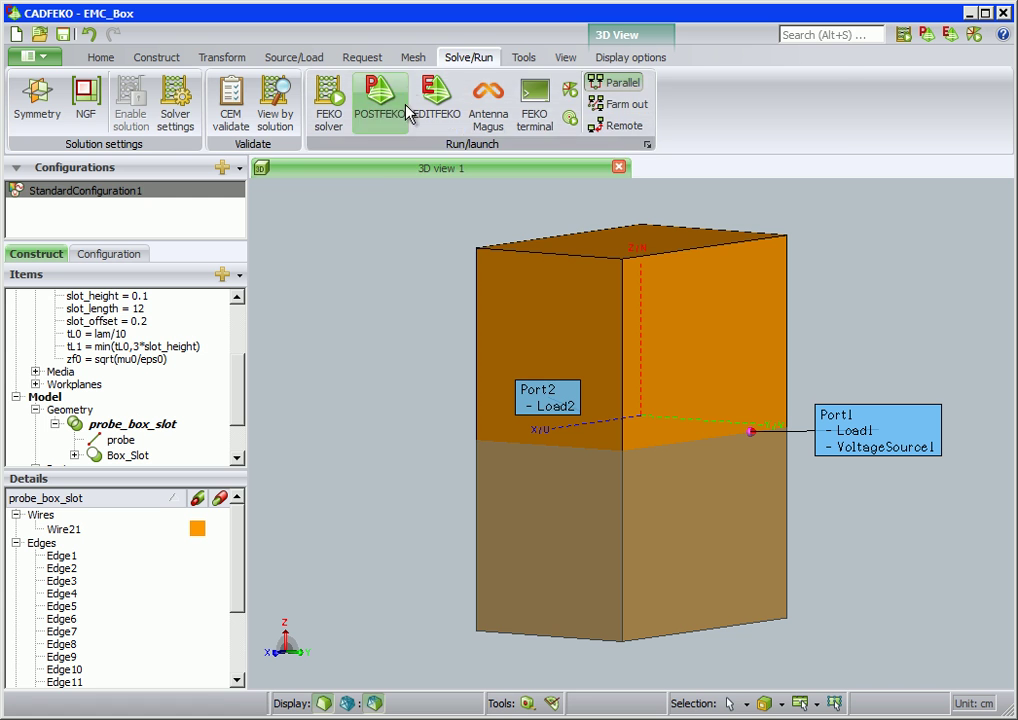
Step: Create a standard-size mesh of the model with a 0.08 wire segment radius
click(413, 58)
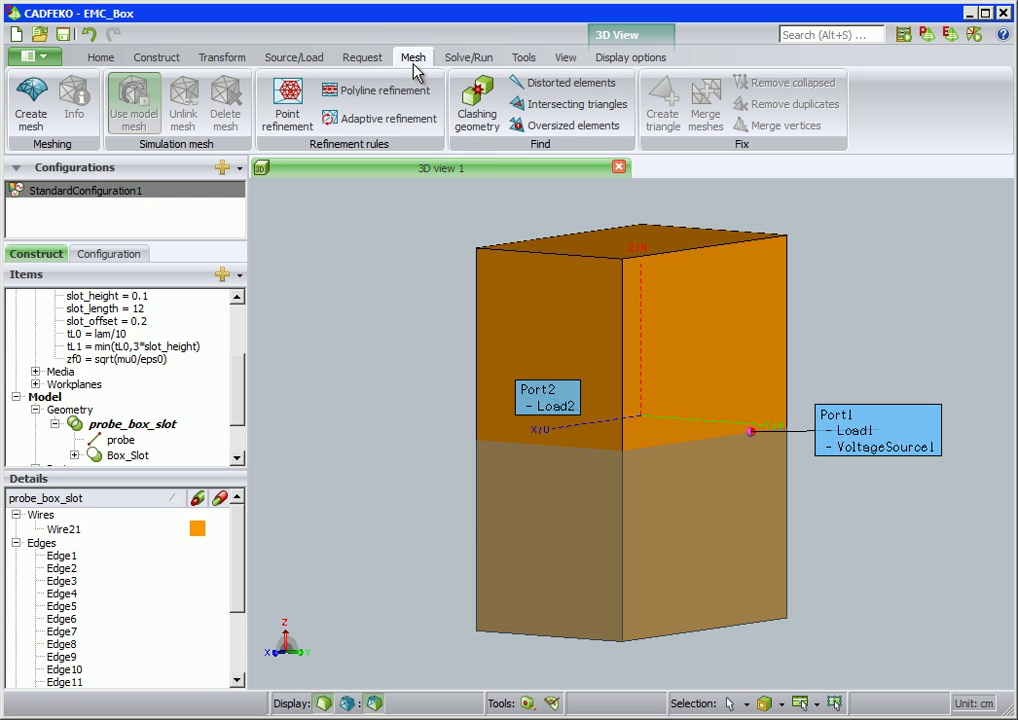
click(31, 112)
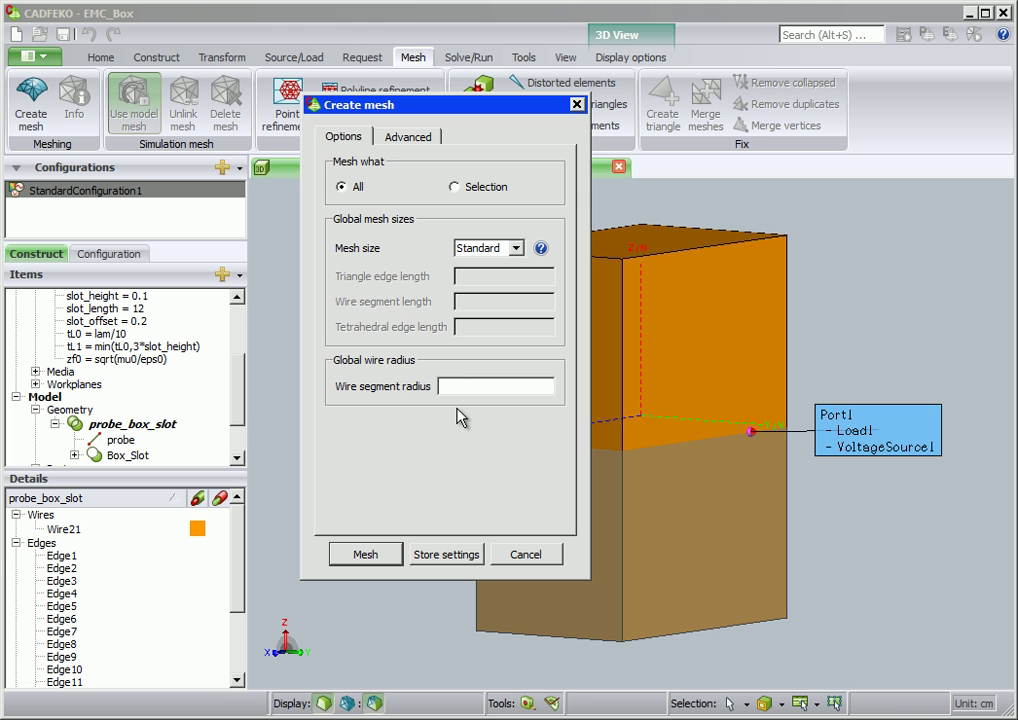
text(0.08)
click(384, 558)
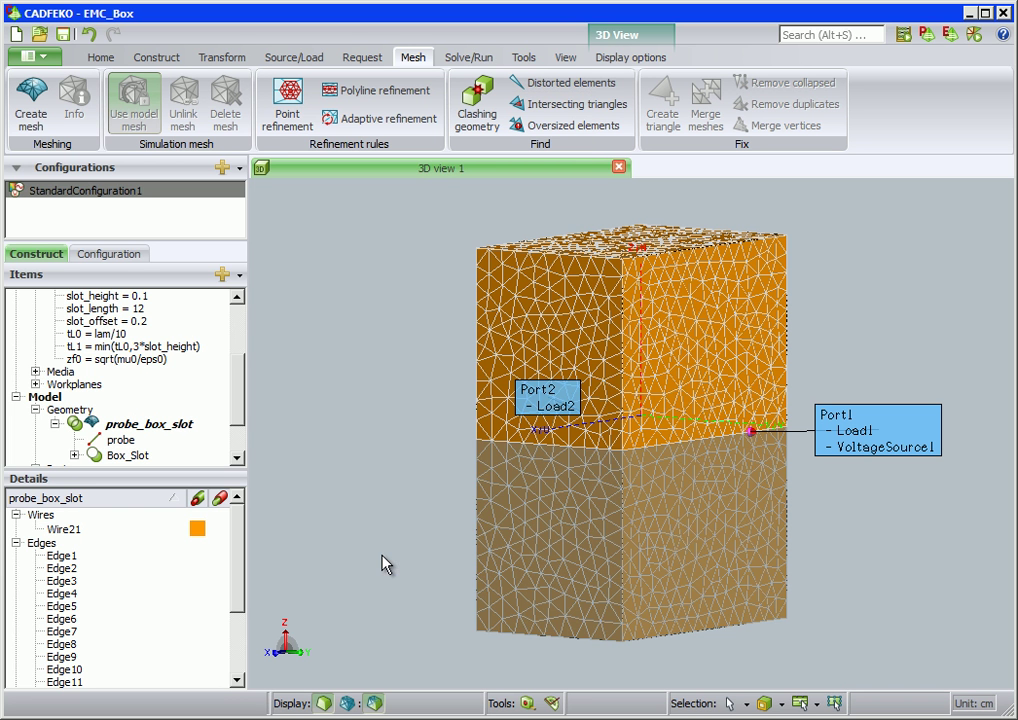
Step: Orbit and zoom the meshed box with the symmetry plane shown as a dashed outline
drag(777, 445, 556, 443)
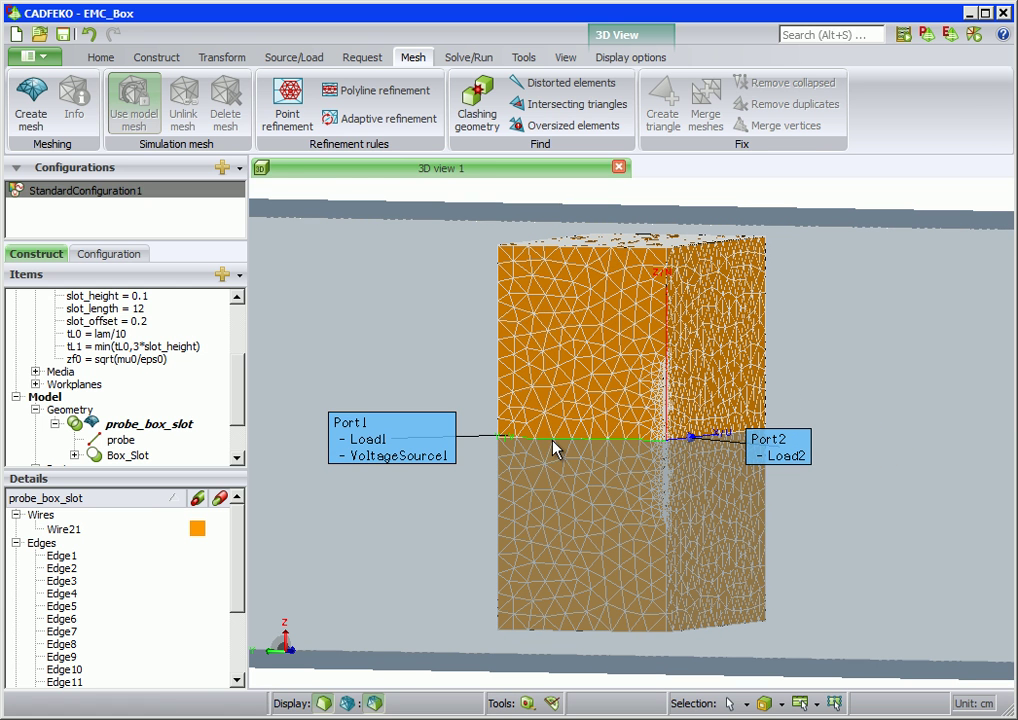
click(628, 57)
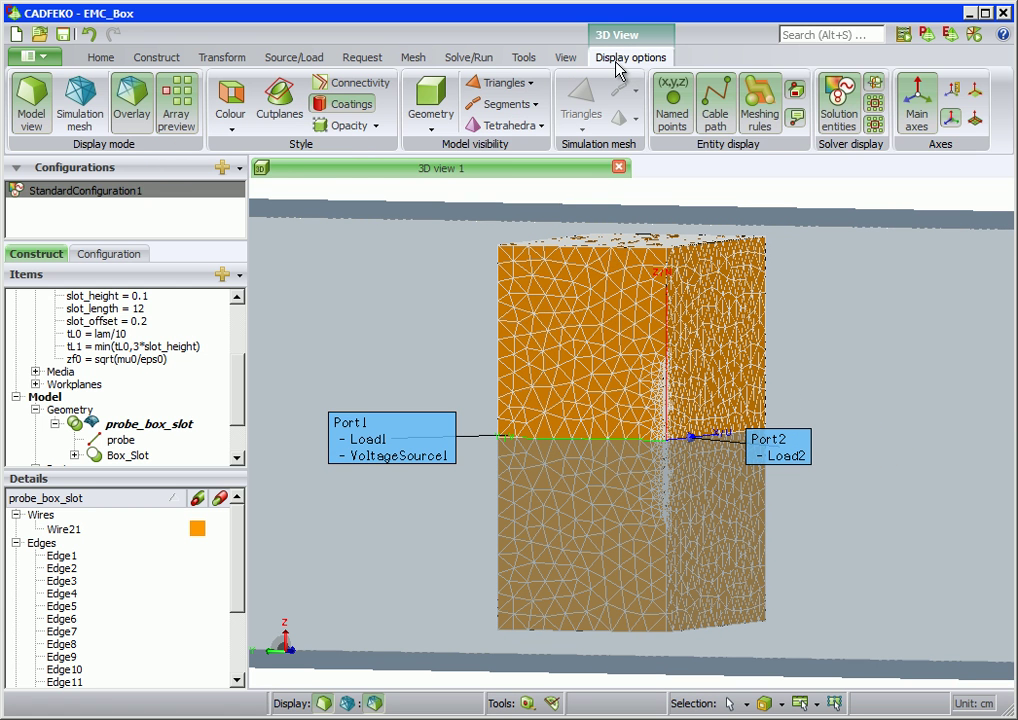
click(672, 95)
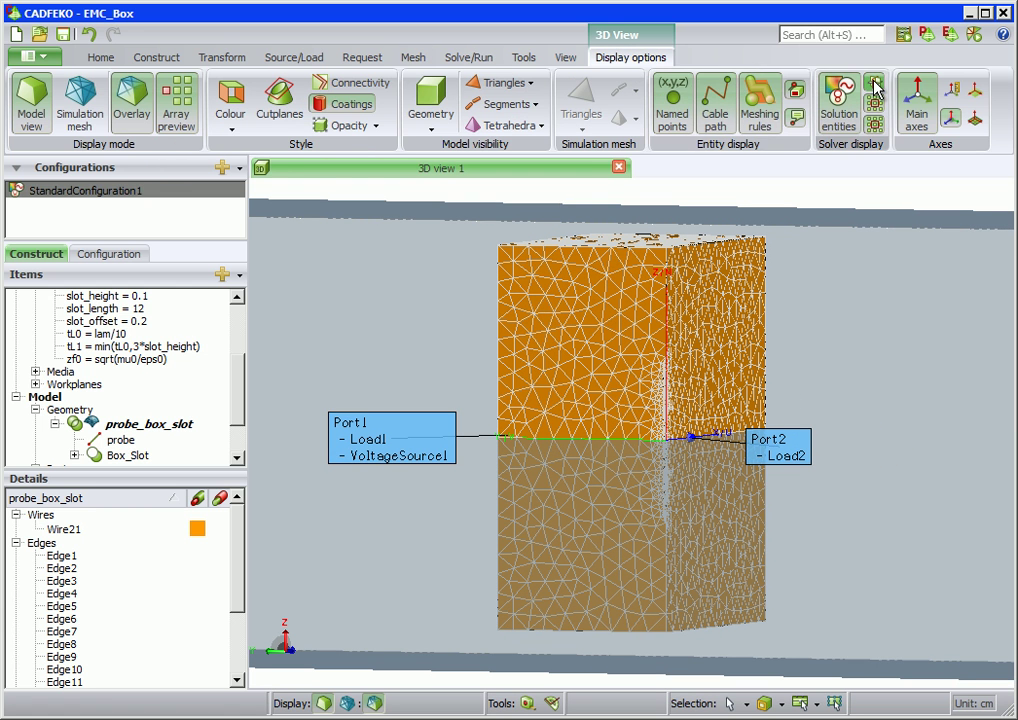
scroll(666, 452, up, 6)
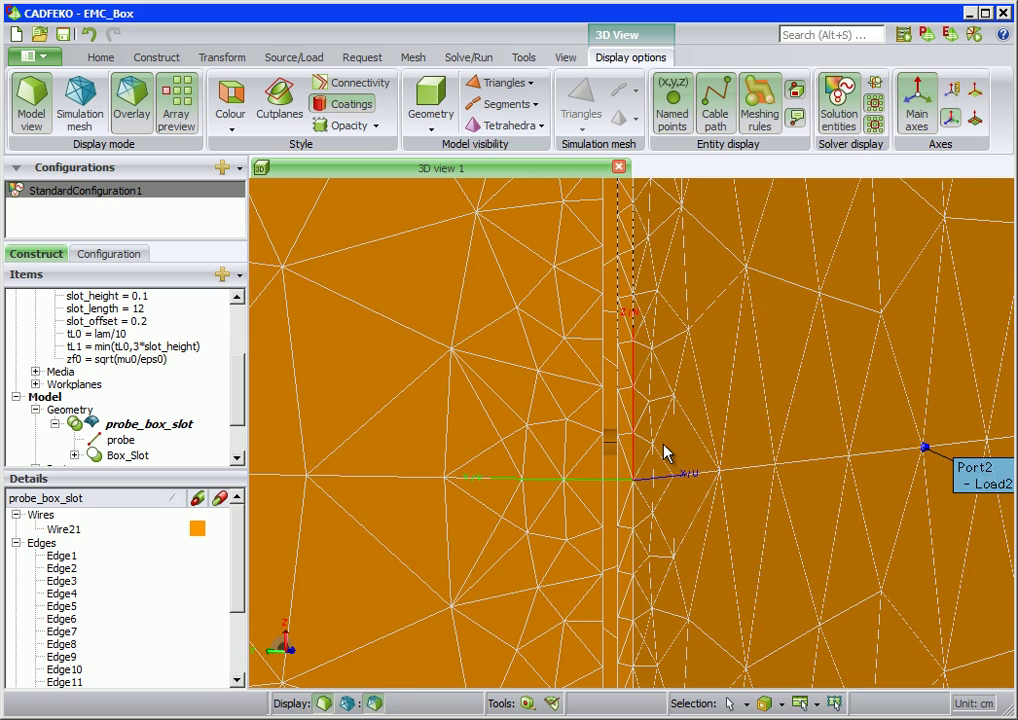
scroll(666, 452, down, 8)
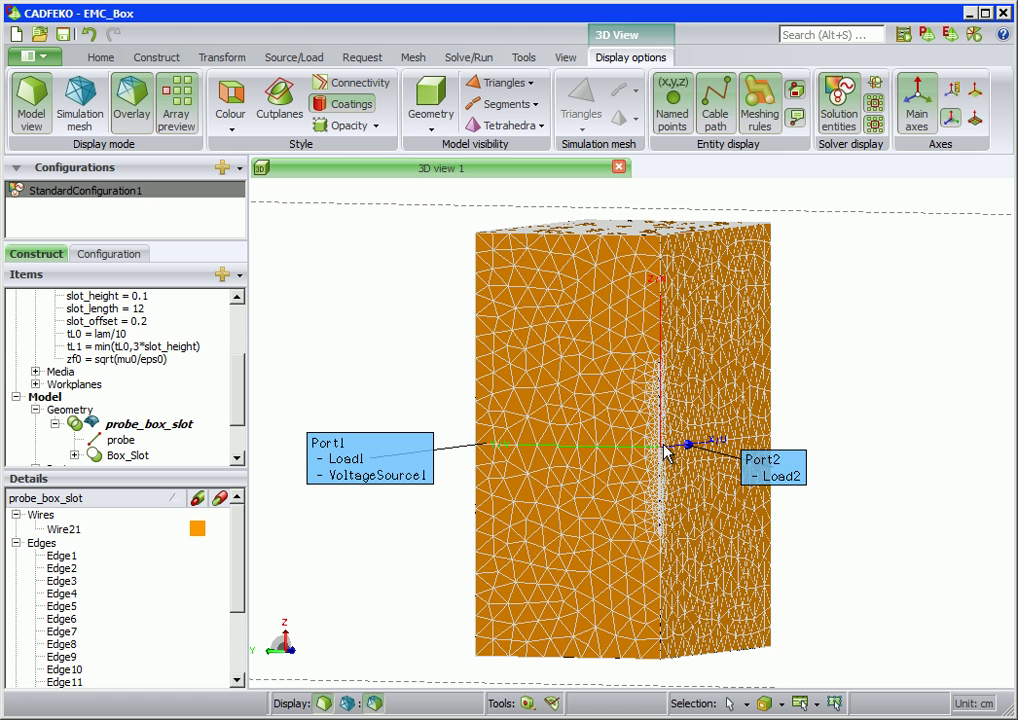
Step: Run the FEKO solver on EMC_Box and close the finished runfeko window
click(480, 60)
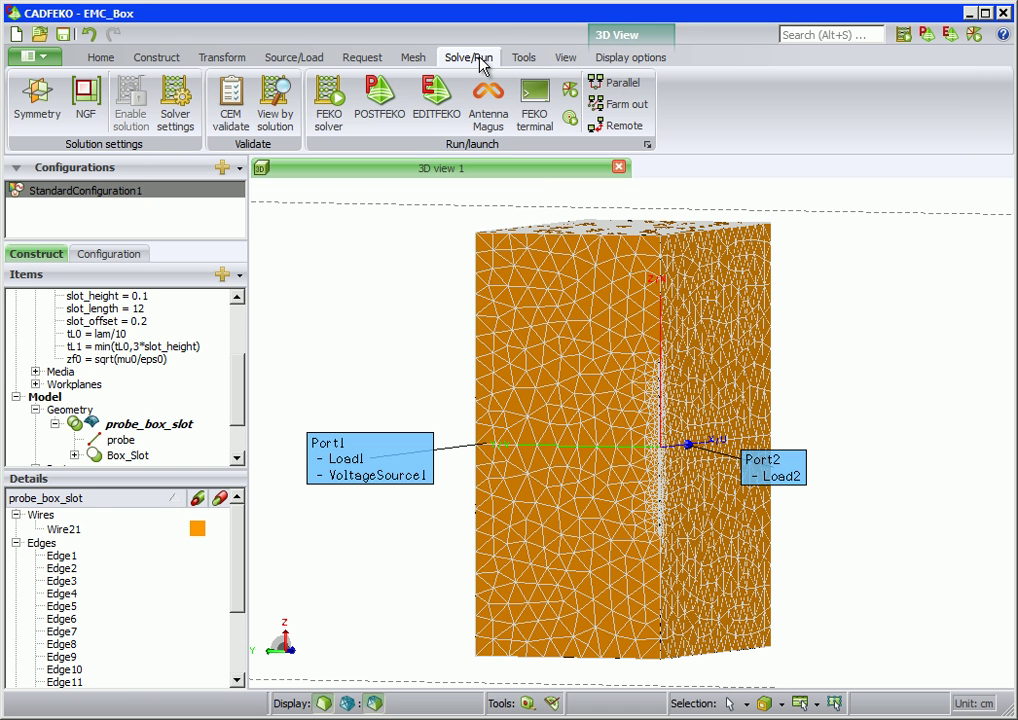
click(329, 100)
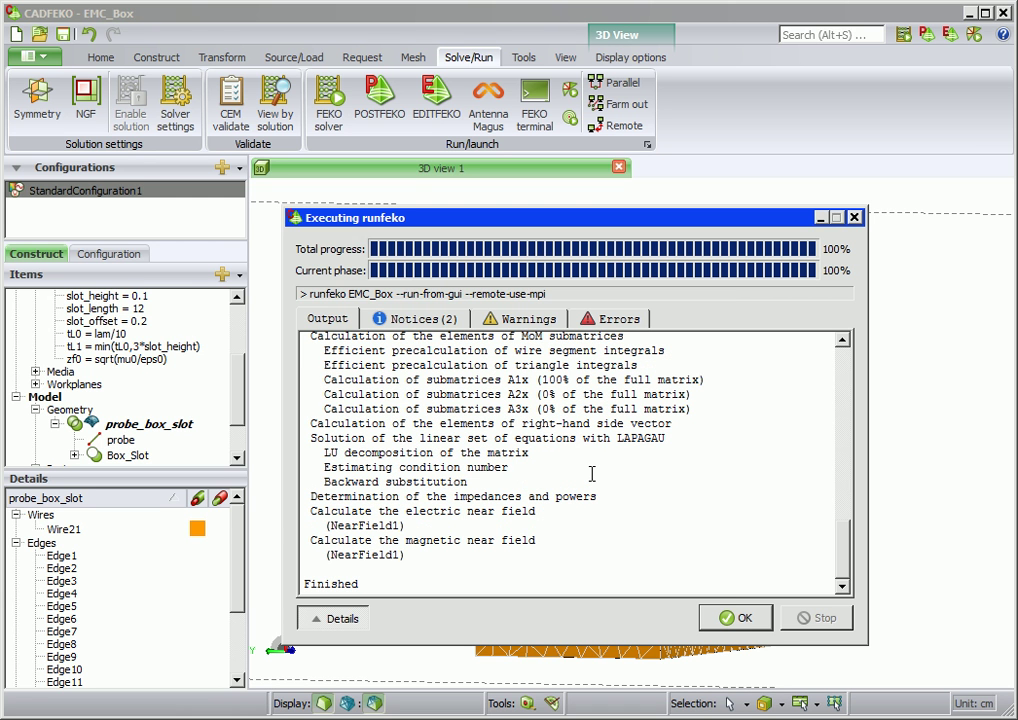
click(733, 617)
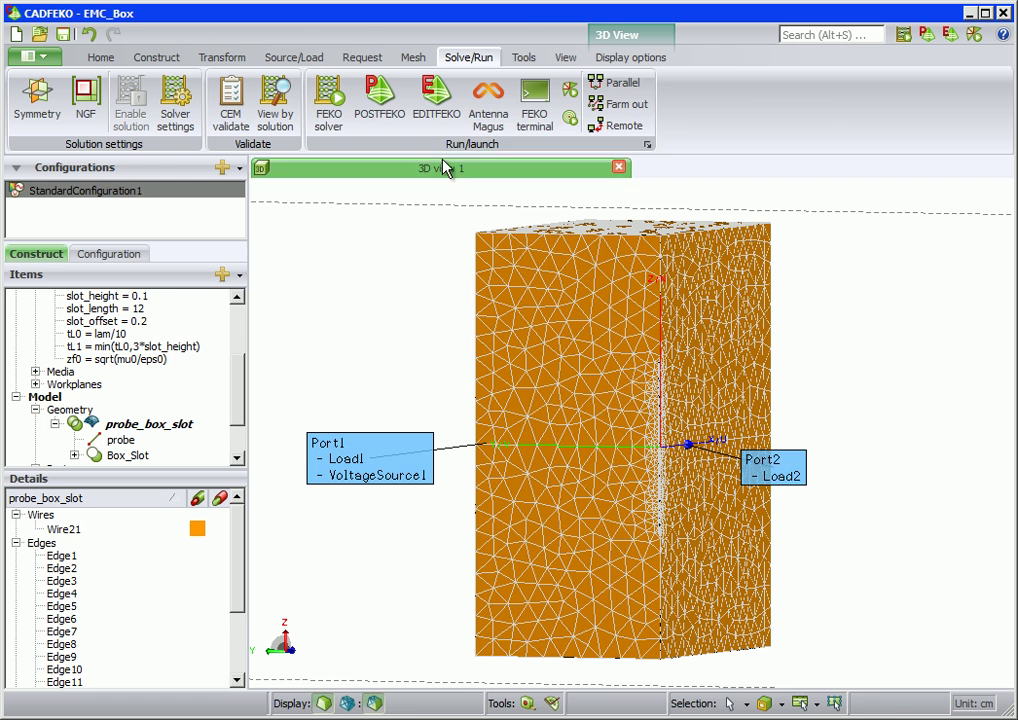
Step: Show NearField1's E-field in dB in POSTFEKO, reading -86.926 dBV/m at 95°, 28°
click(380, 108)
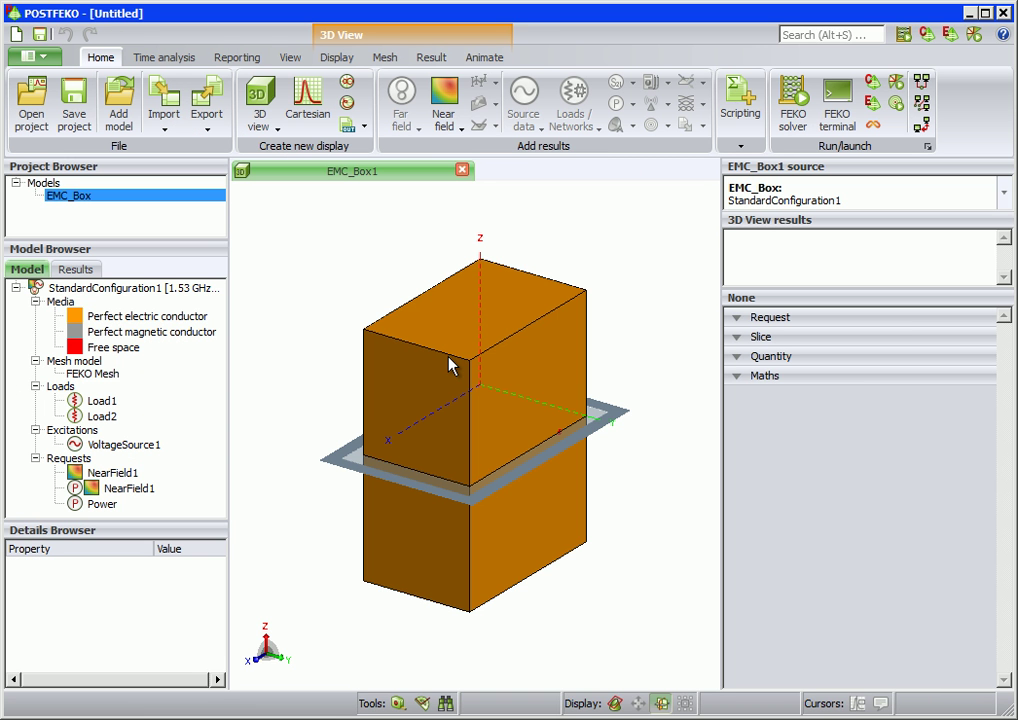
click(446, 118)
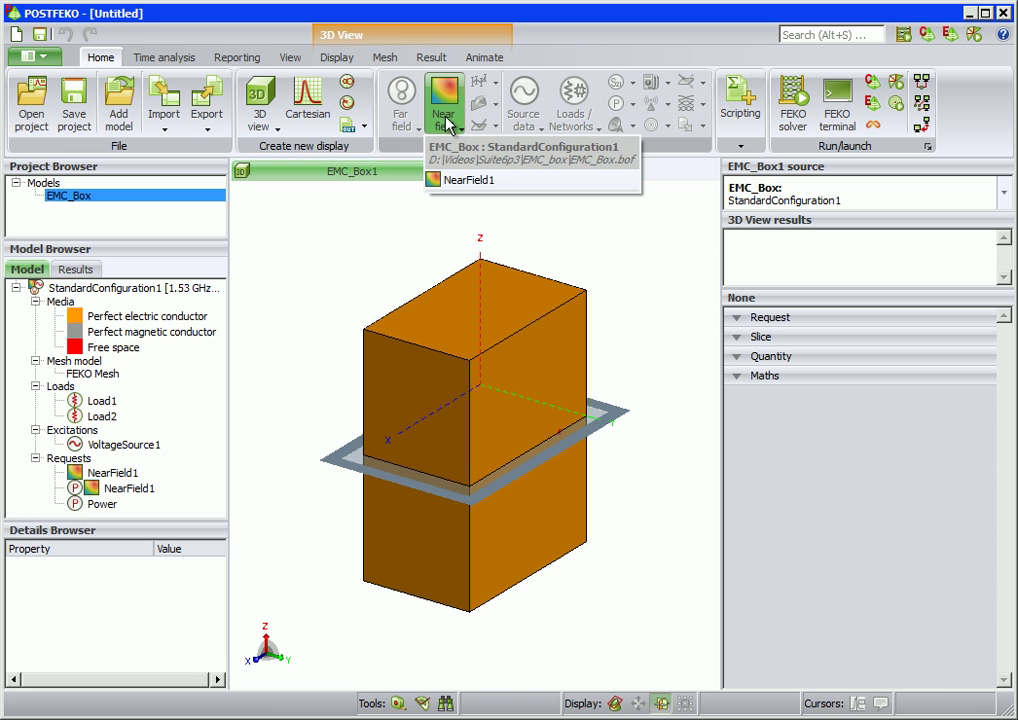
click(463, 182)
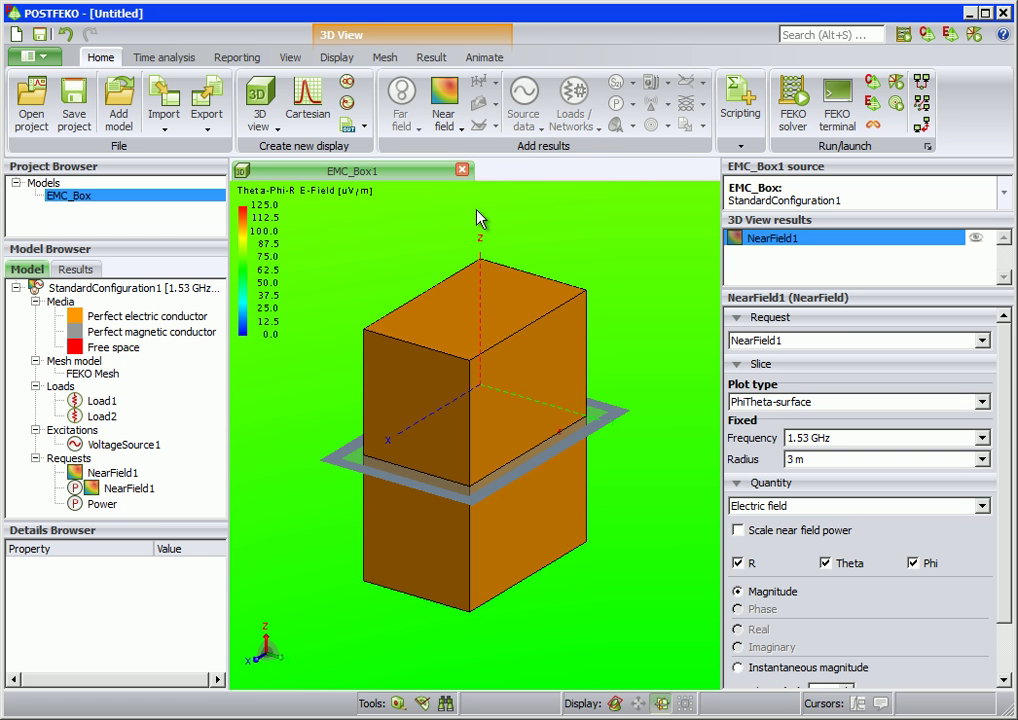
drag(1002, 411, 1002, 473)
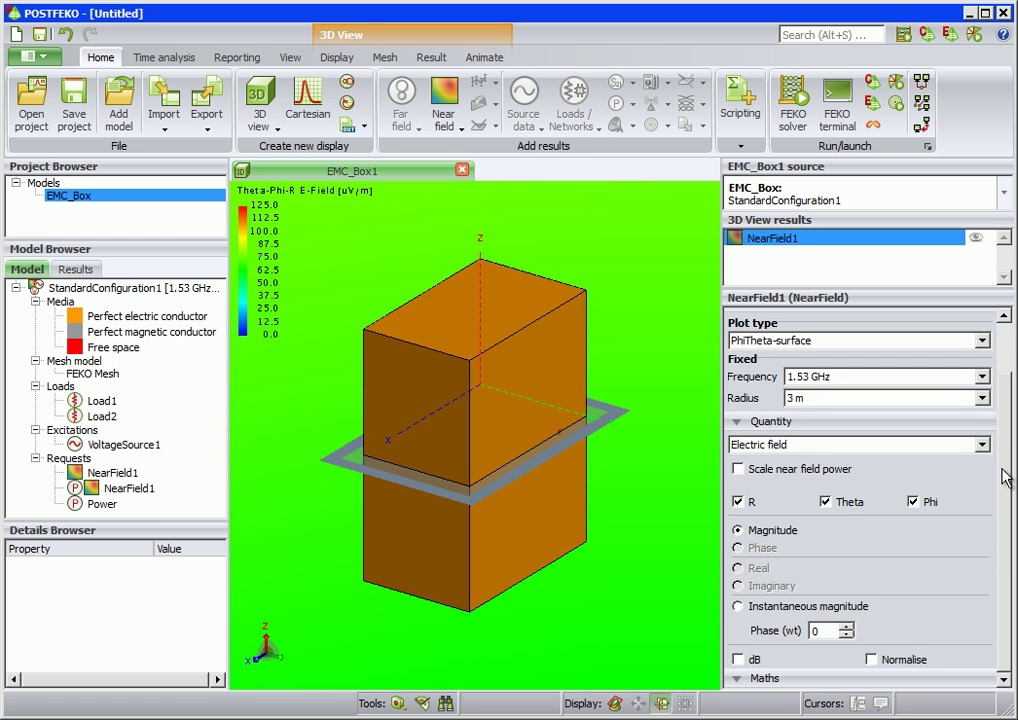
click(739, 661)
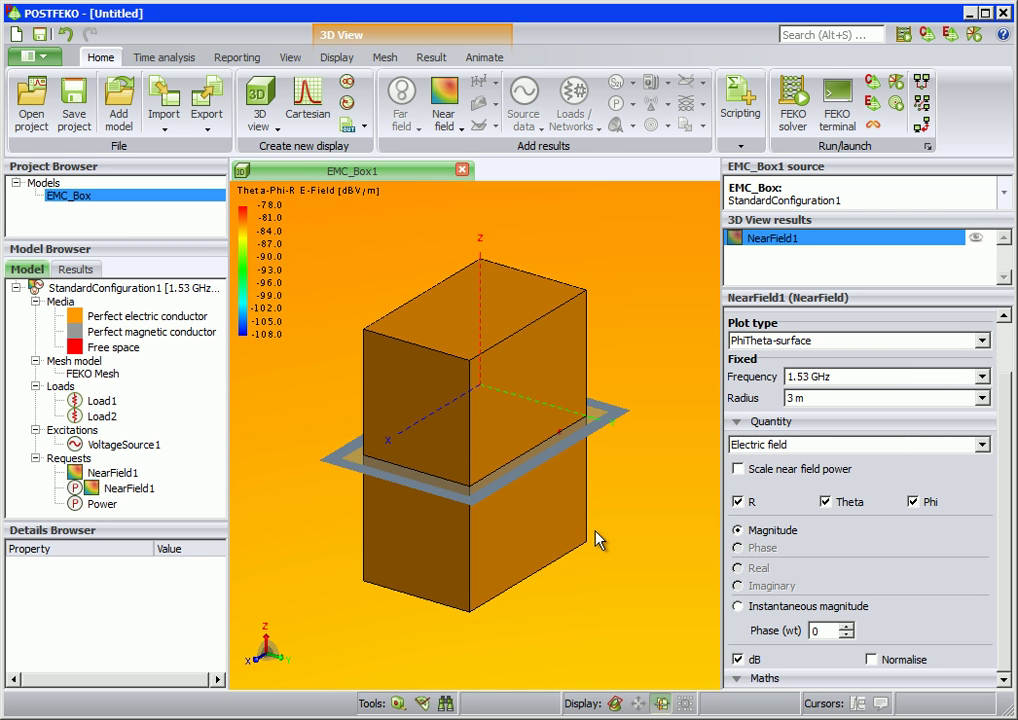
scroll(517, 447, down, 5)
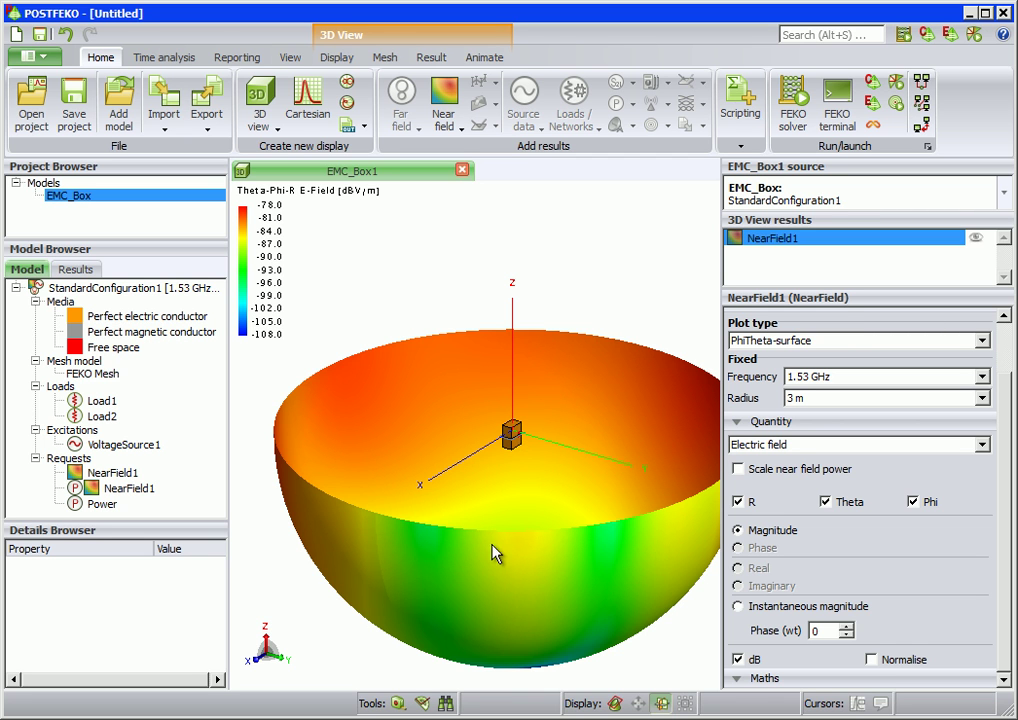
mouse_move(486, 546)
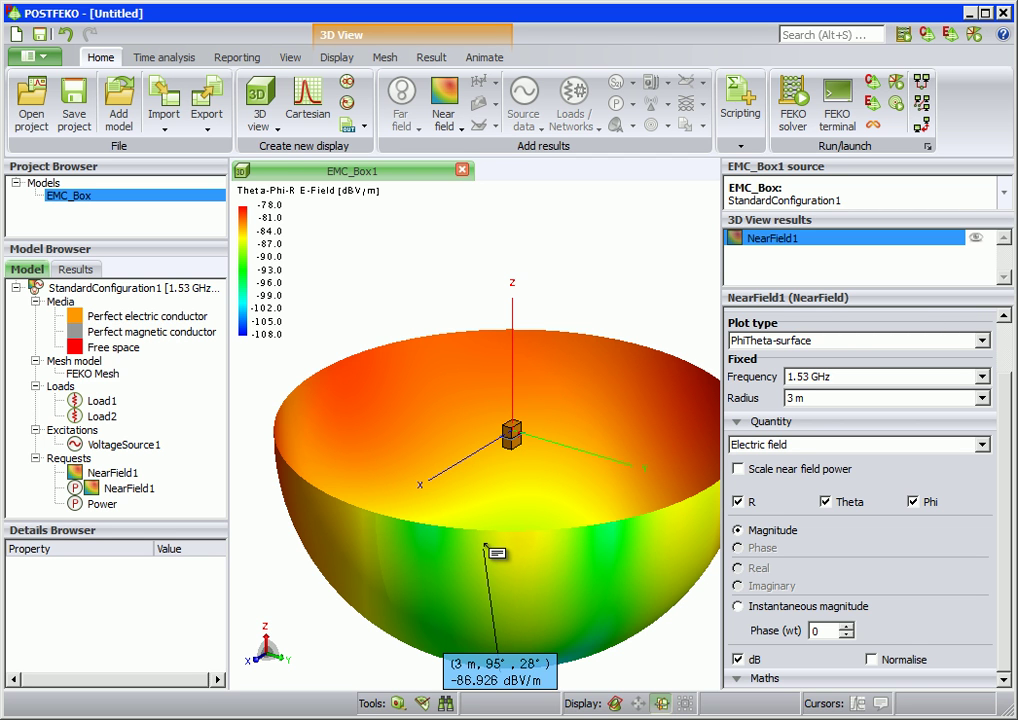